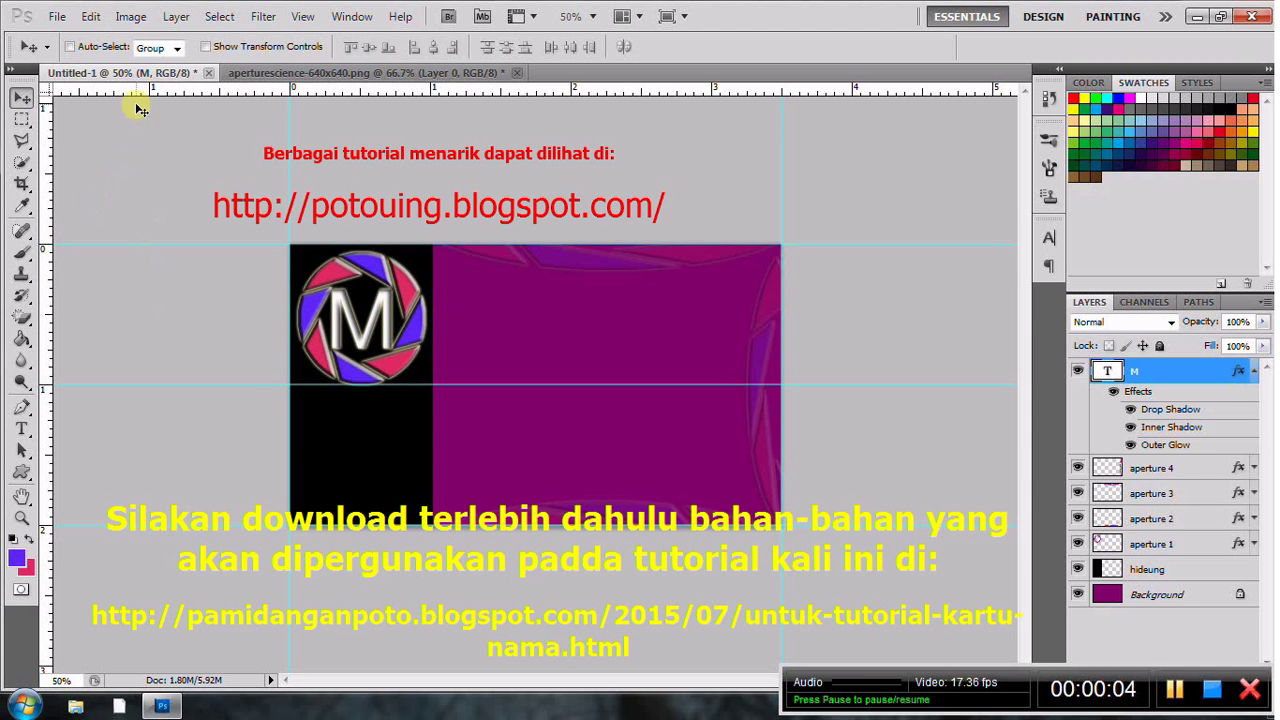
- Add a horizontal guide just under the M logo and start a text line below it
{"action": "left_click_drag", "start_coordinate": [132, 86], "coordinate": [126, 398]}
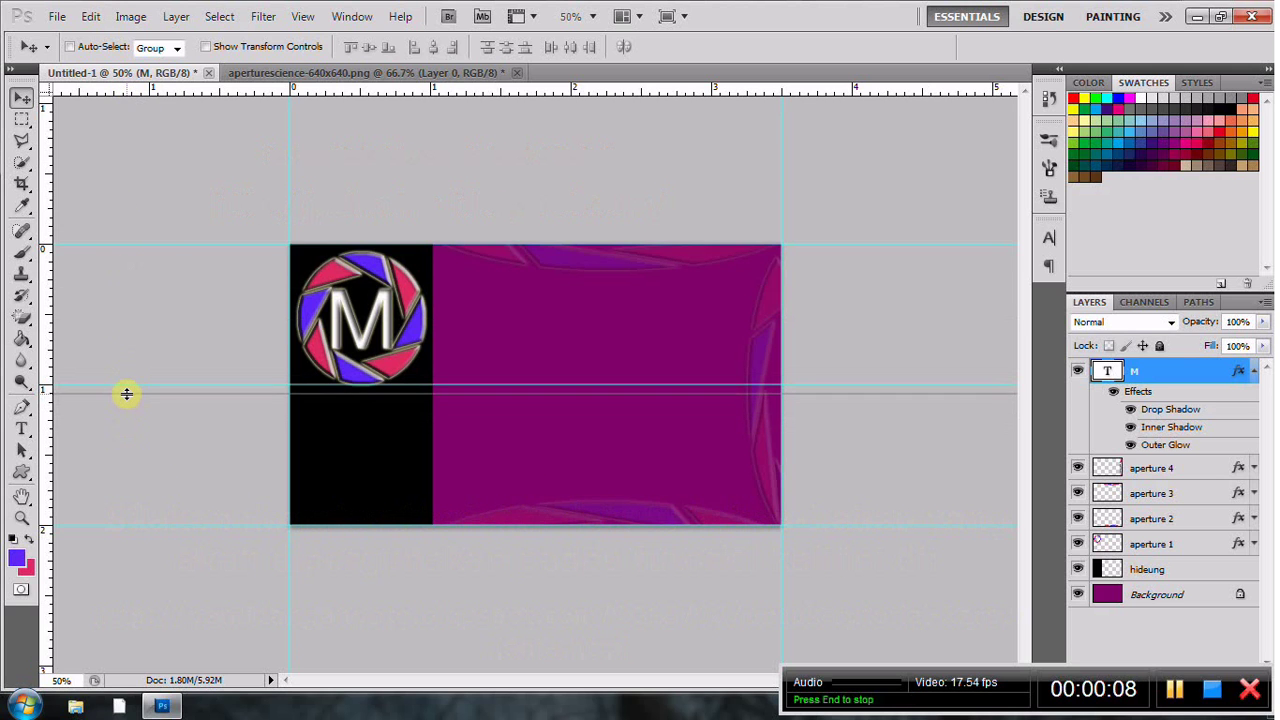
{"action": "left_click_drag", "start_coordinate": [126, 398], "coordinate": [126, 394]}
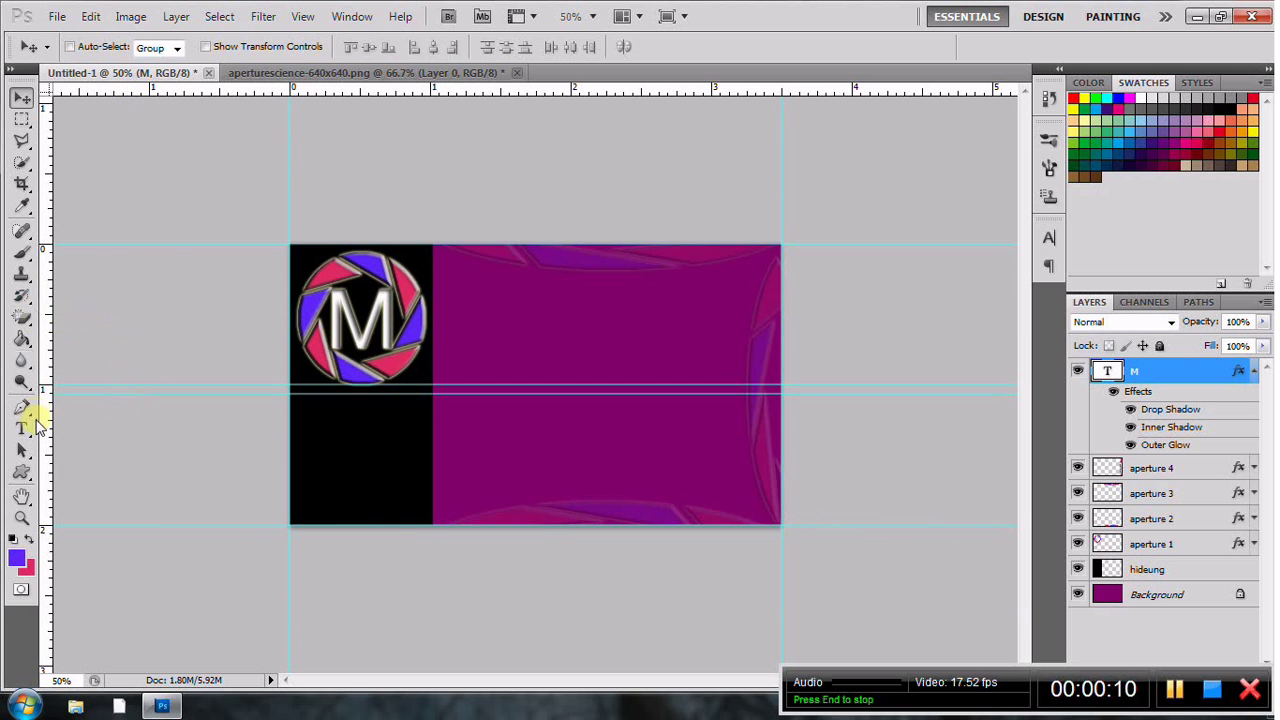
{"action": "left_click", "coordinate": [22, 428]}
{"action": "left_click", "coordinate": [298, 408]}
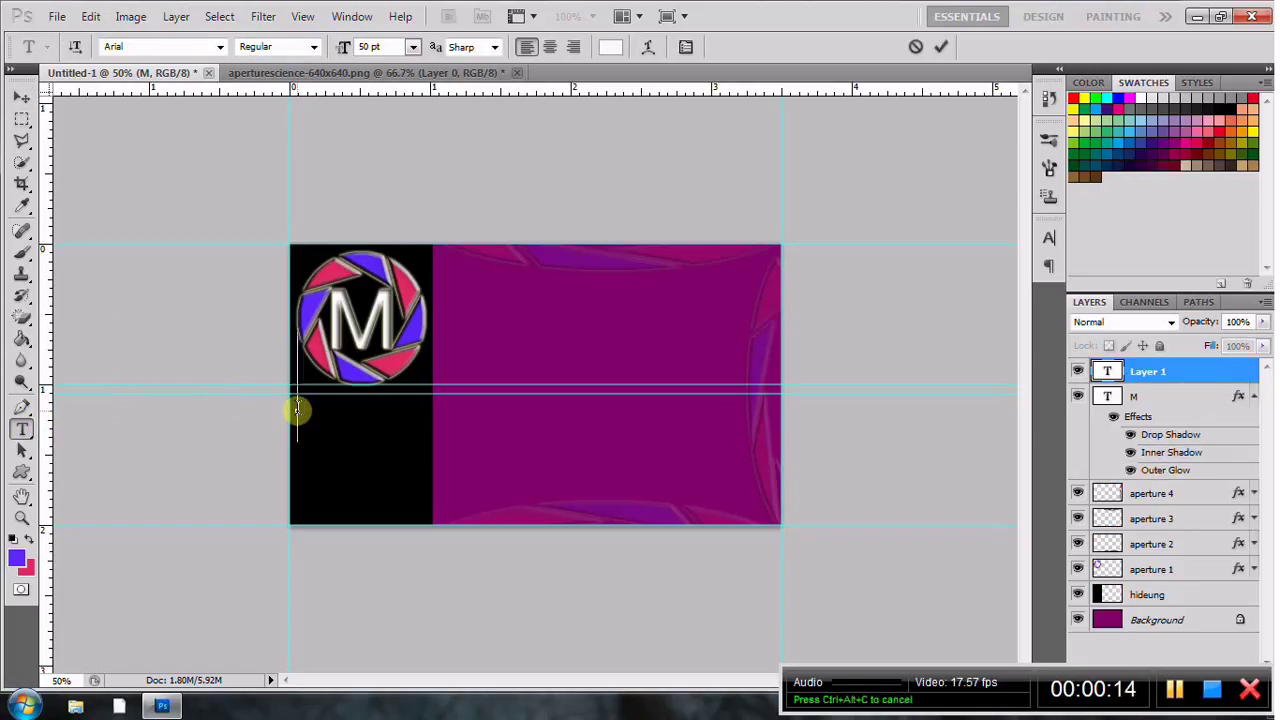
- Type 'Macakal' under the logo and scale it to about 54% width, 42% height
{"action": "type", "text": "Mac"}
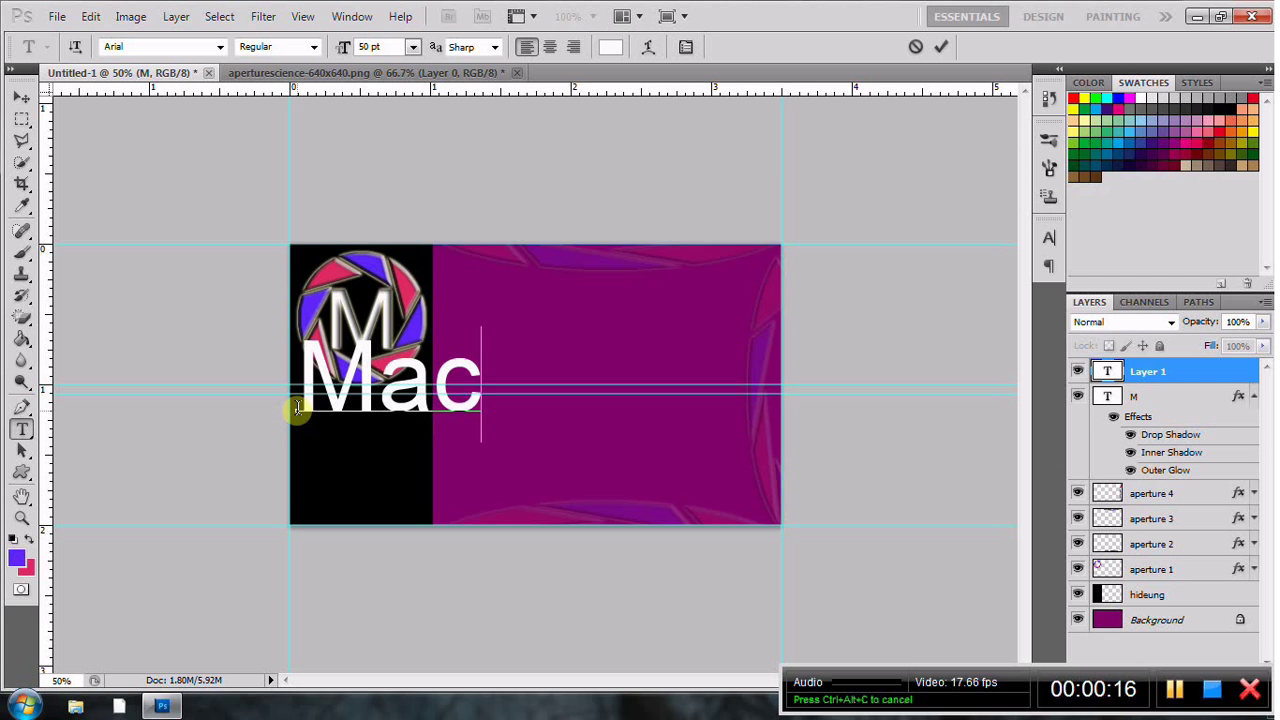
{"action": "type", "text": "akal"}
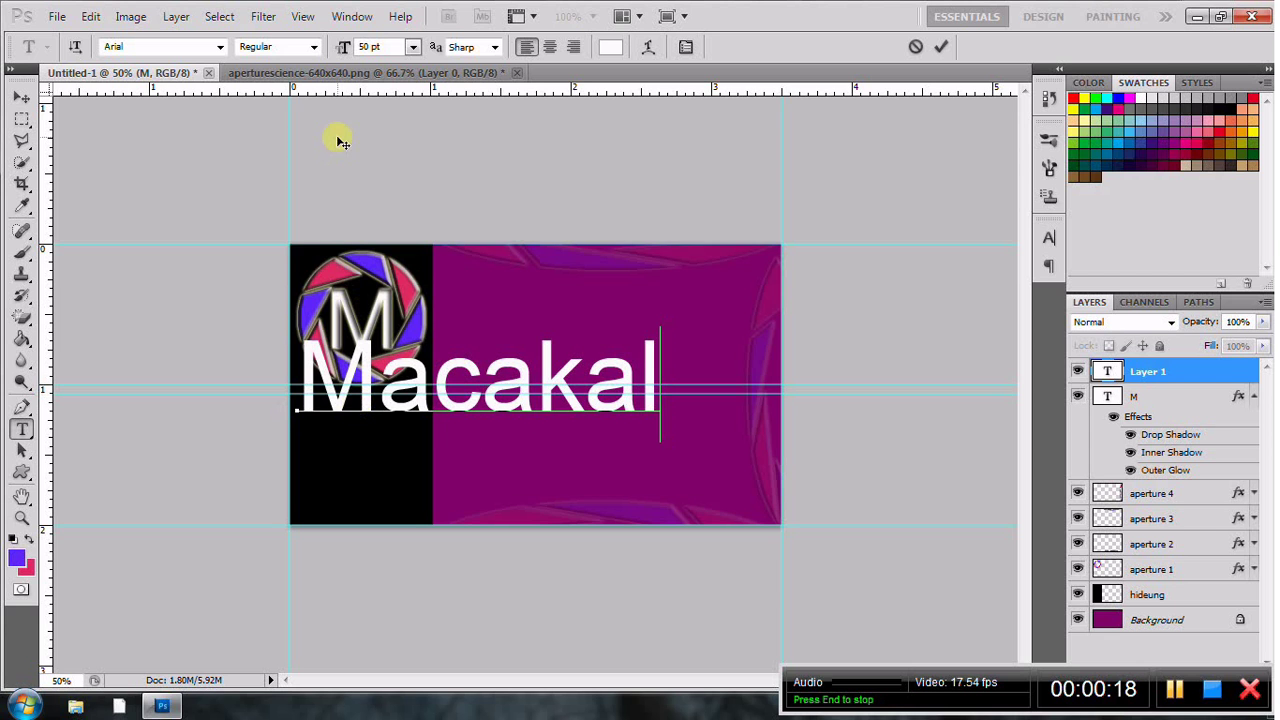
{"action": "left_click", "coordinate": [88, 17]}
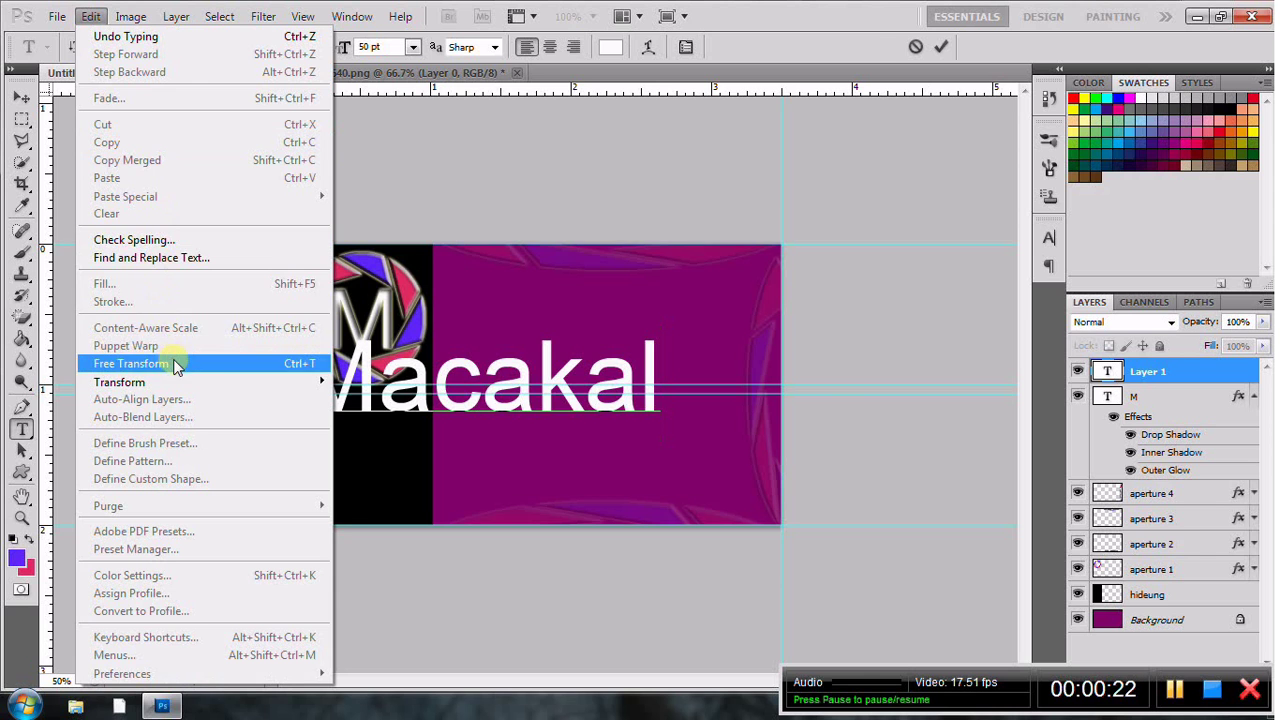
{"action": "left_click", "coordinate": [171, 363]}
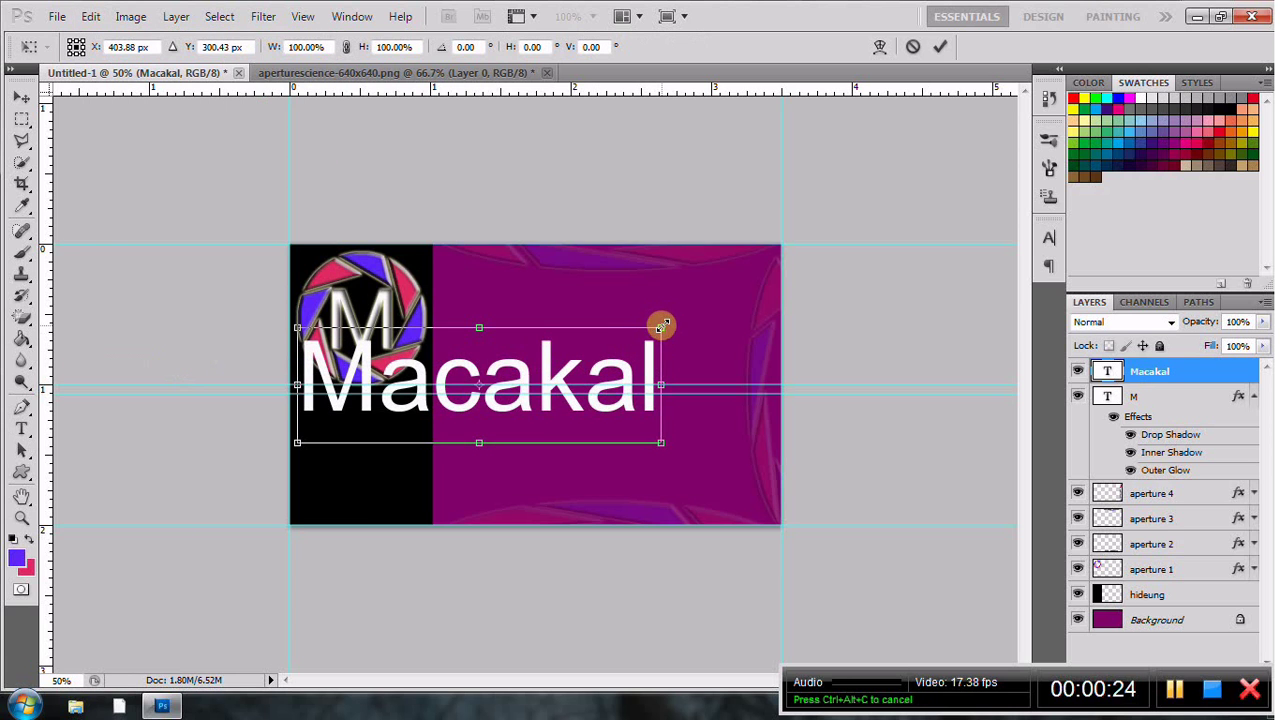
{"action": "left_click_drag", "start_coordinate": [652, 335], "coordinate": [493, 394]}
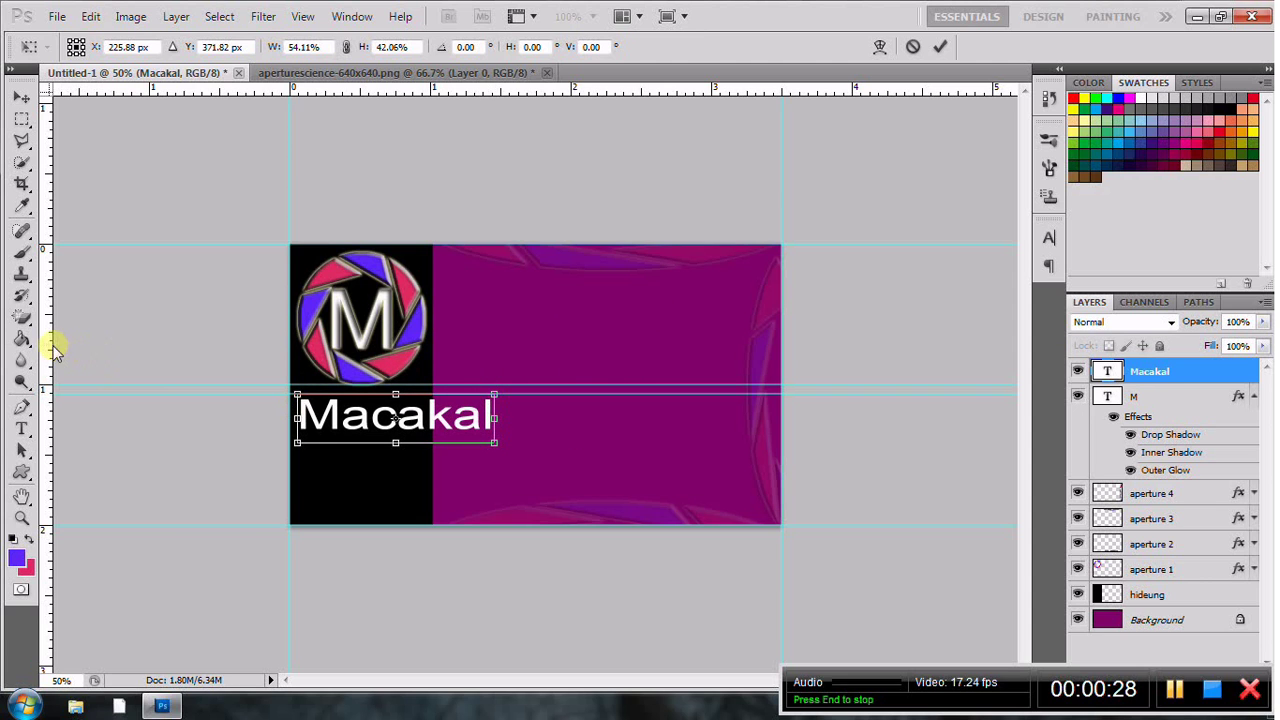
{"action": "left_click", "coordinate": [20, 97]}
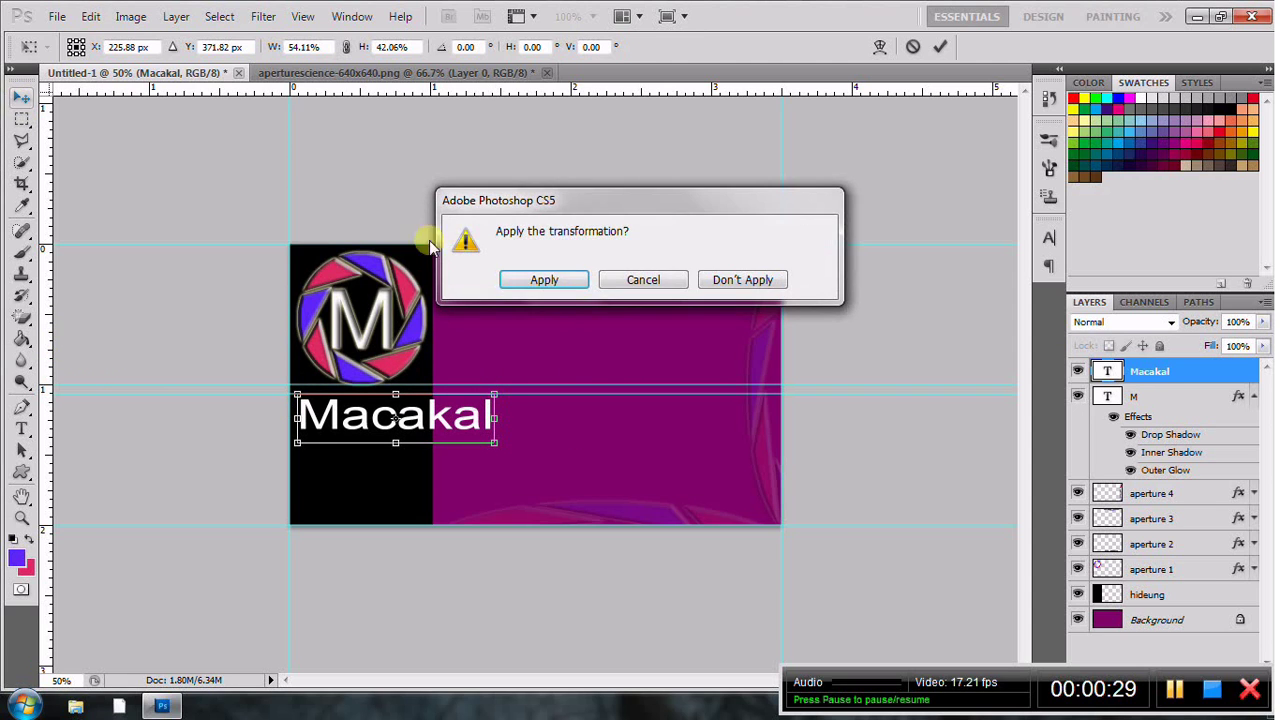
{"action": "left_click", "coordinate": [543, 279]}
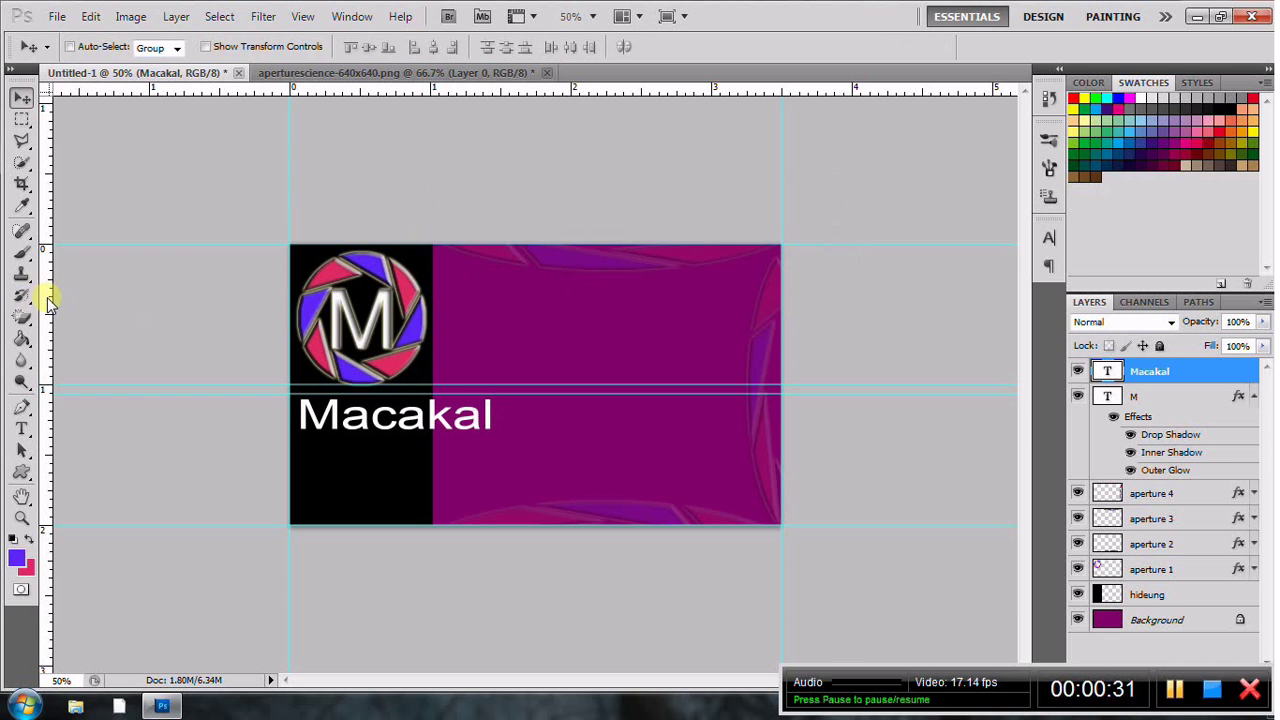
- Add vertical guides at the black panel's left and right edges
{"action": "left_click_drag", "start_coordinate": [47, 300], "coordinate": [300, 335]}
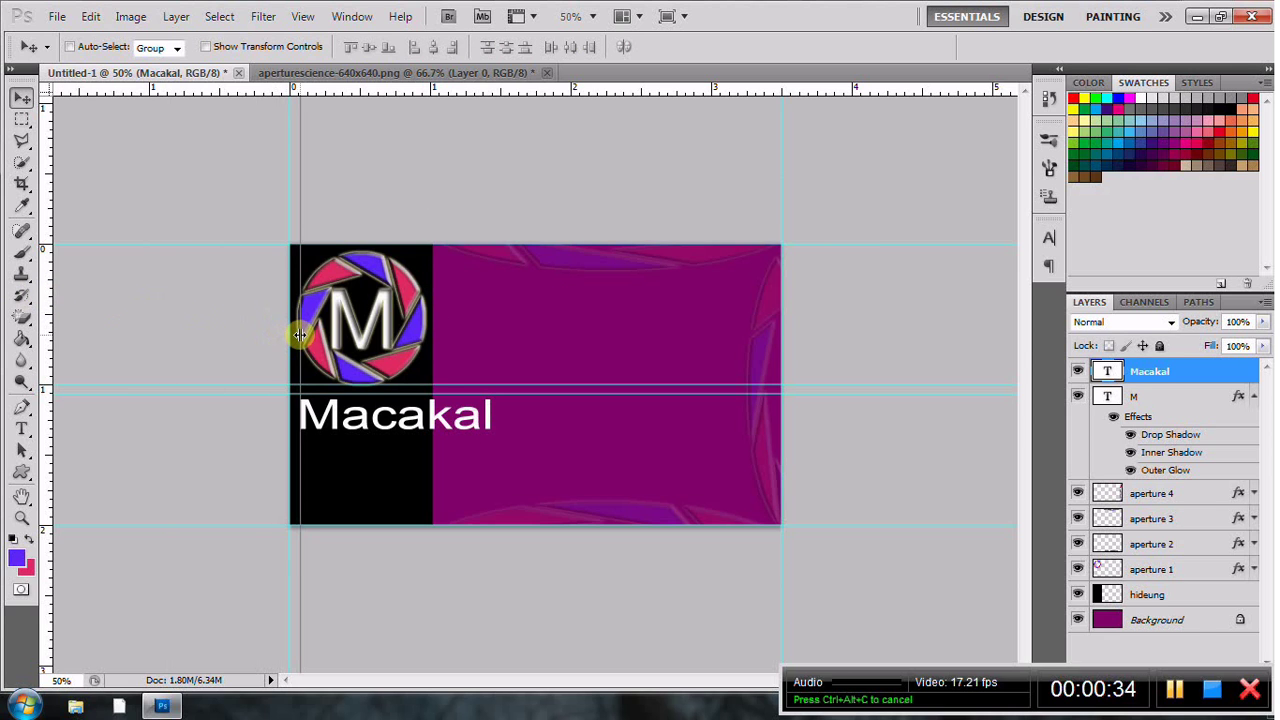
{"action": "left_click_drag", "start_coordinate": [300, 335], "coordinate": [296, 335]}
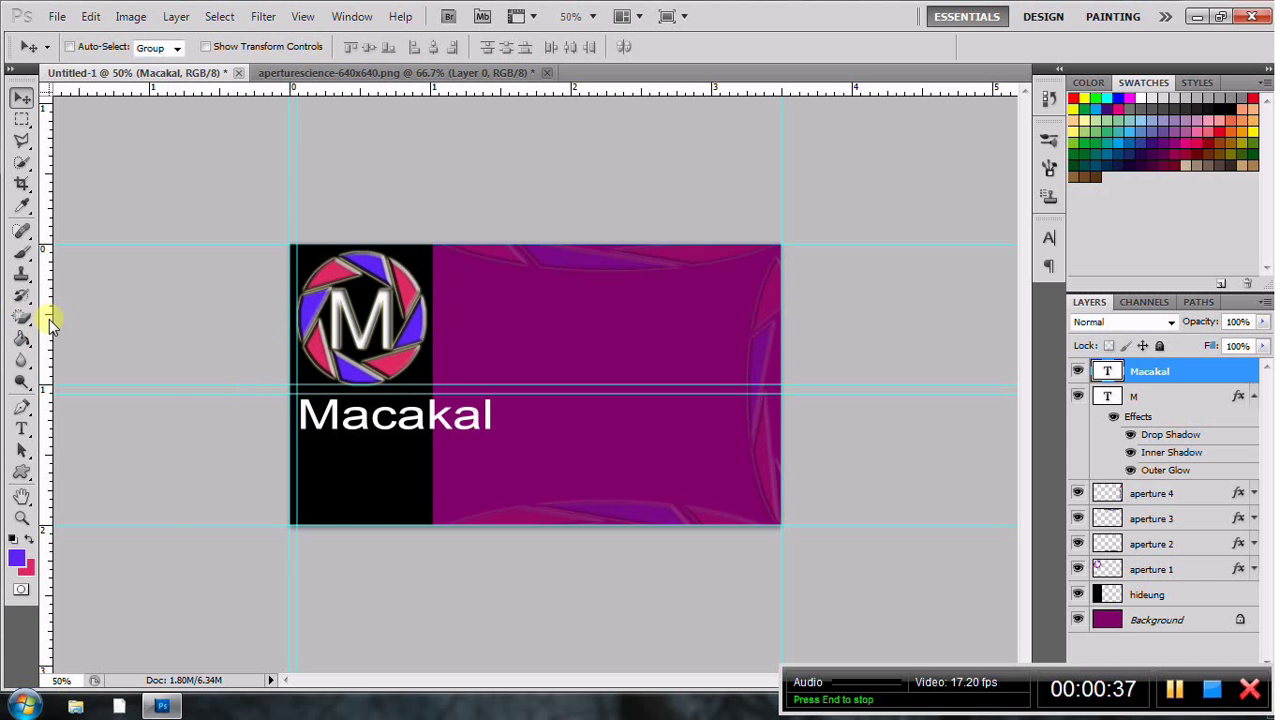
{"action": "left_click_drag", "start_coordinate": [49, 319], "coordinate": [427, 383]}
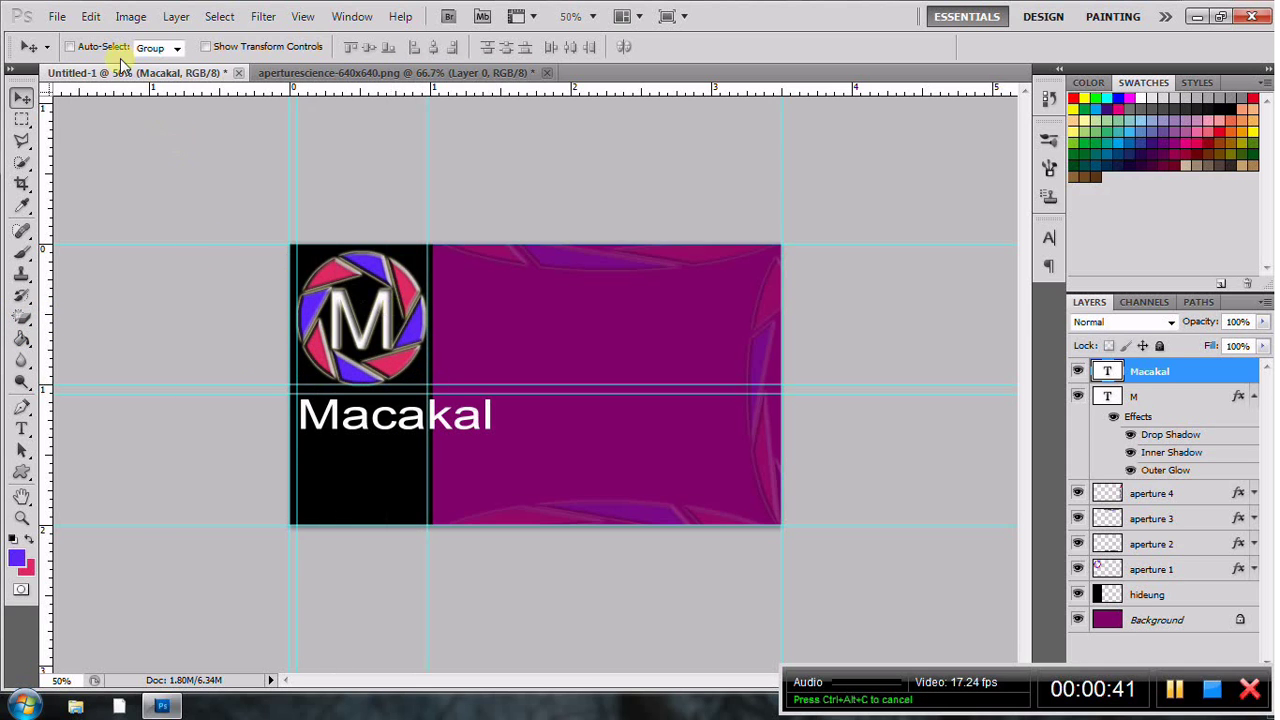
- Rescale Macakal to about 65% width and 86% height to fit the black panel
{"action": "left_click", "coordinate": [90, 16]}
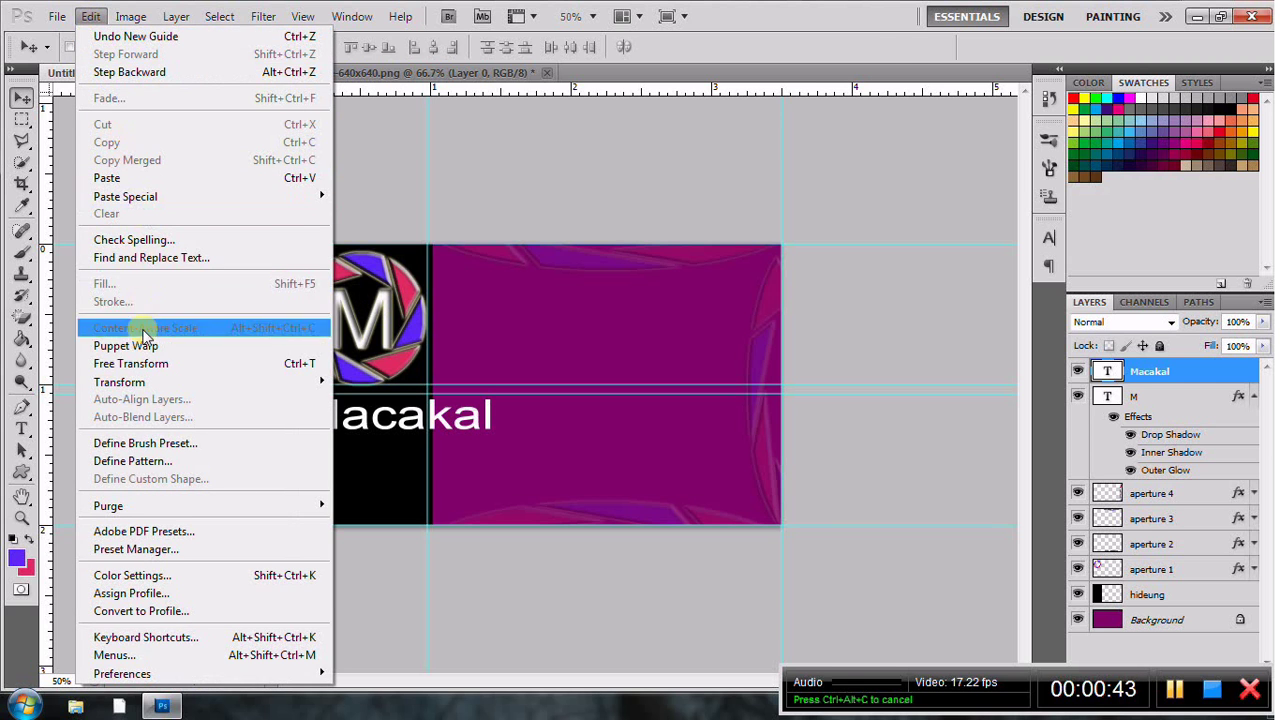
{"action": "left_click", "coordinate": [157, 363]}
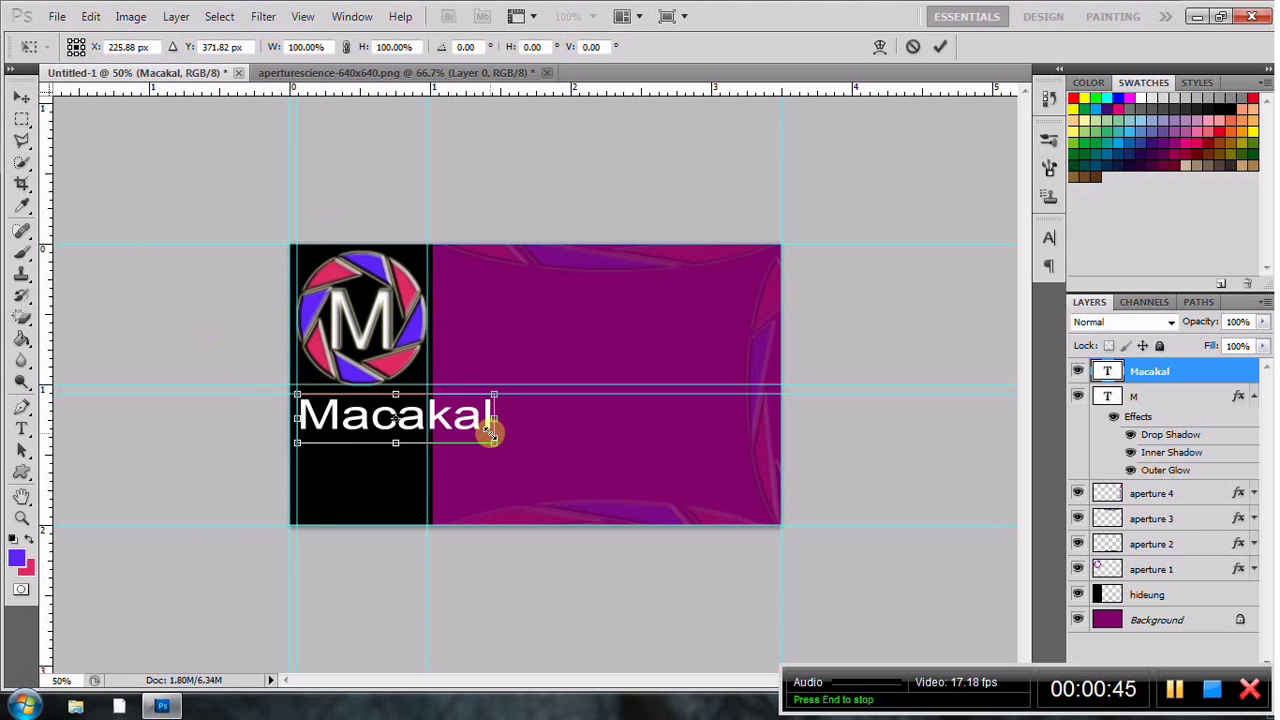
{"action": "left_click_drag", "start_coordinate": [493, 418], "coordinate": [425, 420]}
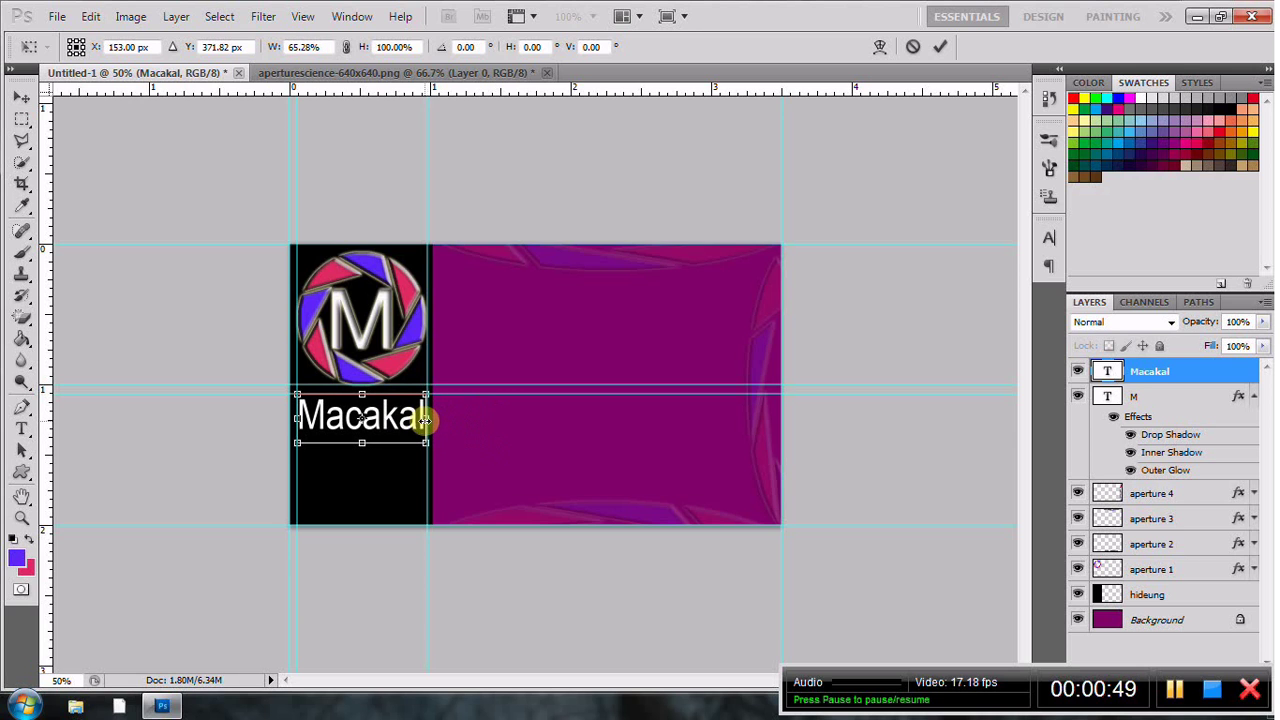
{"action": "left_click_drag", "start_coordinate": [363, 443], "coordinate": [362, 436]}
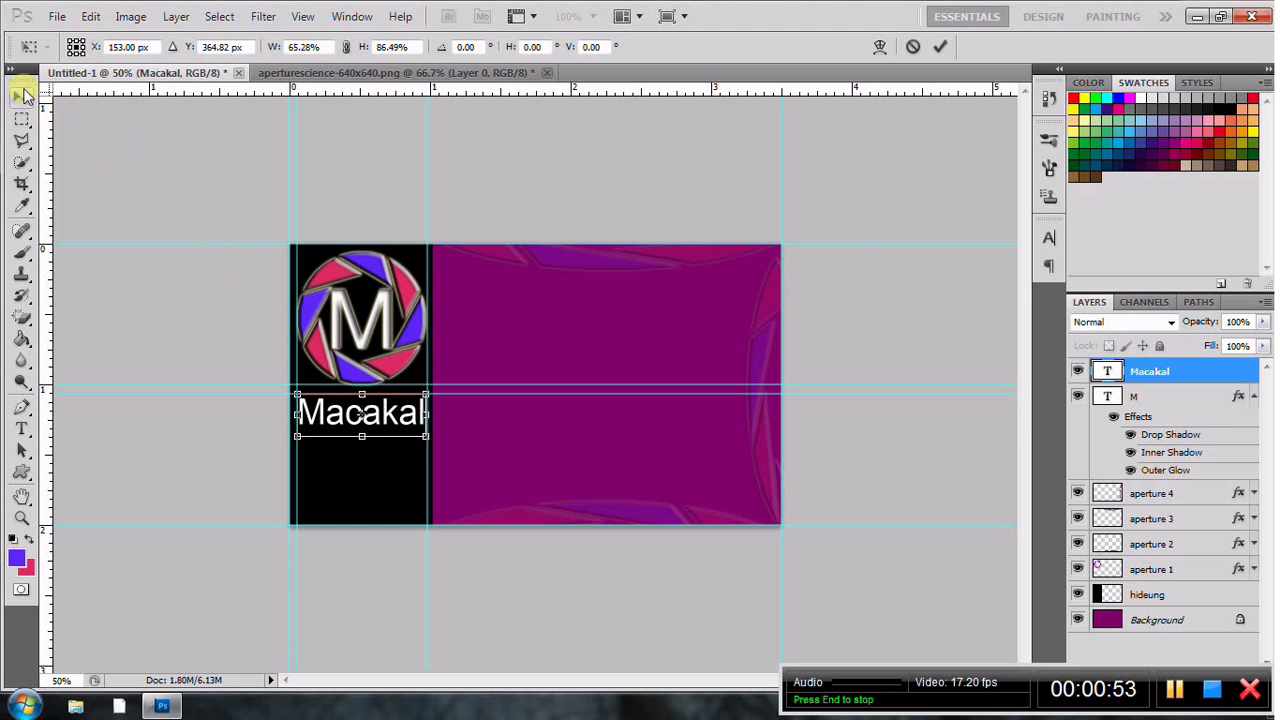
{"action": "left_click", "coordinate": [24, 95]}
{"action": "left_click", "coordinate": [563, 279]}
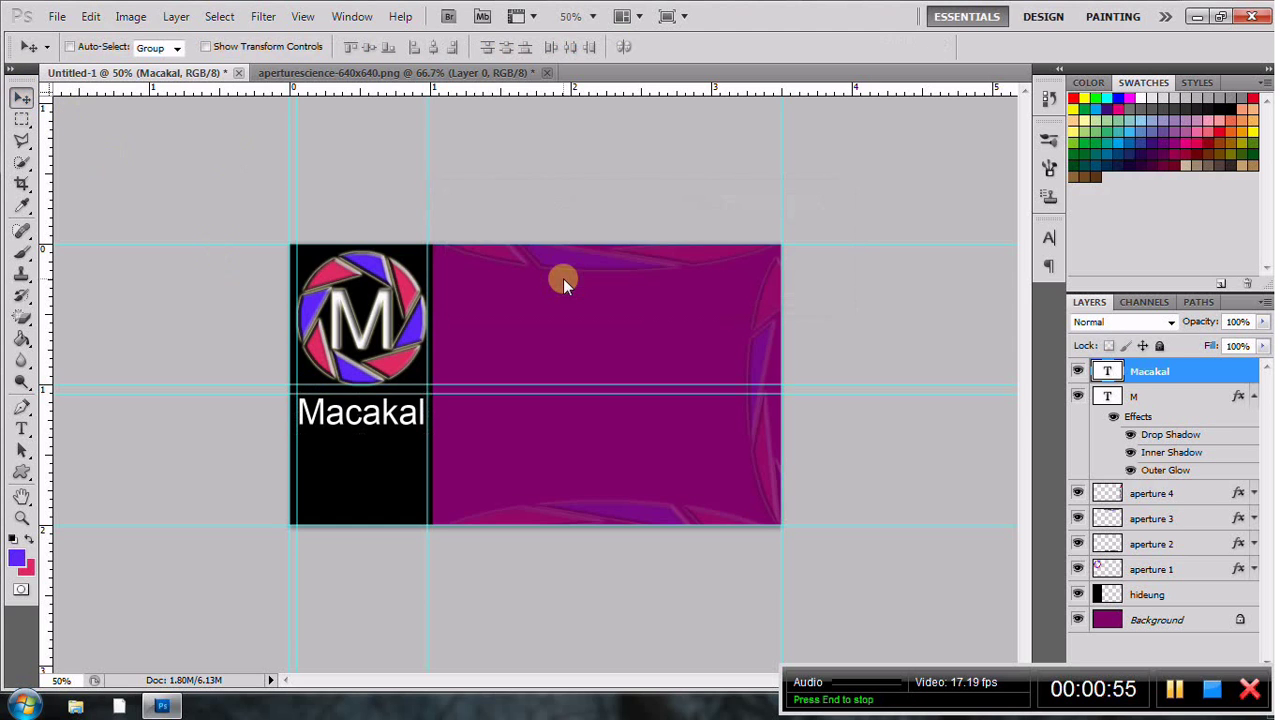
- Add drop shadow, inner shadow, outer glow and inner glow styles to Macakal
{"action": "left_click", "coordinate": [1254, 398]}
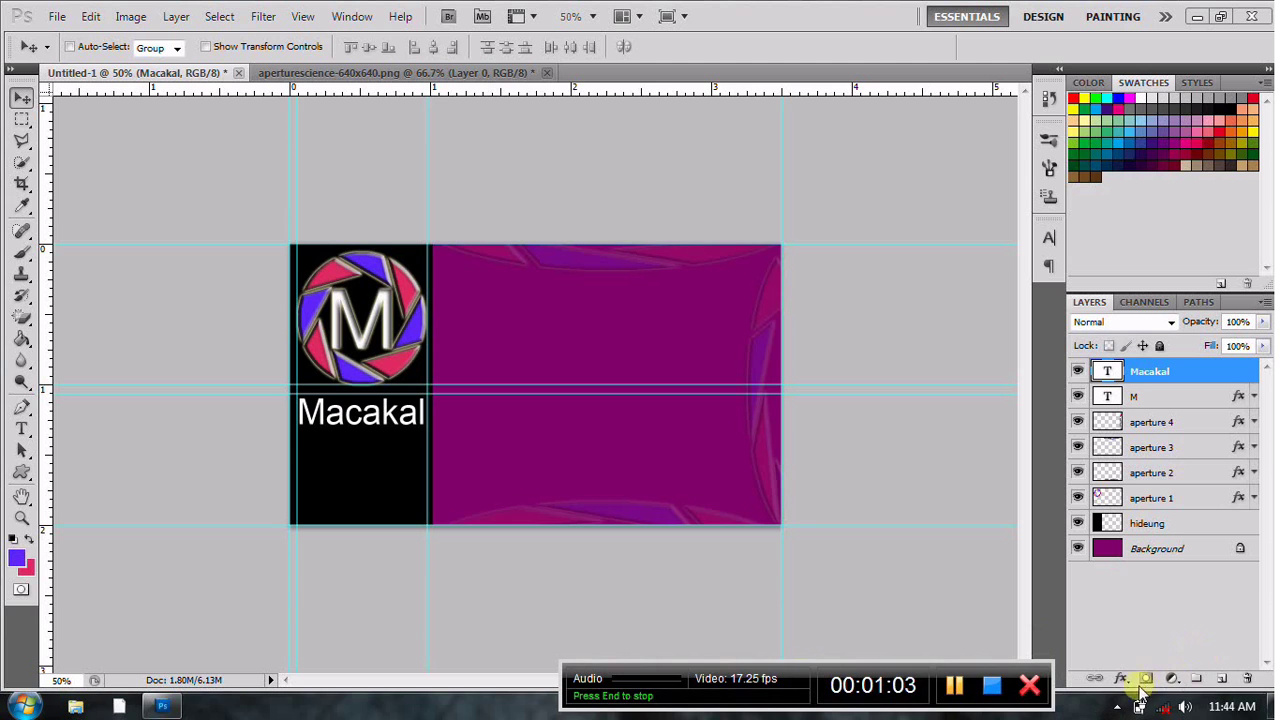
{"action": "left_click", "coordinate": [1121, 679]}
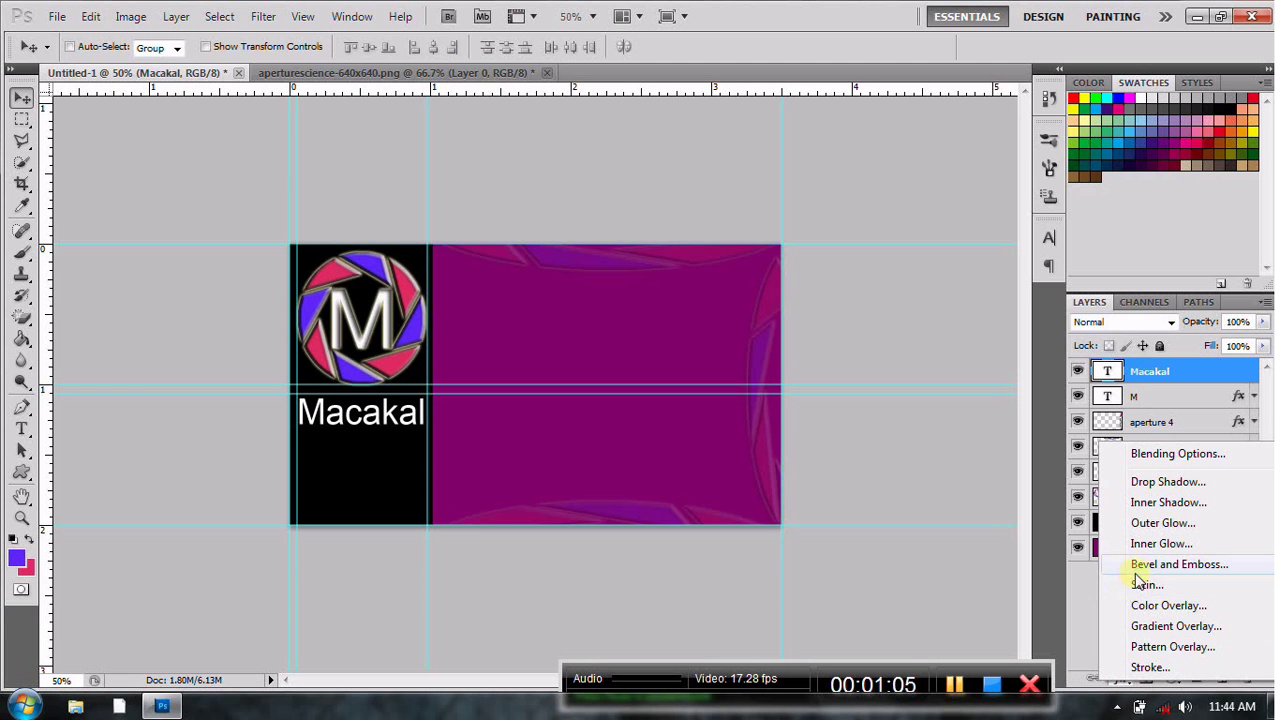
{"action": "left_click", "coordinate": [1157, 484]}
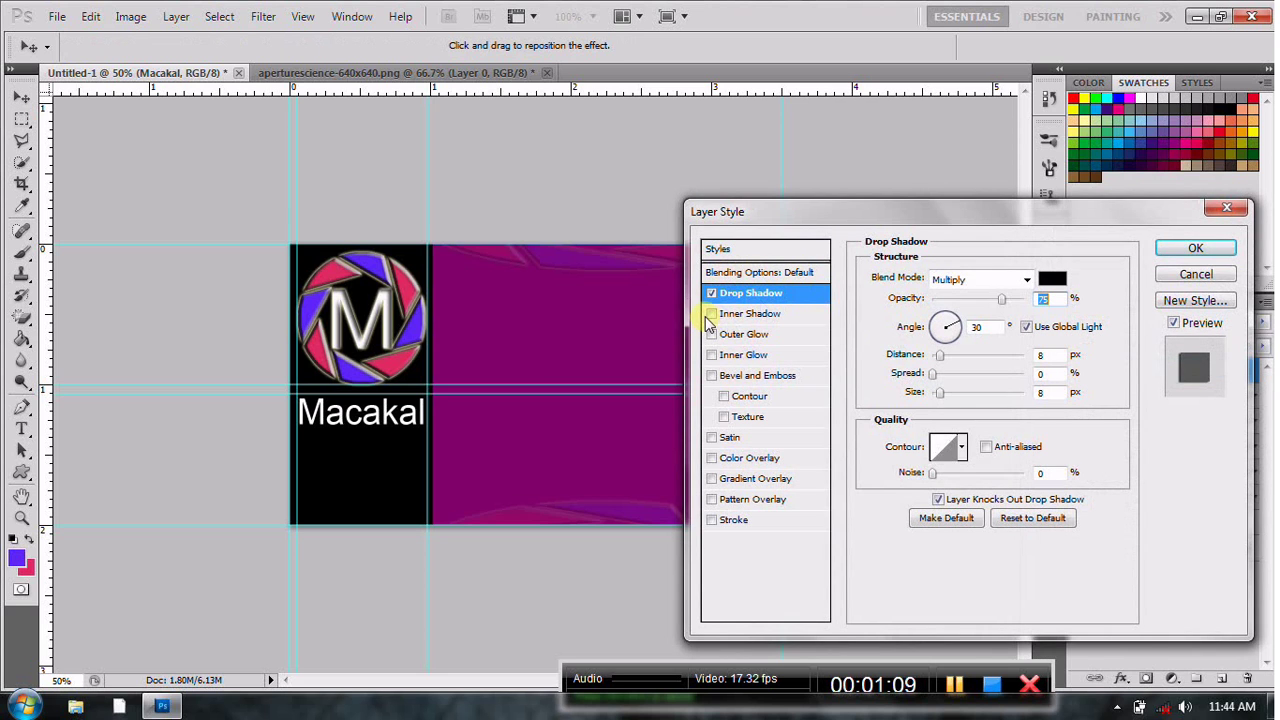
{"action": "left_click", "coordinate": [711, 314]}
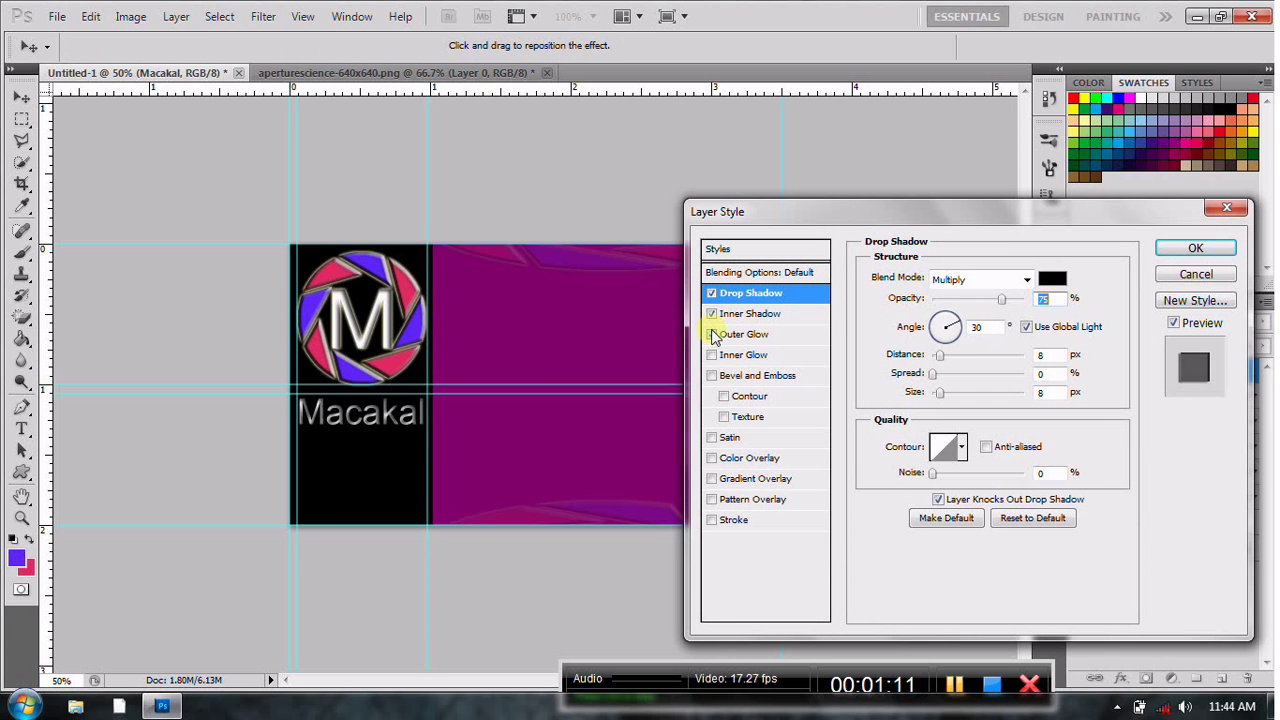
{"action": "left_click", "coordinate": [712, 334]}
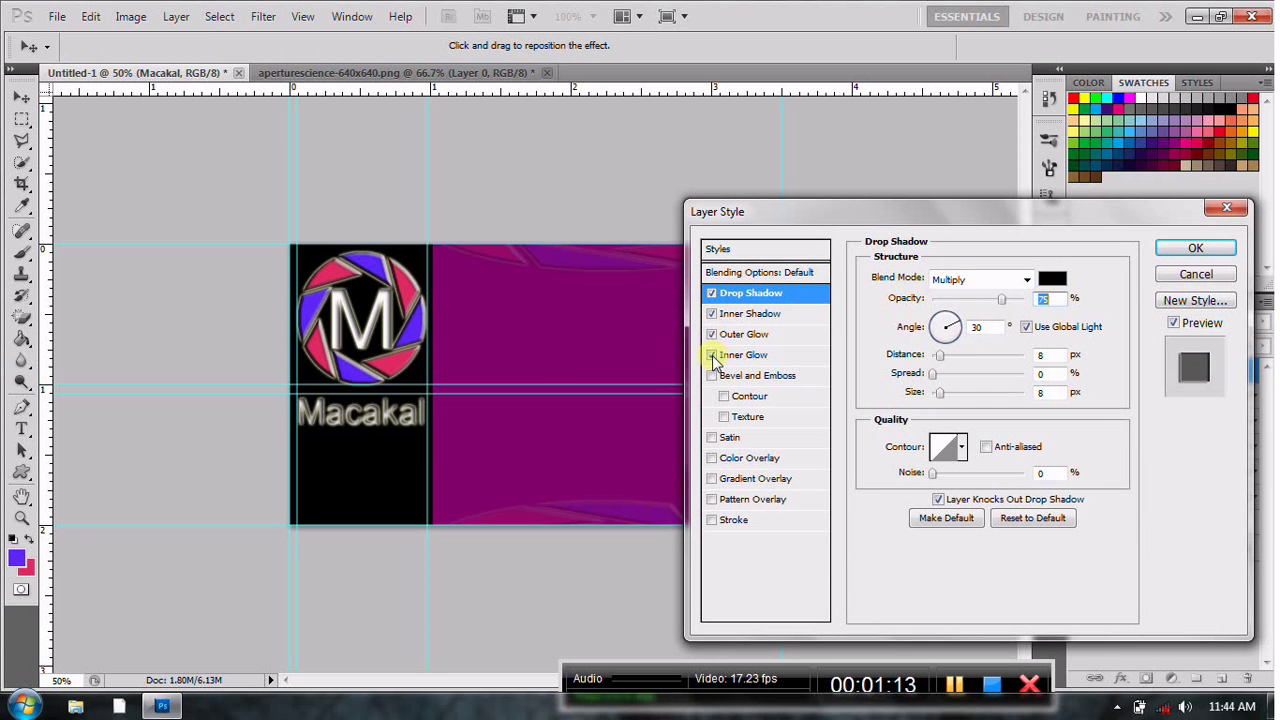
{"action": "left_click", "coordinate": [745, 356]}
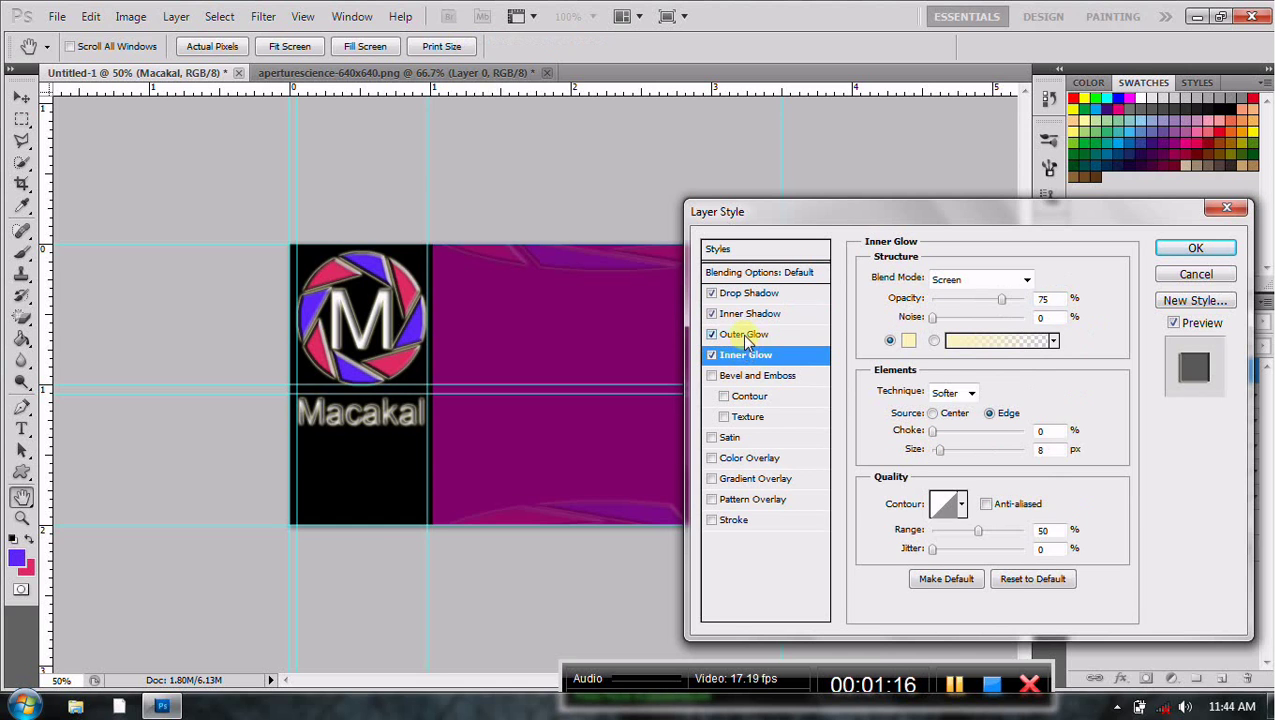
{"action": "left_click", "coordinate": [745, 337]}
{"action": "left_click", "coordinate": [738, 314]}
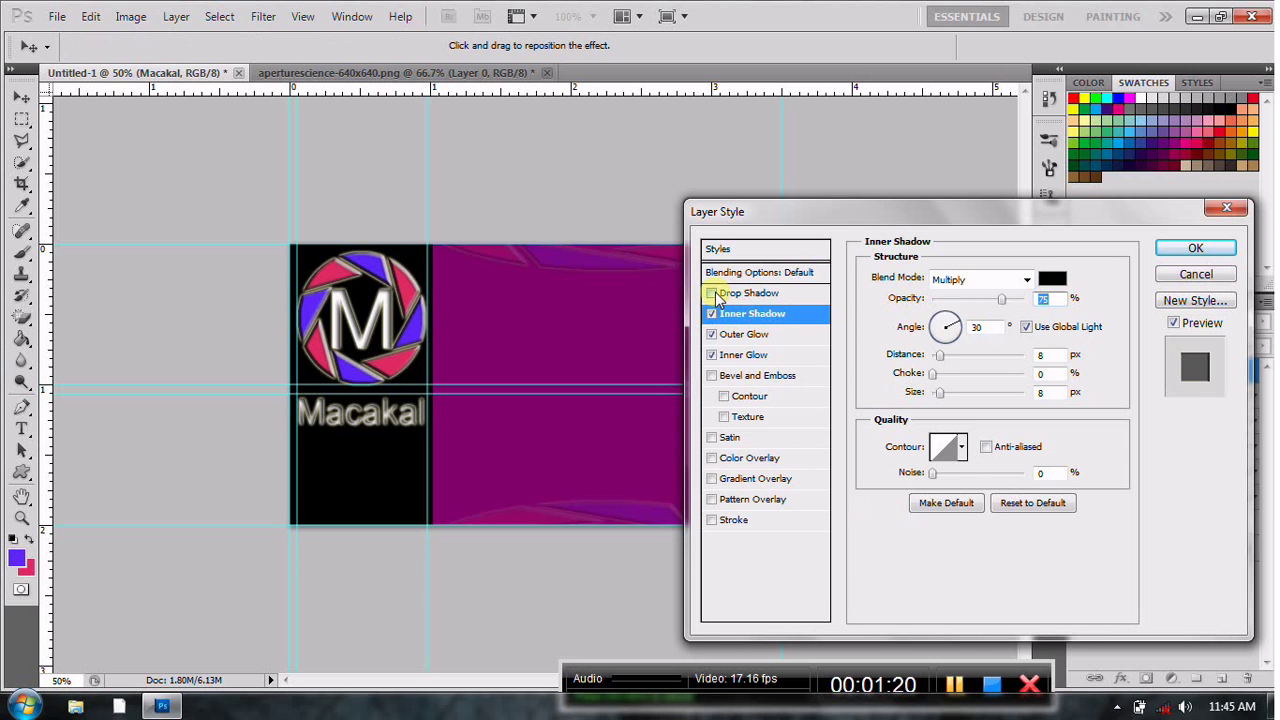
- Remove the inner shadow, try and discard a bevel, then confirm the Macakal styles
{"action": "left_click", "coordinate": [711, 315]}
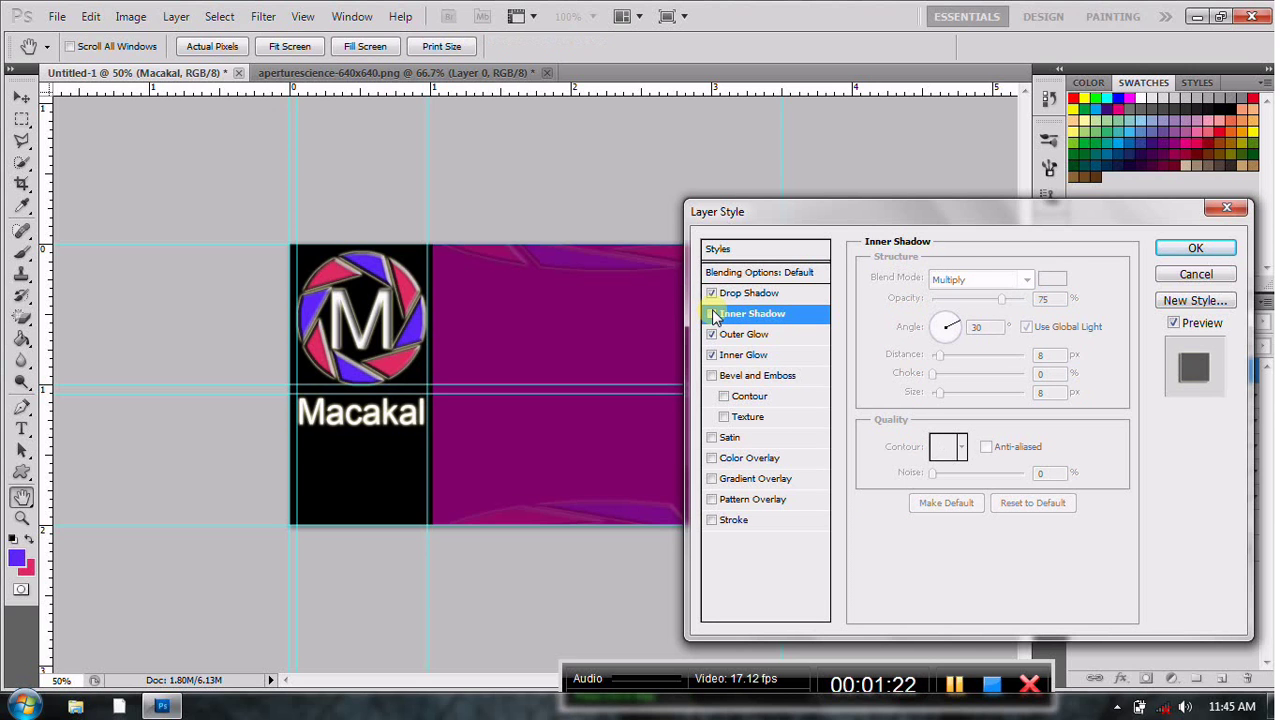
{"action": "left_click", "coordinate": [746, 336]}
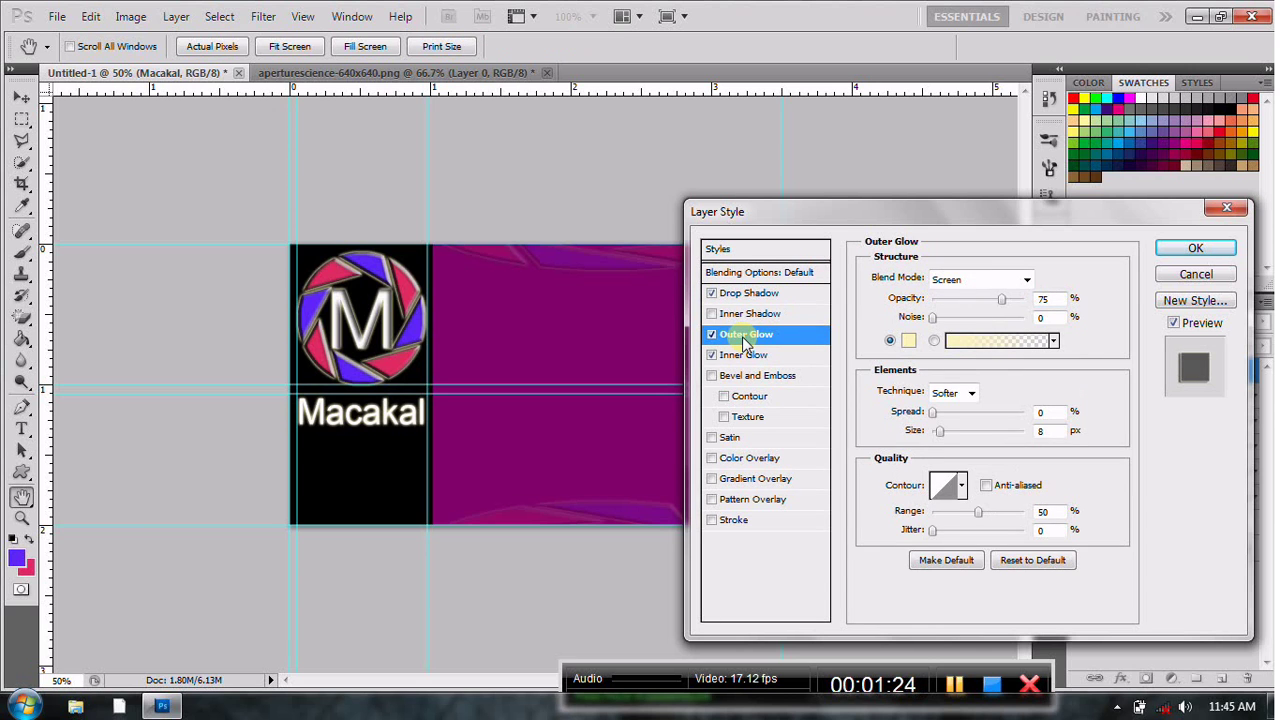
{"action": "left_click", "coordinate": [755, 361]}
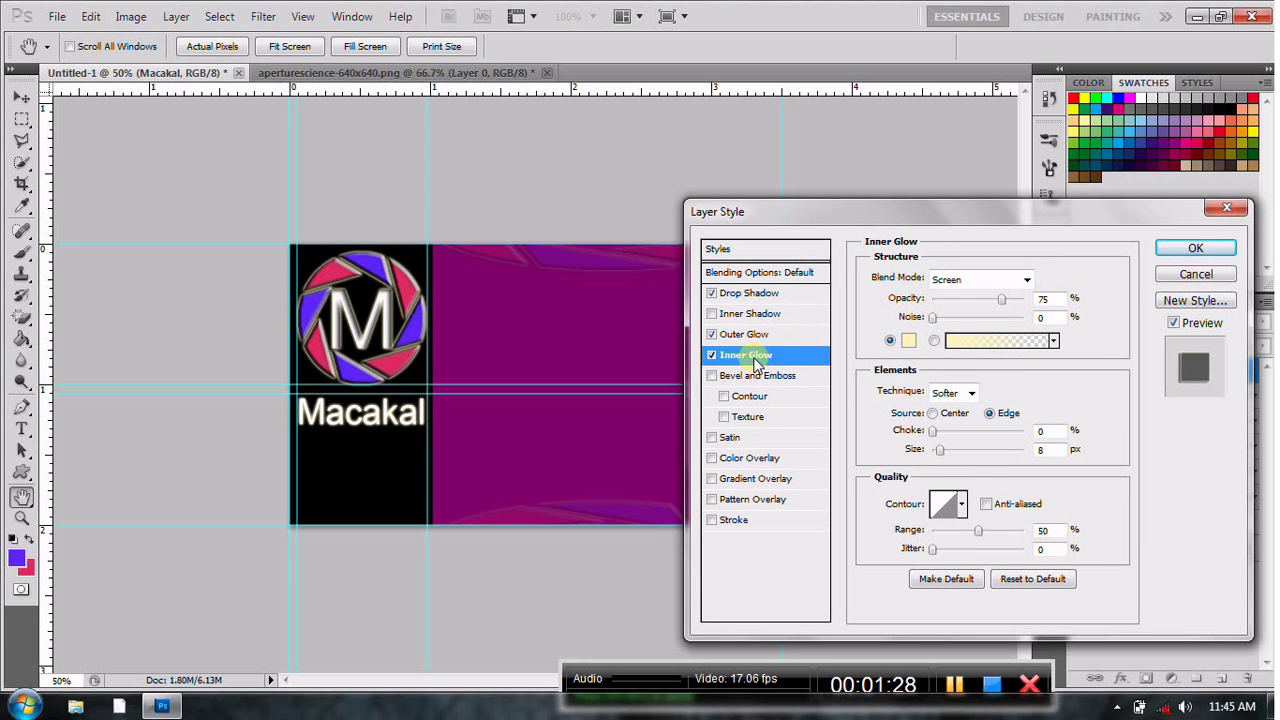
{"action": "left_click", "coordinate": [746, 378]}
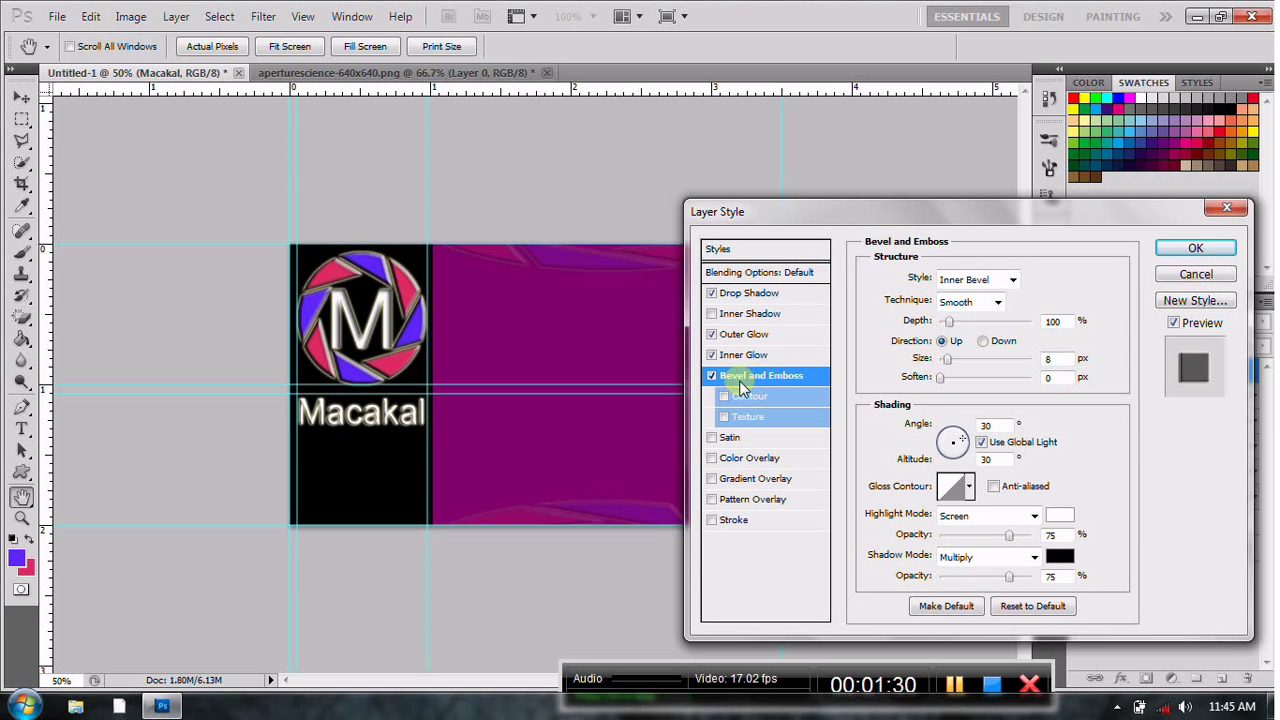
{"action": "left_click", "coordinate": [712, 376]}
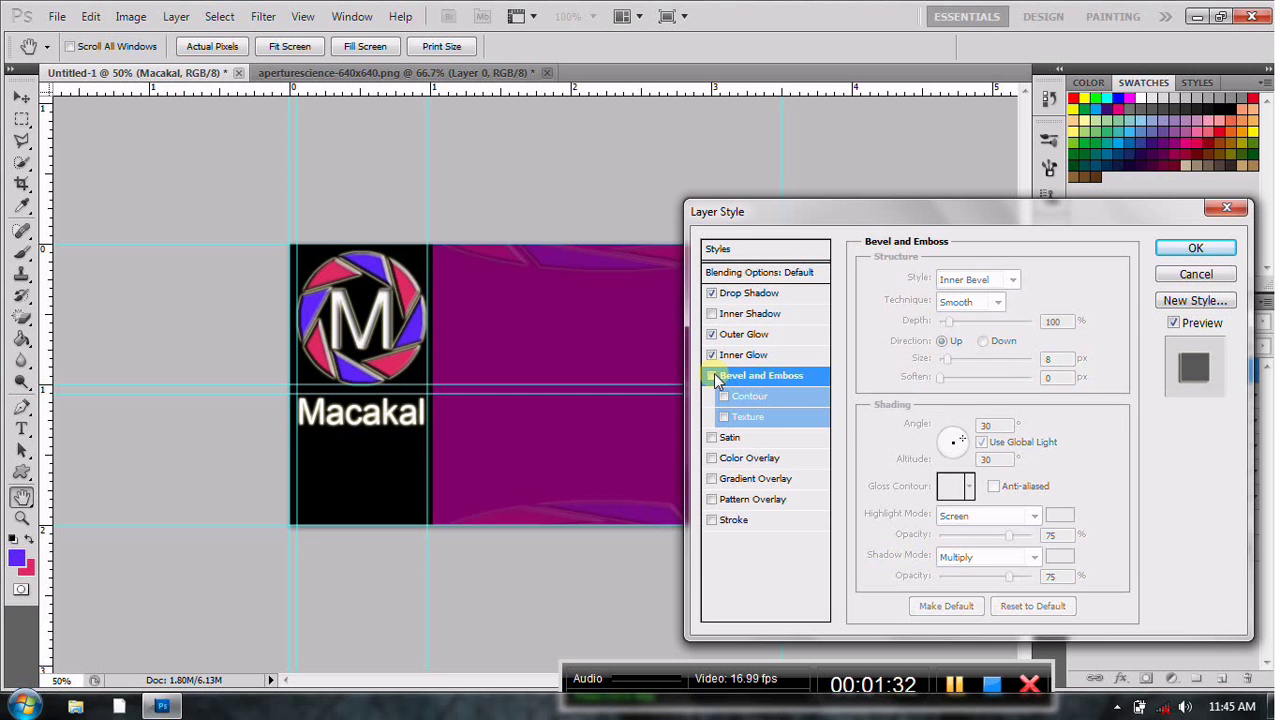
{"action": "left_click", "coordinate": [1197, 249]}
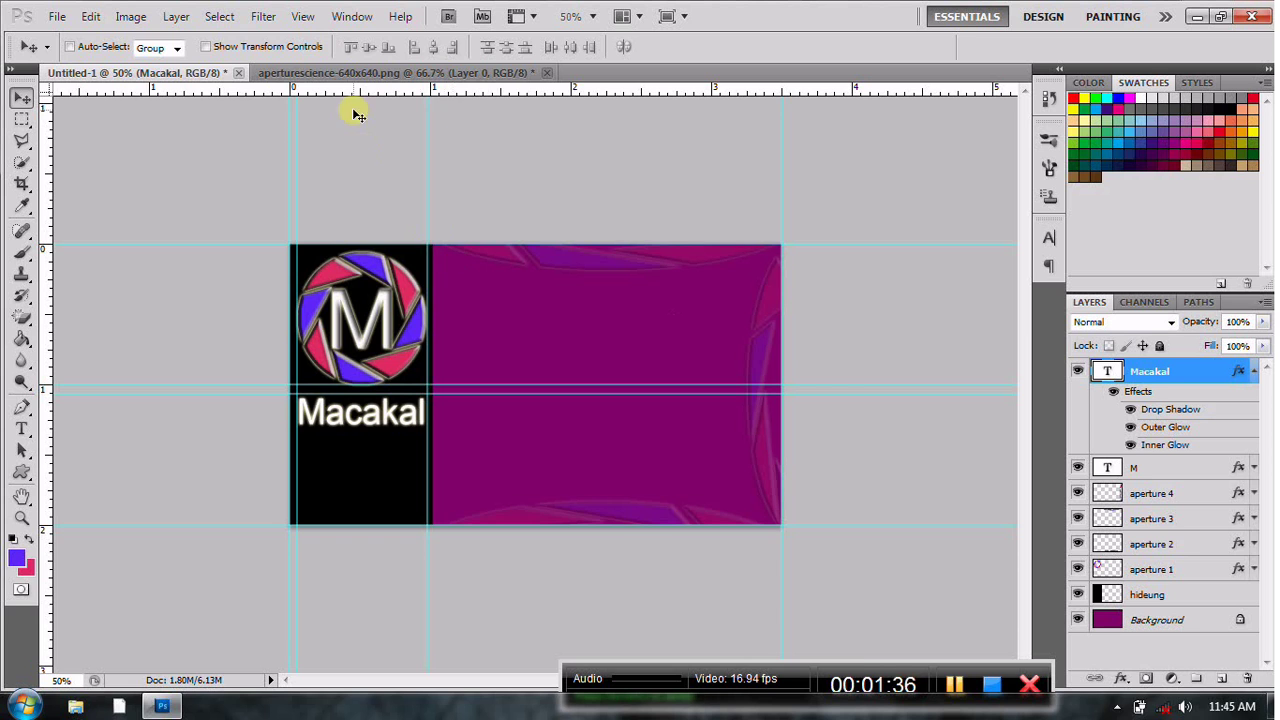
- Place a horizontal guide just below the Macakal text
{"action": "left_click_drag", "start_coordinate": [348, 90], "coordinate": [360, 424]}
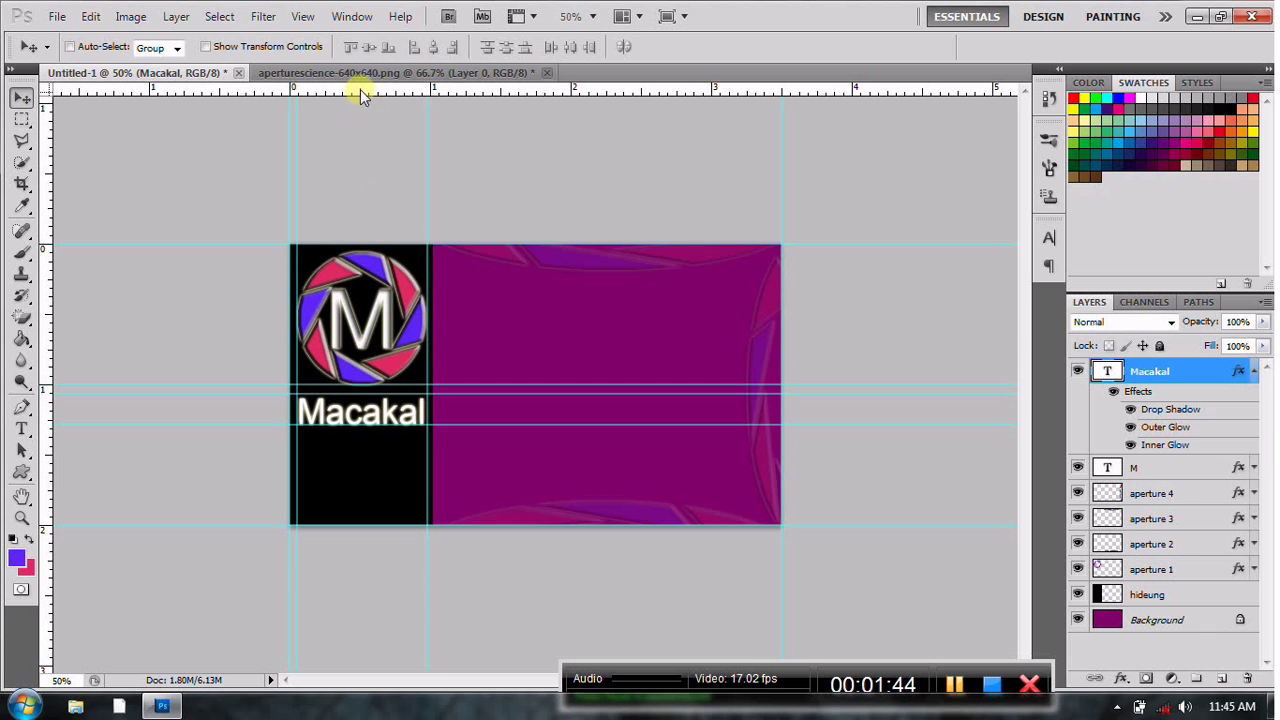
{"action": "left_click_drag", "start_coordinate": [360, 93], "coordinate": [384, 437]}
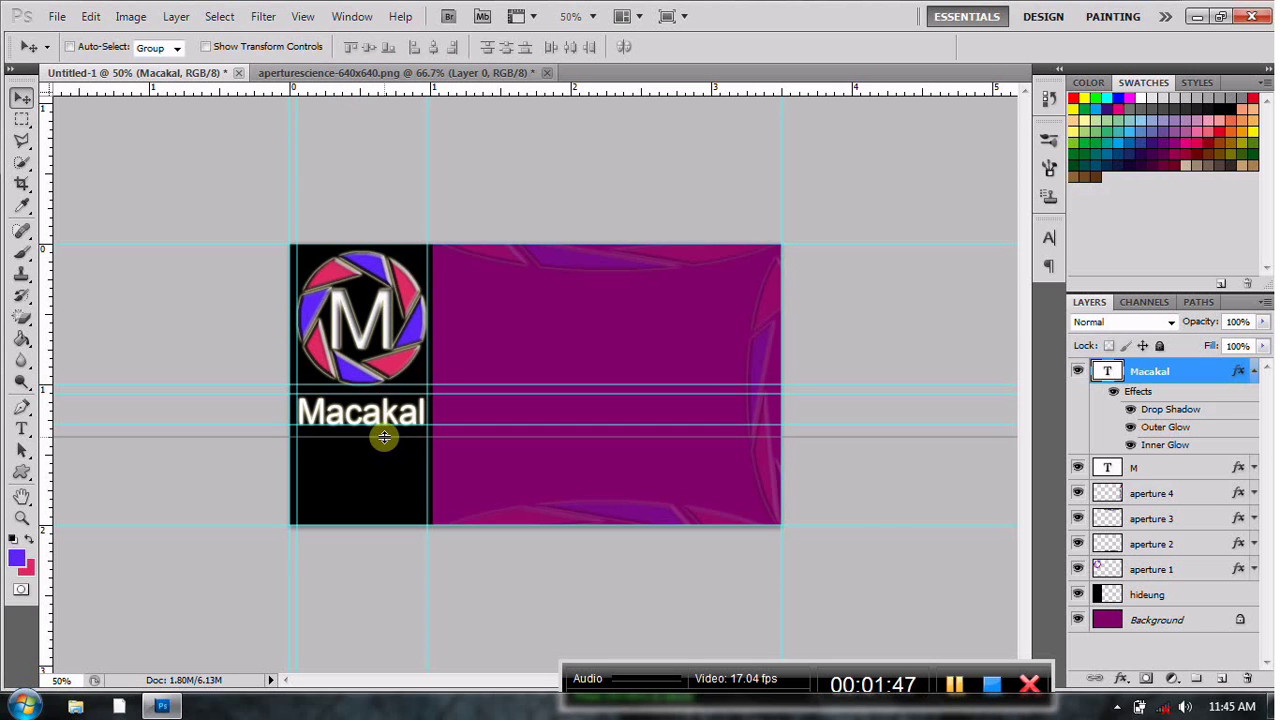
{"action": "left_click_drag", "start_coordinate": [384, 437], "coordinate": [384, 431]}
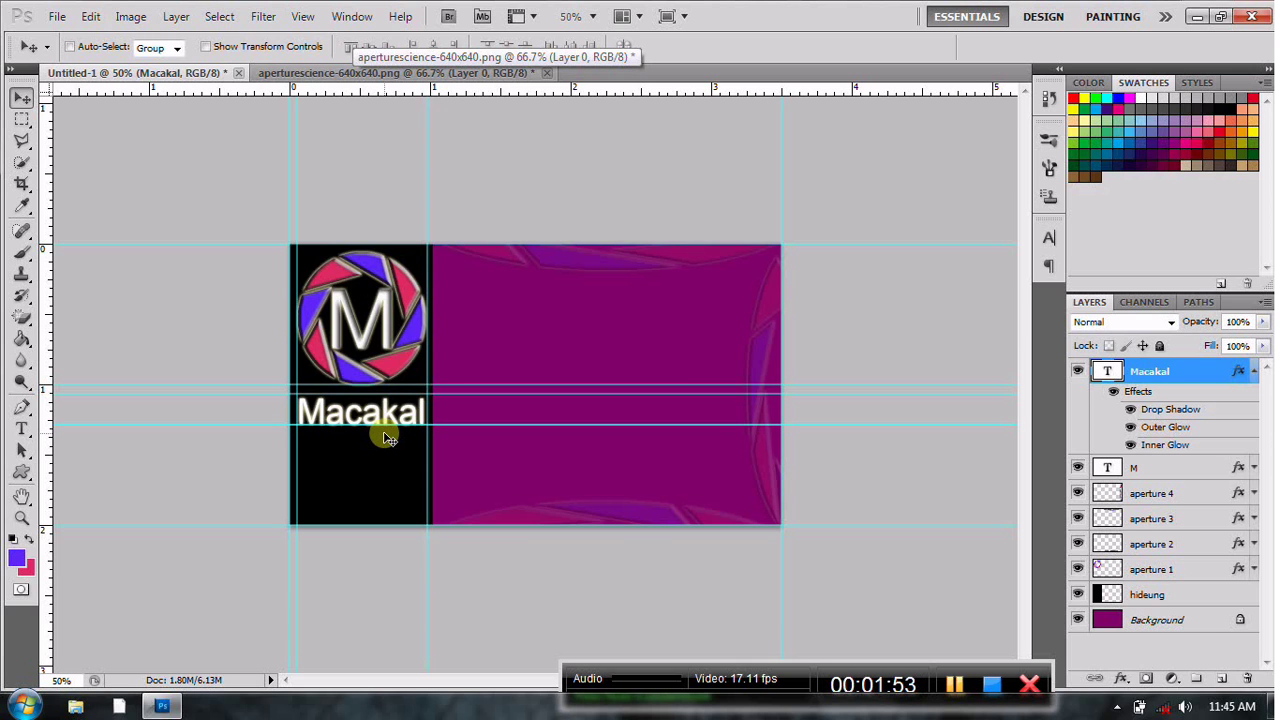
{"action": "left_click_drag", "start_coordinate": [358, 425], "coordinate": [346, 437]}
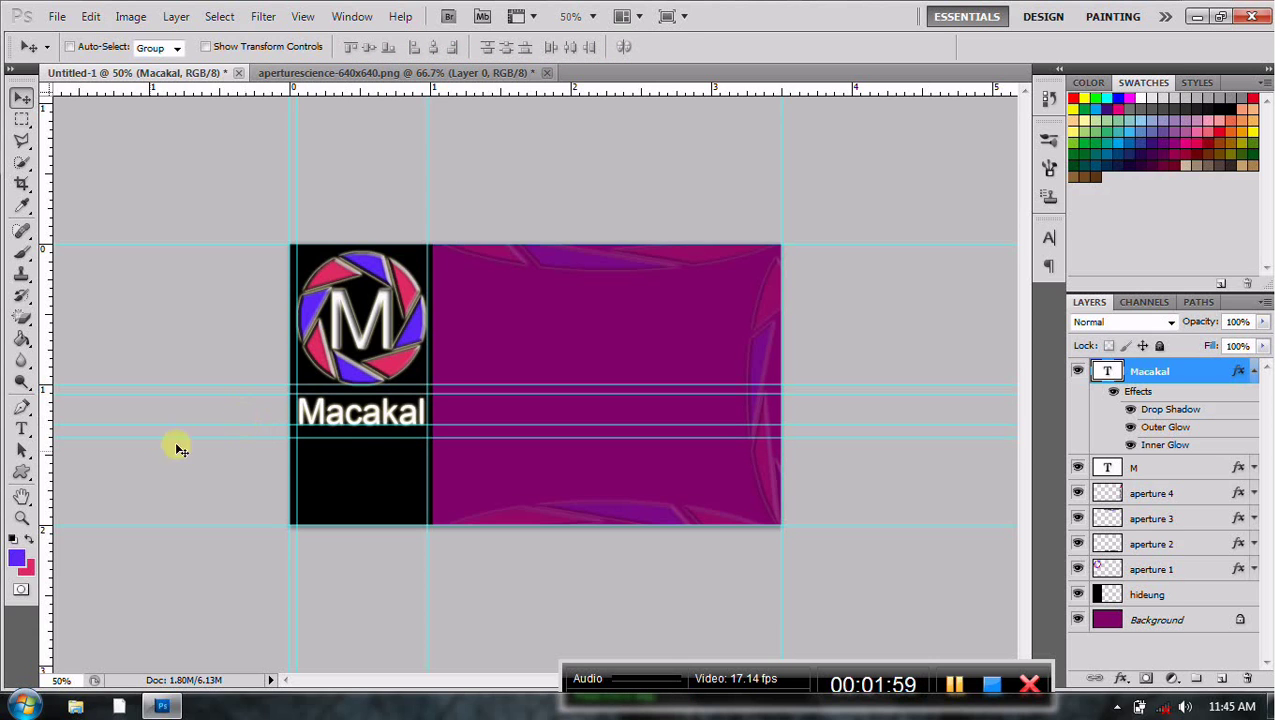
- Type 'PHOTO' as large white text on the black panel below Macakal
{"action": "left_click", "coordinate": [24, 430]}
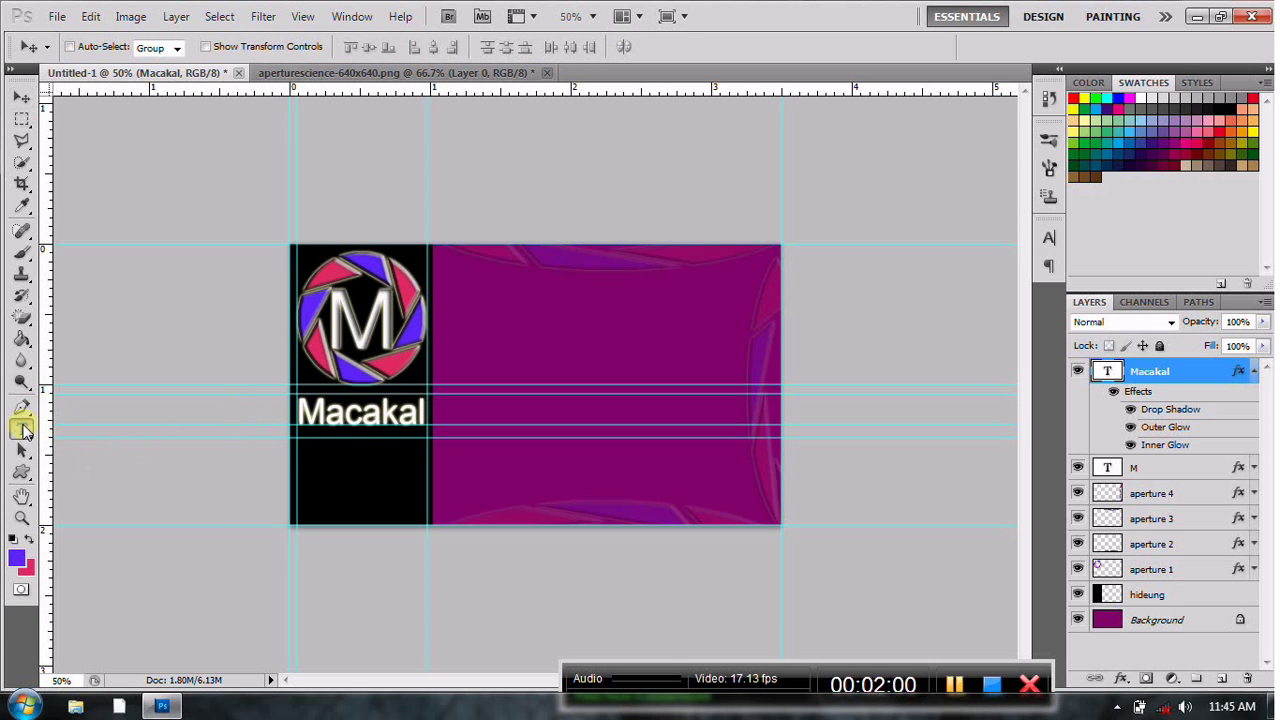
{"action": "left_click", "coordinate": [302, 451]}
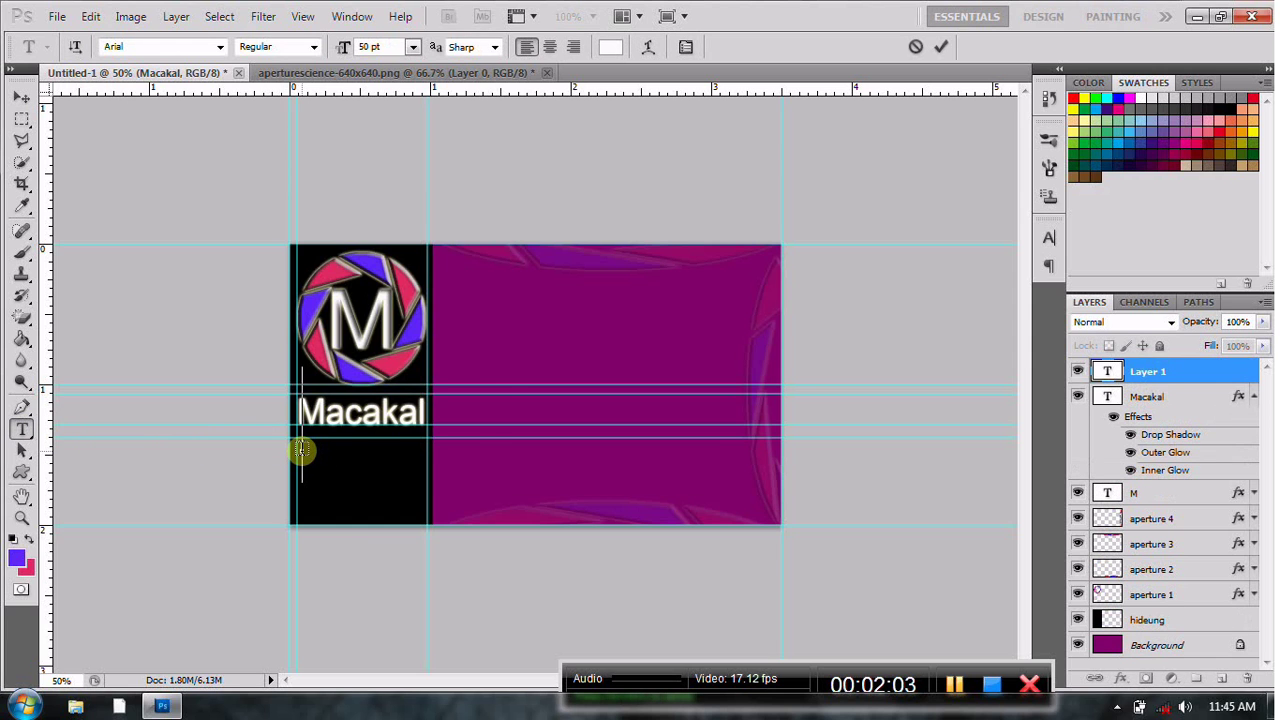
{"action": "type", "text": "PHO"}
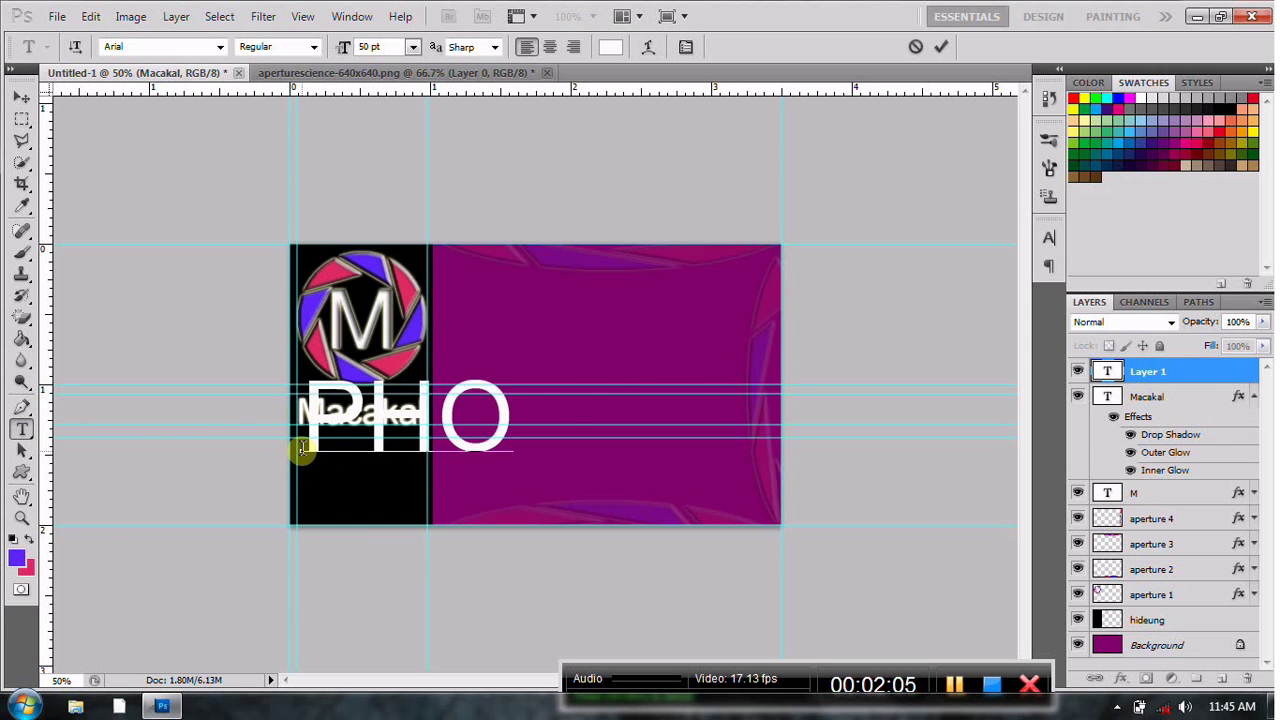
{"action": "type", "text": "TO"}
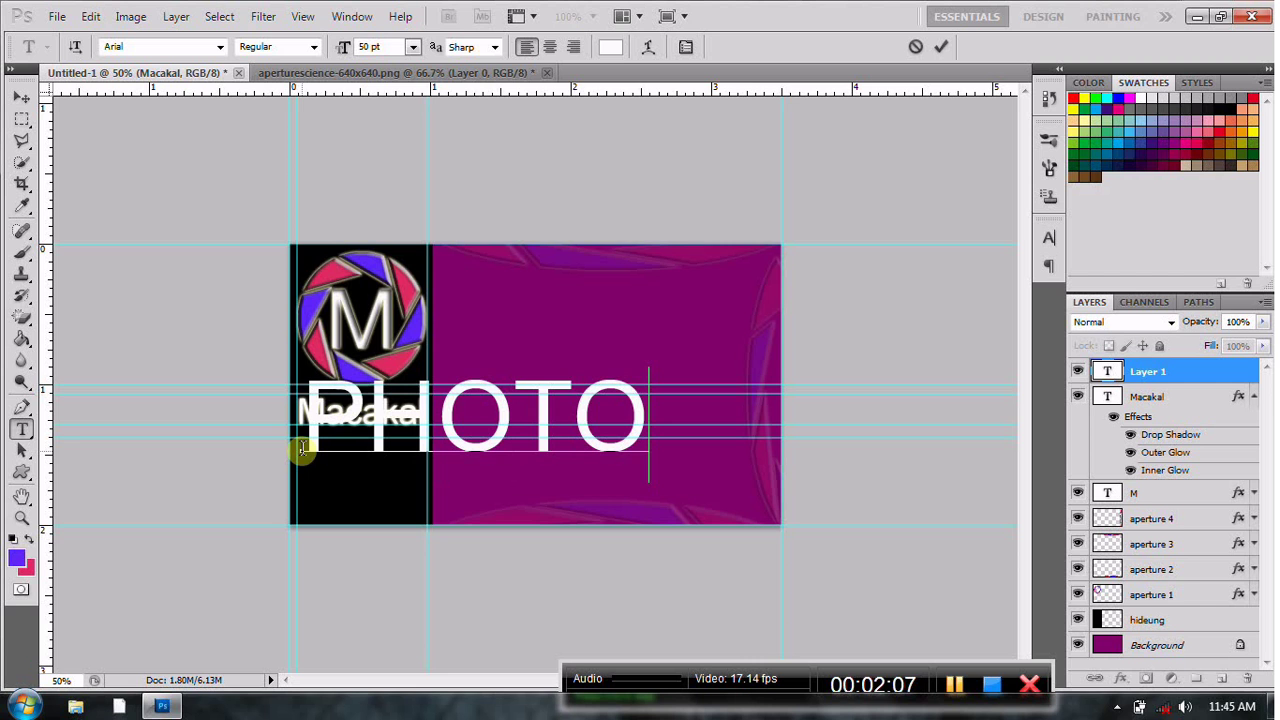
{"action": "left_click", "coordinate": [57, 17]}
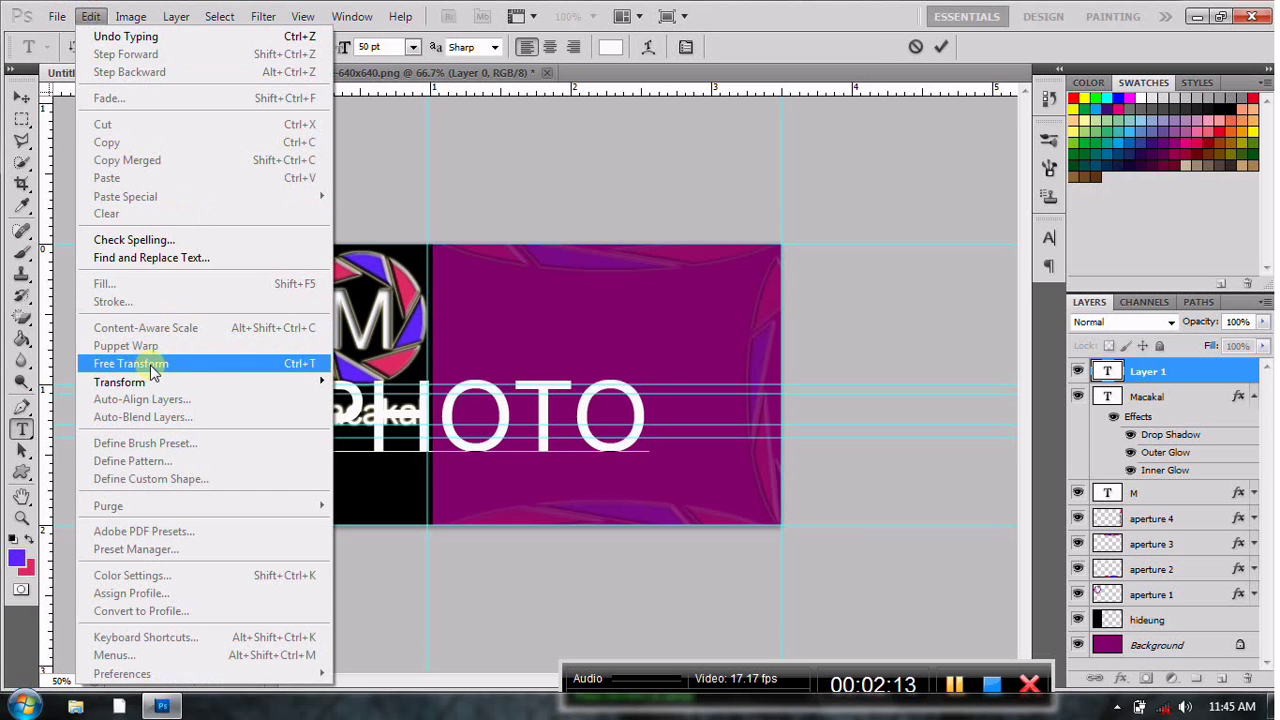
- Rescale PHOTO to about 38% width and 55% height and nudge it up under Macakal
{"action": "left_click", "coordinate": [148, 363]}
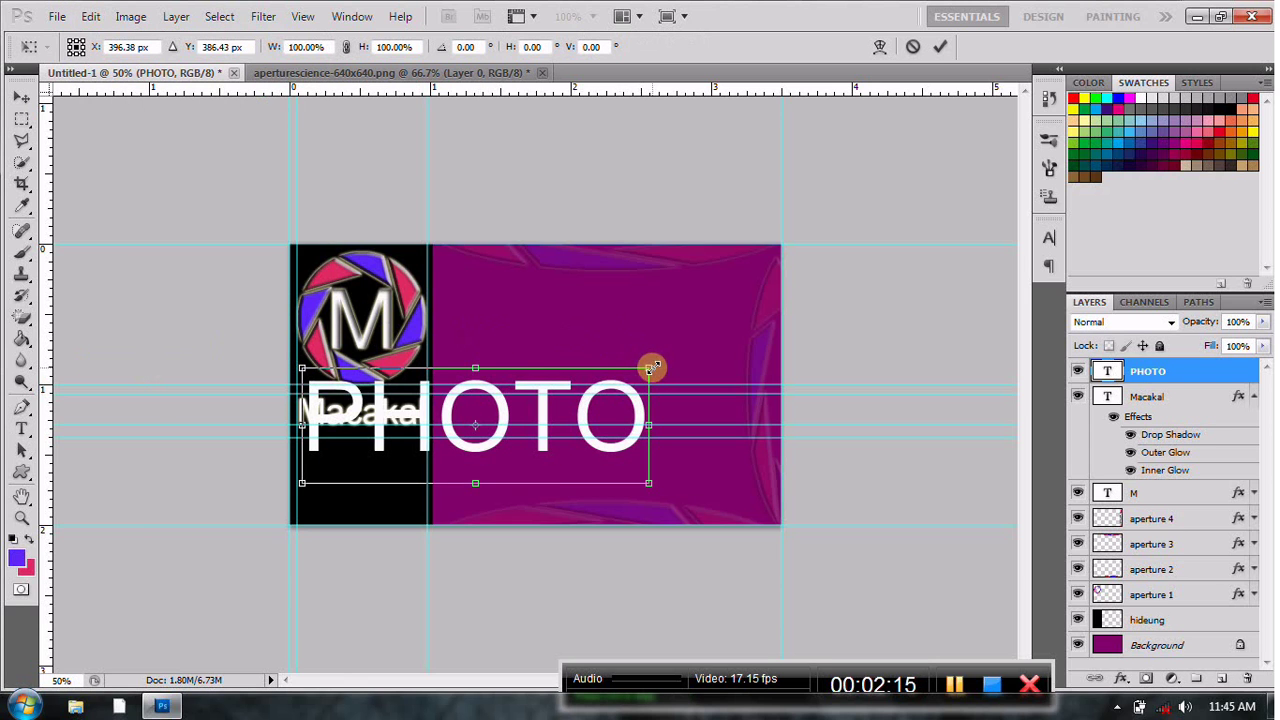
{"action": "mouse_move", "coordinate": [648, 368]}
{"action": "left_mouse_down"}
{"action": "mouse_move", "coordinate": [514, 434]}
{"action": "mouse_move", "coordinate": [429, 442]}
{"action": "left_mouse_up"}
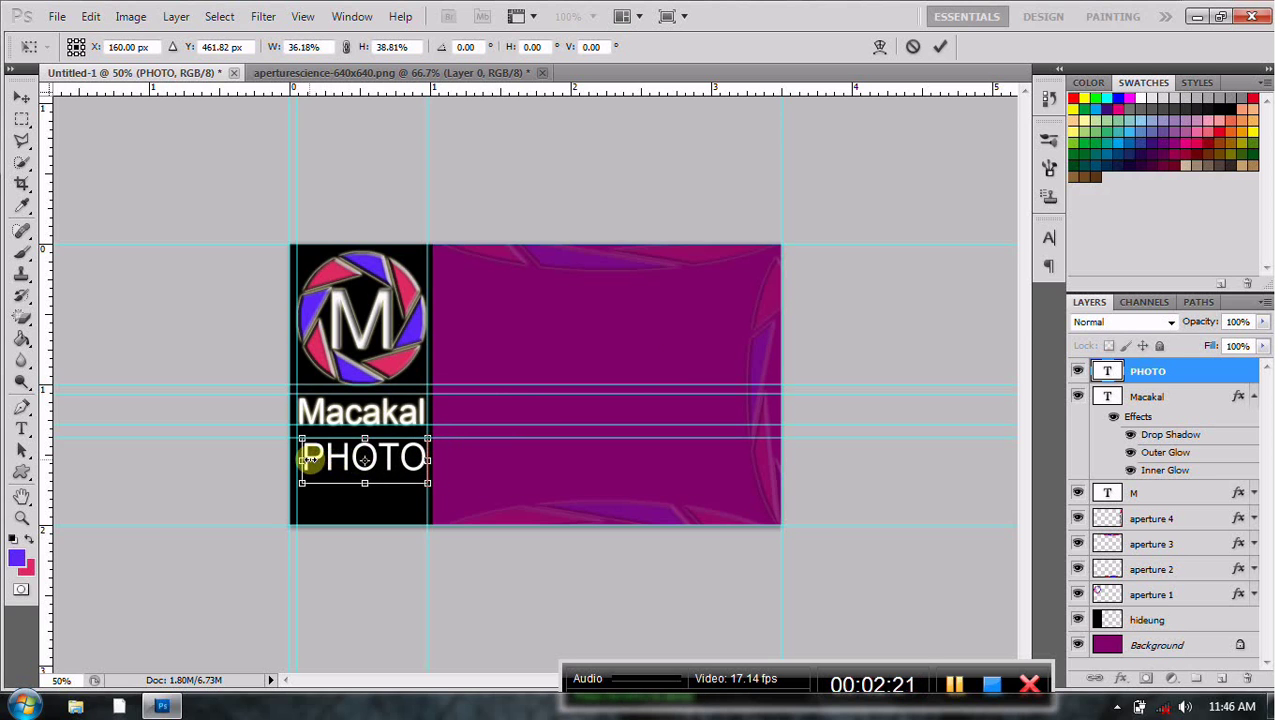
{"action": "left_click_drag", "start_coordinate": [305, 461], "coordinate": [299, 461]}
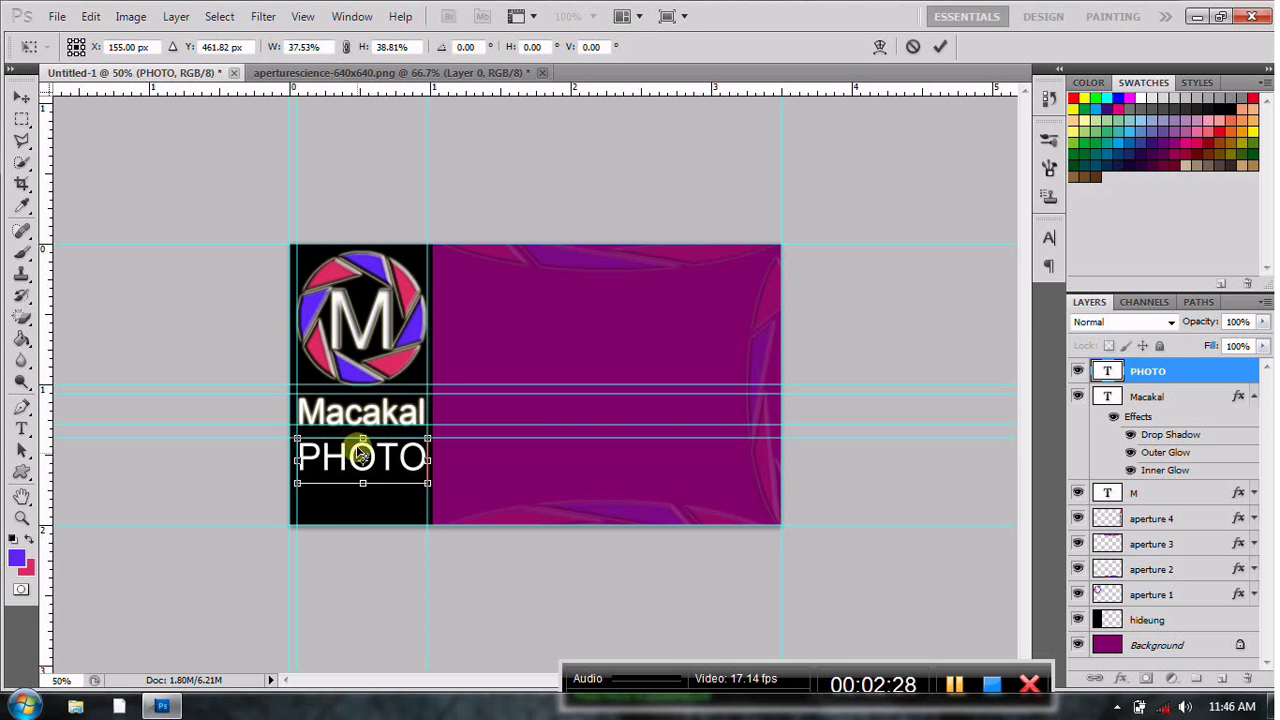
{"action": "left_click_drag", "start_coordinate": [362, 483], "coordinate": [362, 500]}
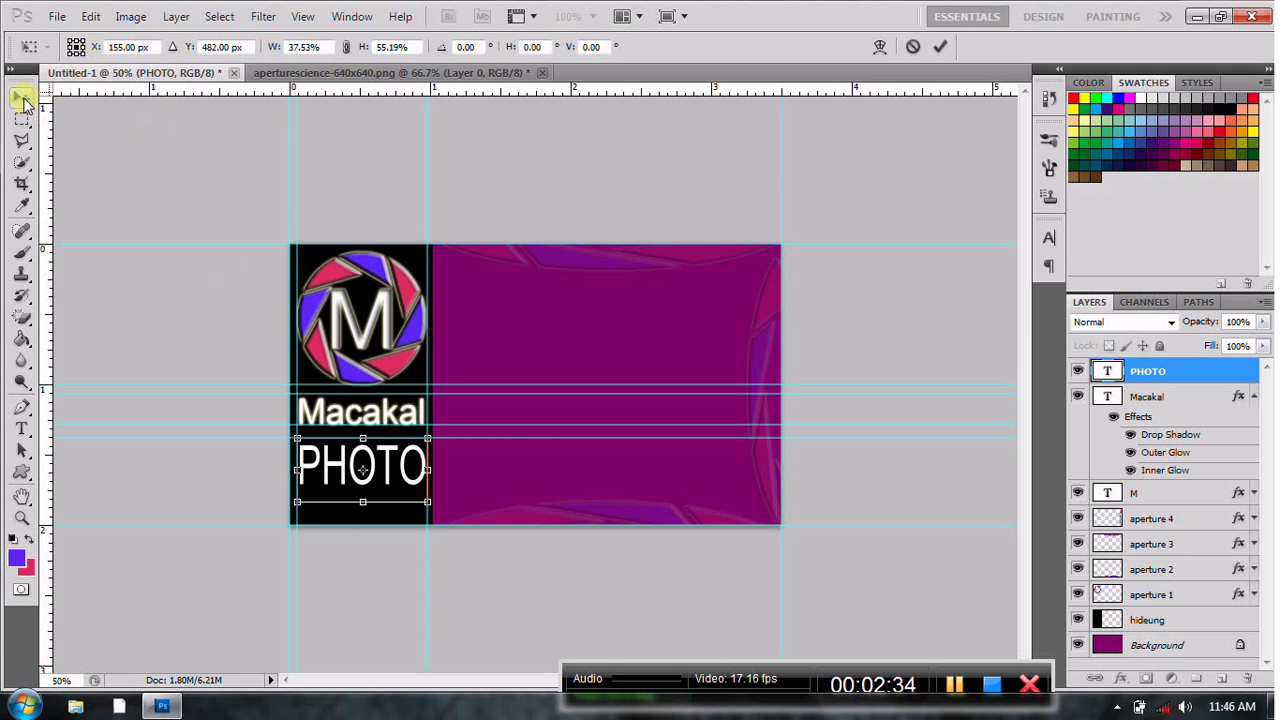
{"action": "left_click", "coordinate": [21, 97]}
{"action": "left_click", "coordinate": [532, 283]}
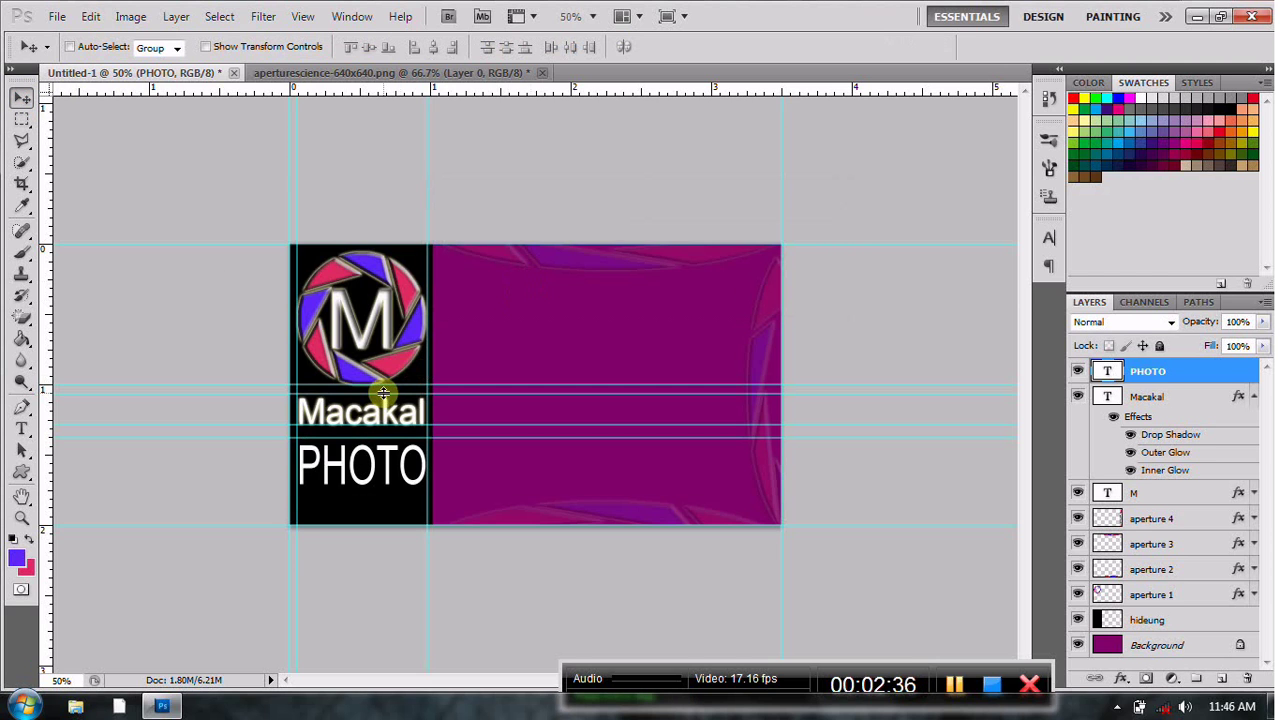
{"action": "key", "text": "Up"}
{"action": "key", "text": "Up"}
{"action": "key", "text": "Up"}
{"action": "key", "text": "Up"}
{"action": "key", "text": "Up"}
{"action": "key", "text": "Up"}
{"action": "key", "text": "Up"}
{"action": "key", "text": "Up"}
{"action": "key", "text": "Up"}
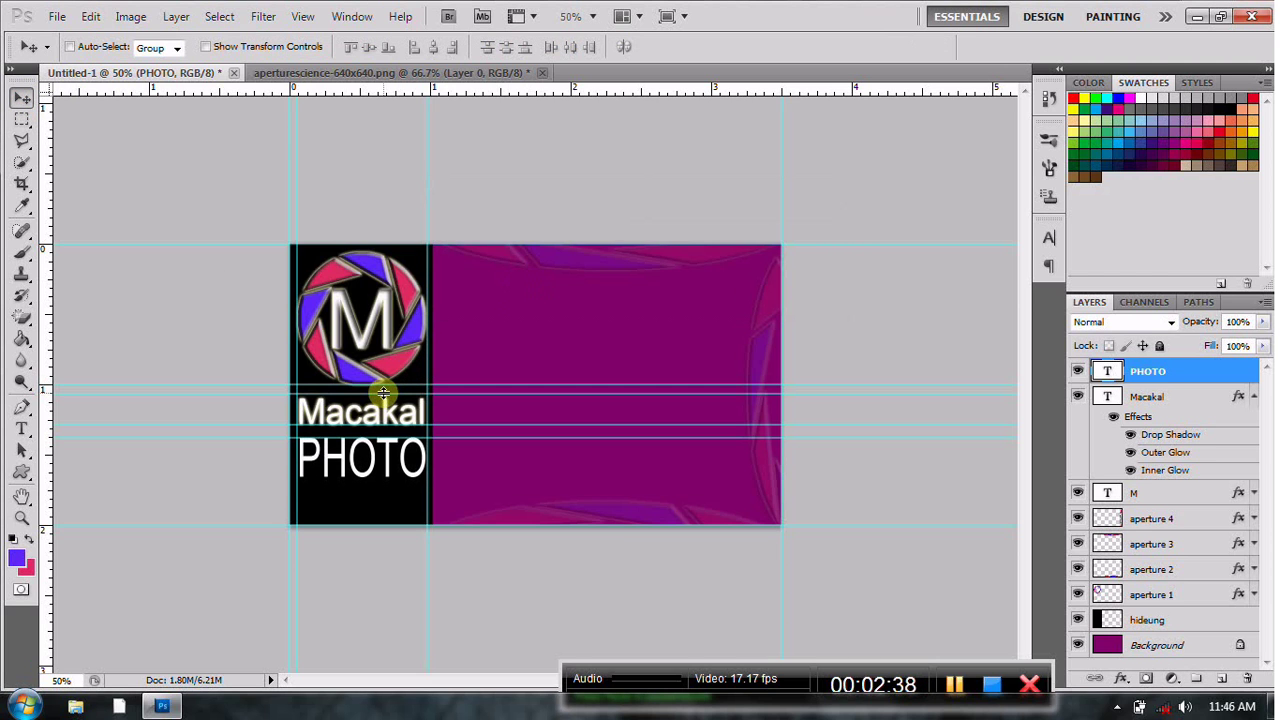
{"action": "key", "text": "Up"}
{"action": "key", "text": "Up"}
{"action": "key", "text": "Up"}
{"action": "key", "text": "Up"}
{"action": "key", "text": "Up"}
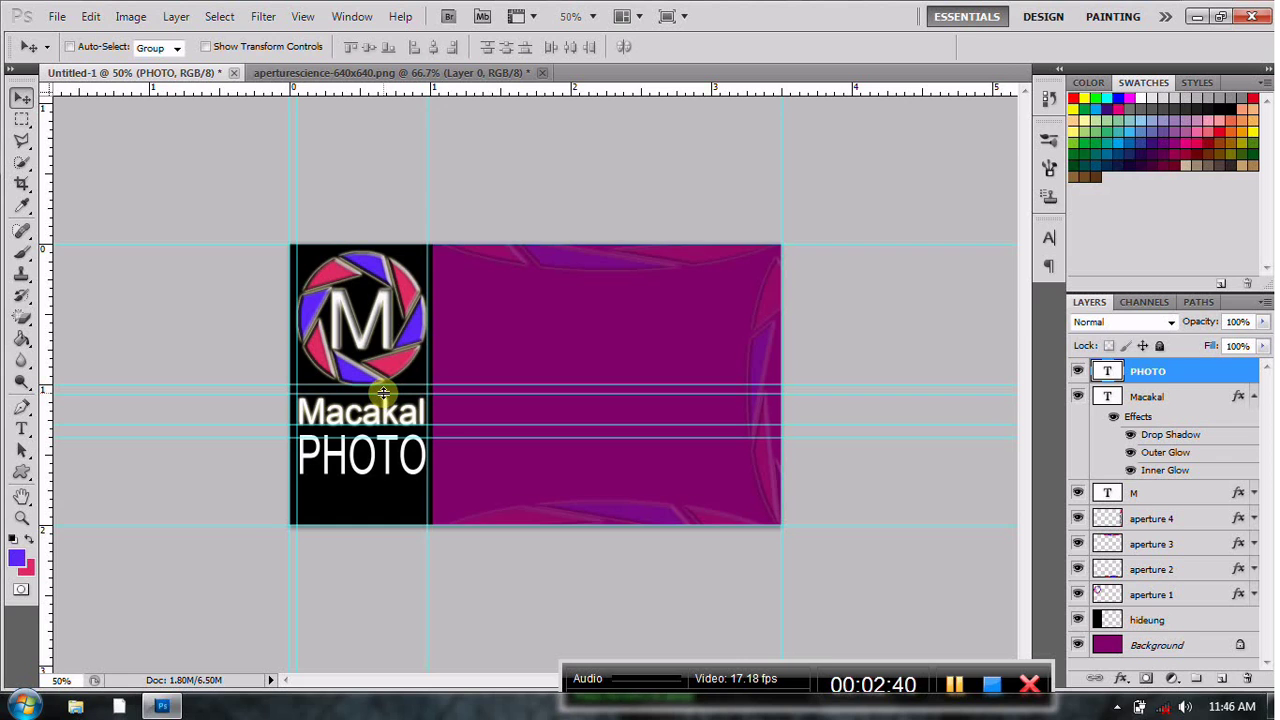
{"action": "key", "text": "Up"}
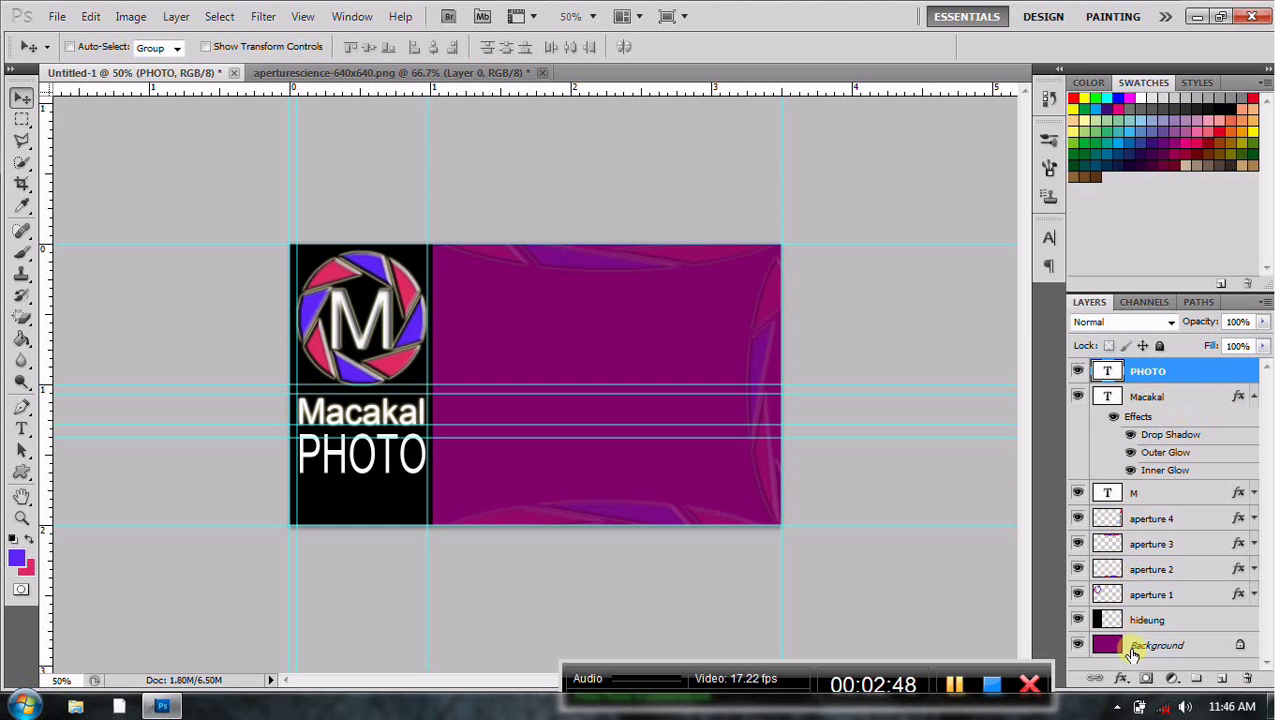
- Give PHOTO Drop Shadow, Outer Glow and Inner Glow, then collapse both layers' effects lists
{"action": "left_click", "coordinate": [1124, 680]}
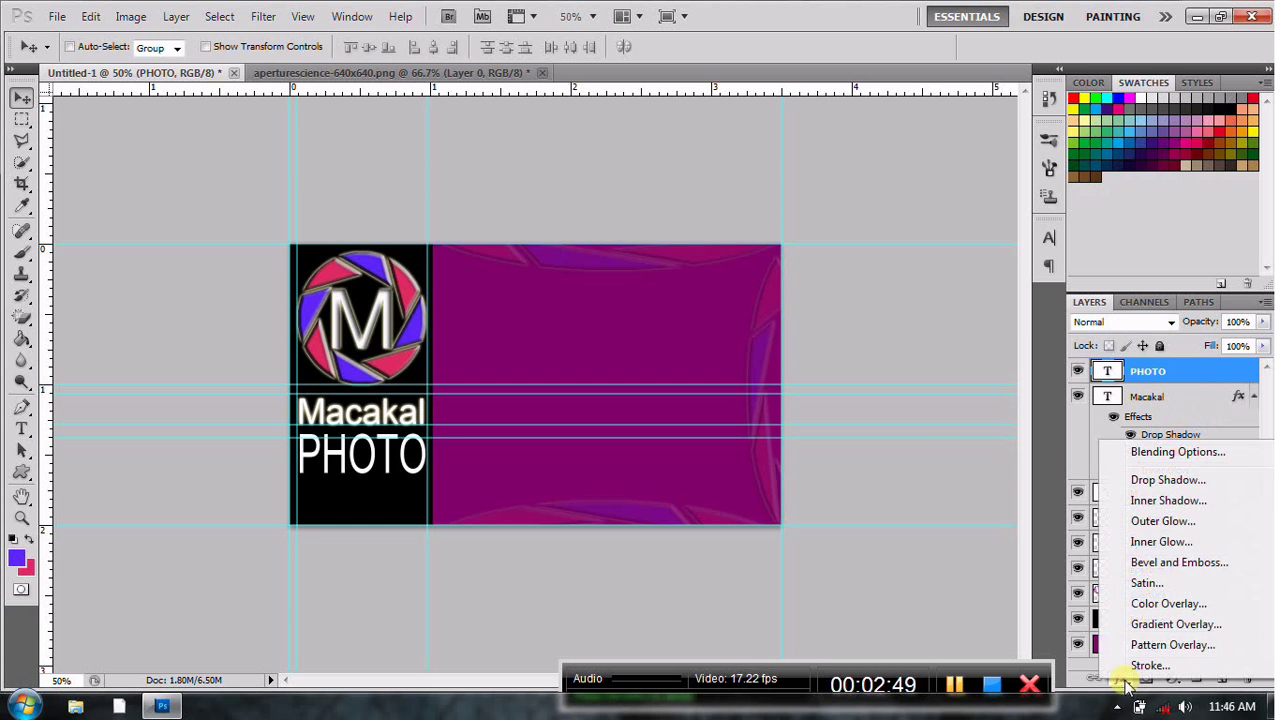
{"action": "left_click", "coordinate": [1147, 480]}
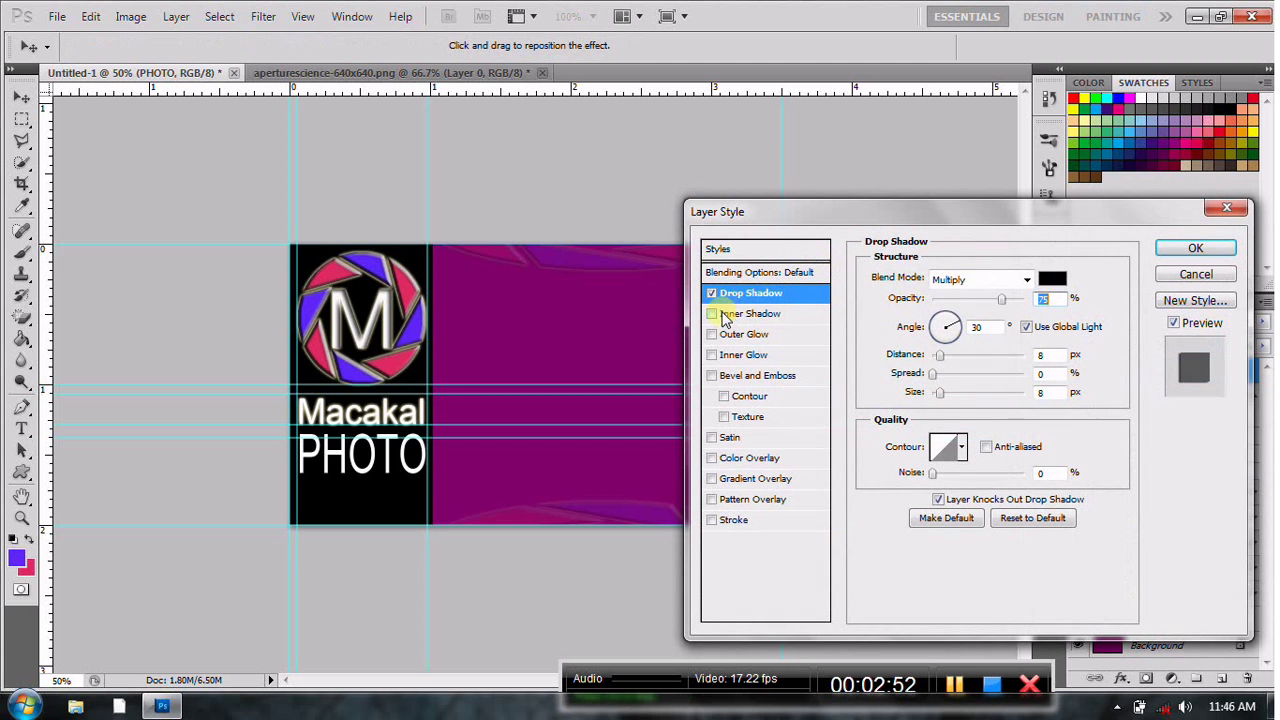
{"action": "left_click", "coordinate": [735, 336]}
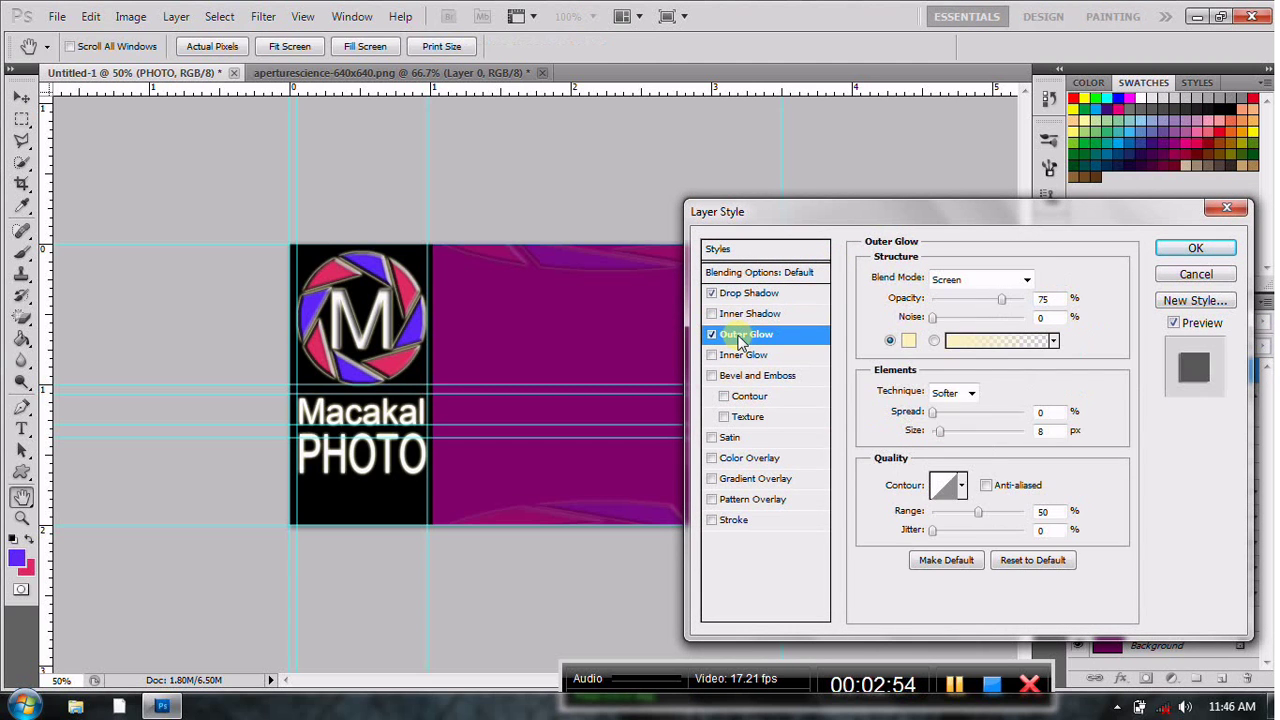
{"action": "left_click", "coordinate": [735, 355]}
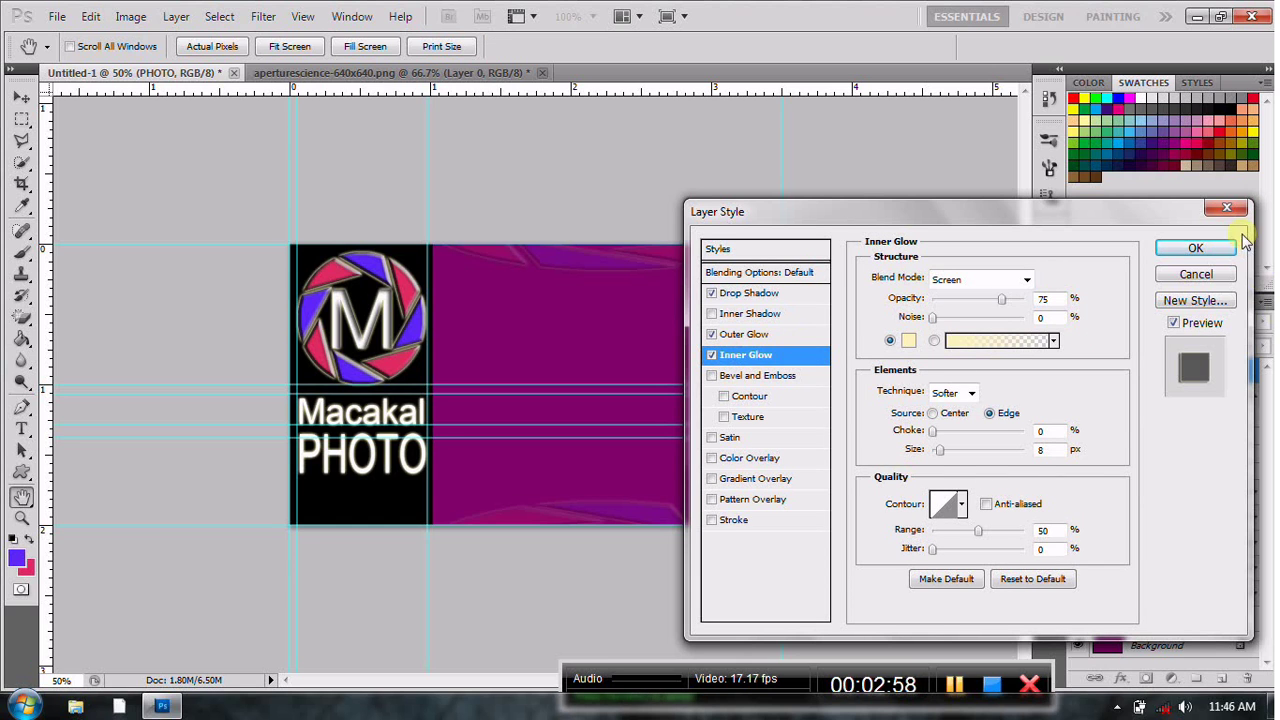
{"action": "left_click", "coordinate": [1200, 248]}
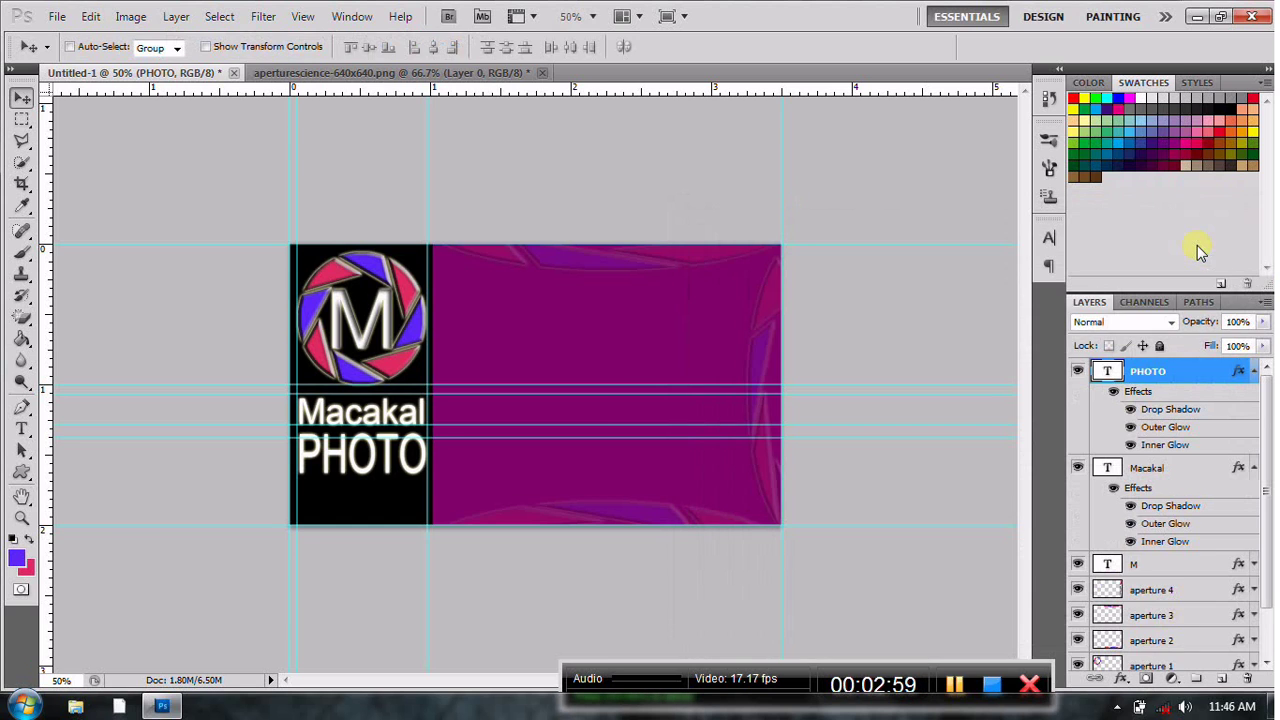
{"action": "left_click", "coordinate": [1256, 373]}
{"action": "left_click", "coordinate": [1255, 397]}
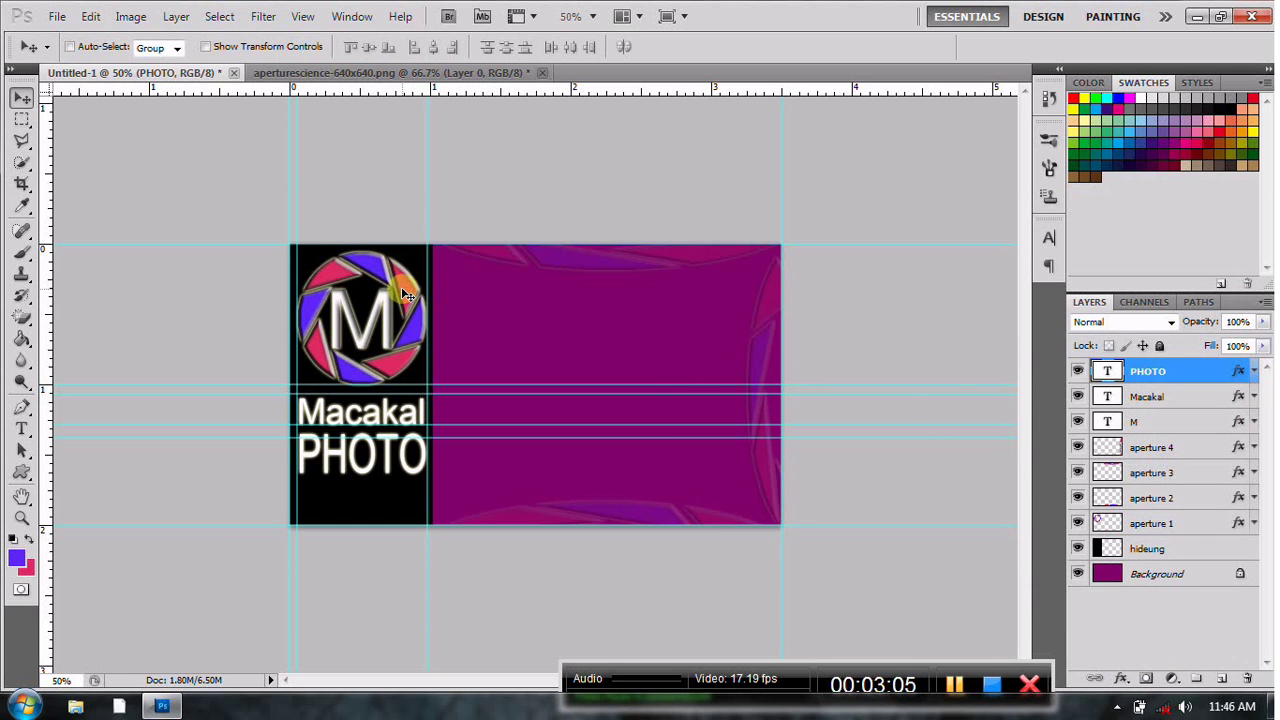
- Place a vertical guide just right of the black panel, where the purple area begins
{"action": "left_click_drag", "start_coordinate": [46, 285], "coordinate": [436, 319]}
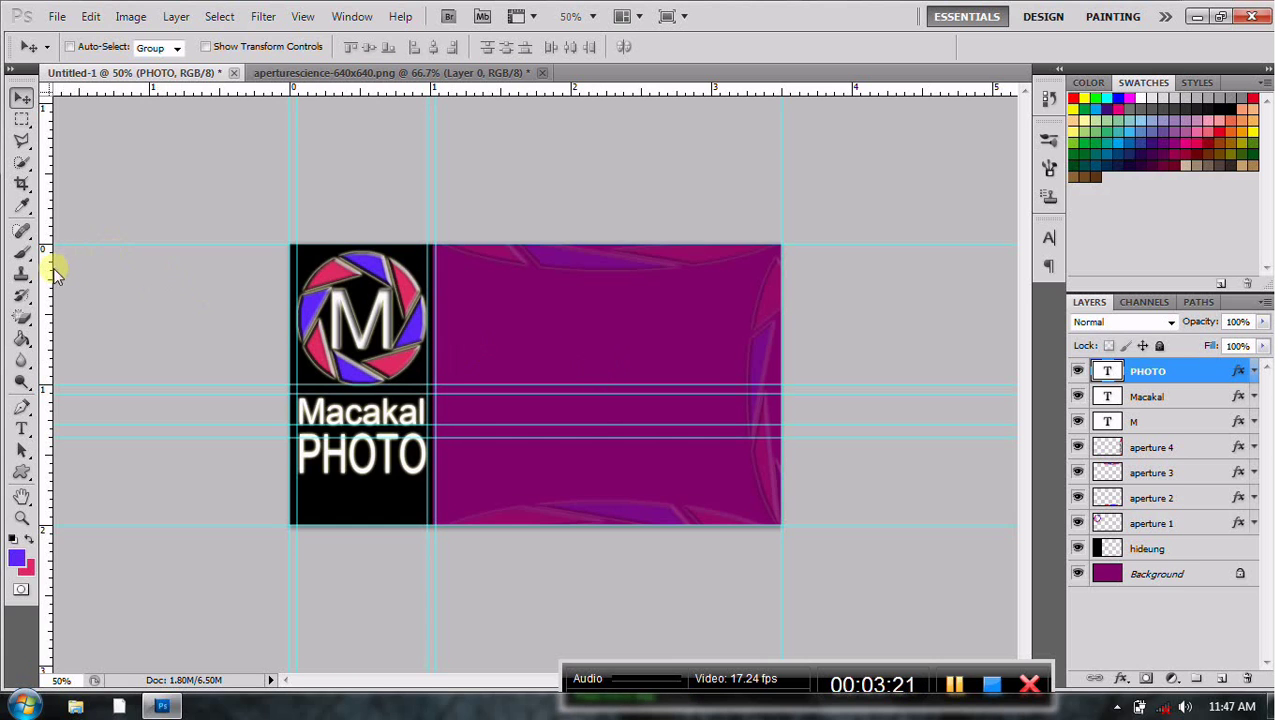
{"action": "left_click_drag", "start_coordinate": [50, 271], "coordinate": [446, 300]}
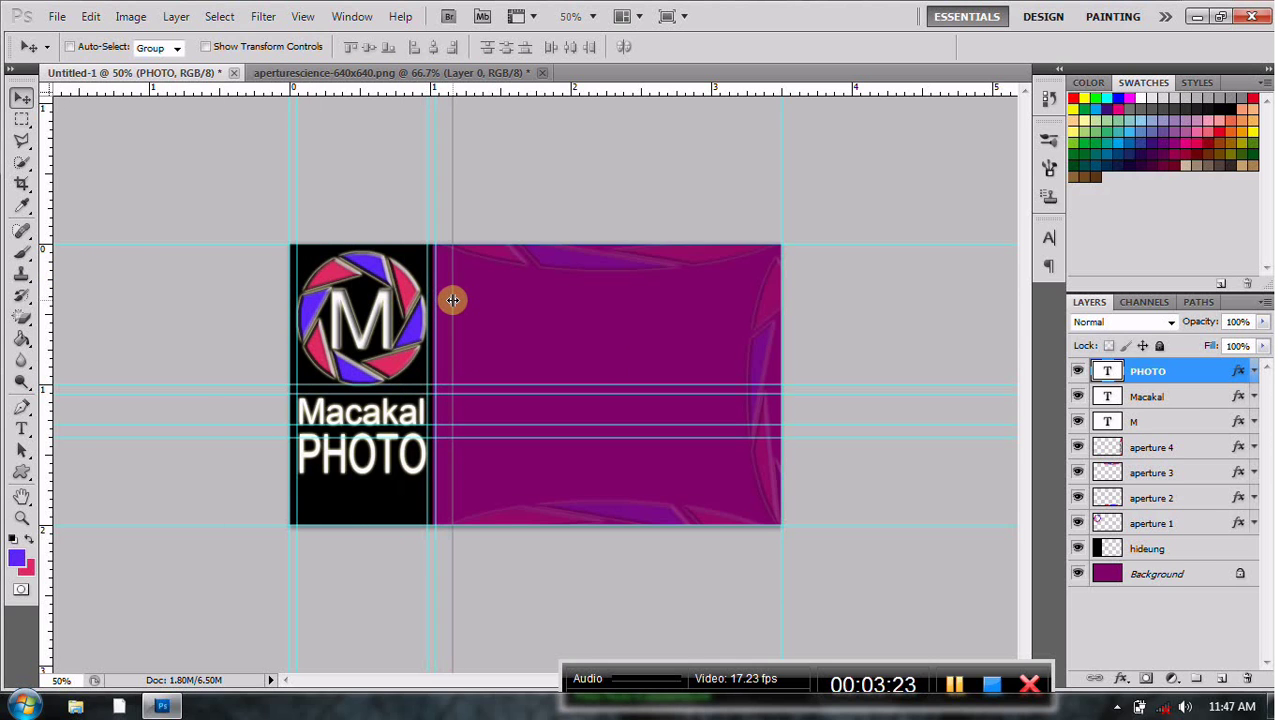
{"action": "left_click_drag", "start_coordinate": [446, 300], "coordinate": [446, 300]}
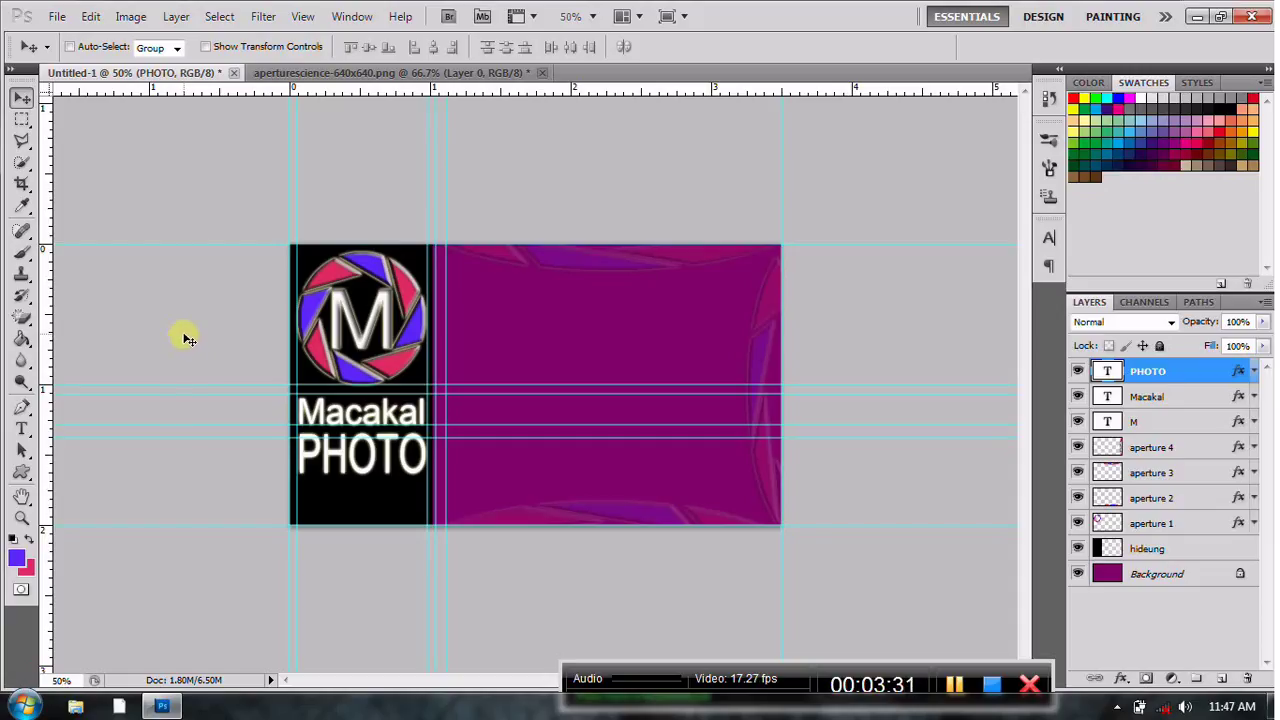
- Open the smile.jpg image from disk
{"action": "left_click", "coordinate": [60, 17]}
{"action": "left_click", "coordinate": [86, 49]}
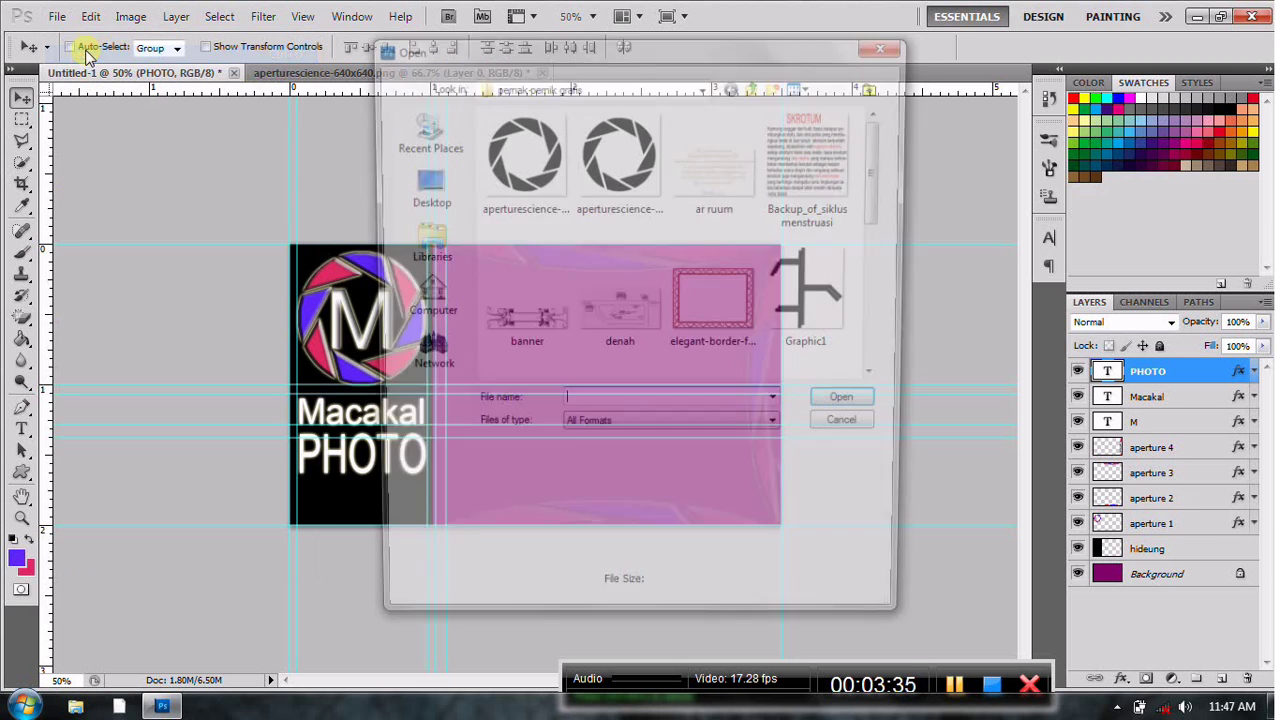
{"action": "left_click_drag", "start_coordinate": [886, 206], "coordinate": [882, 331]}
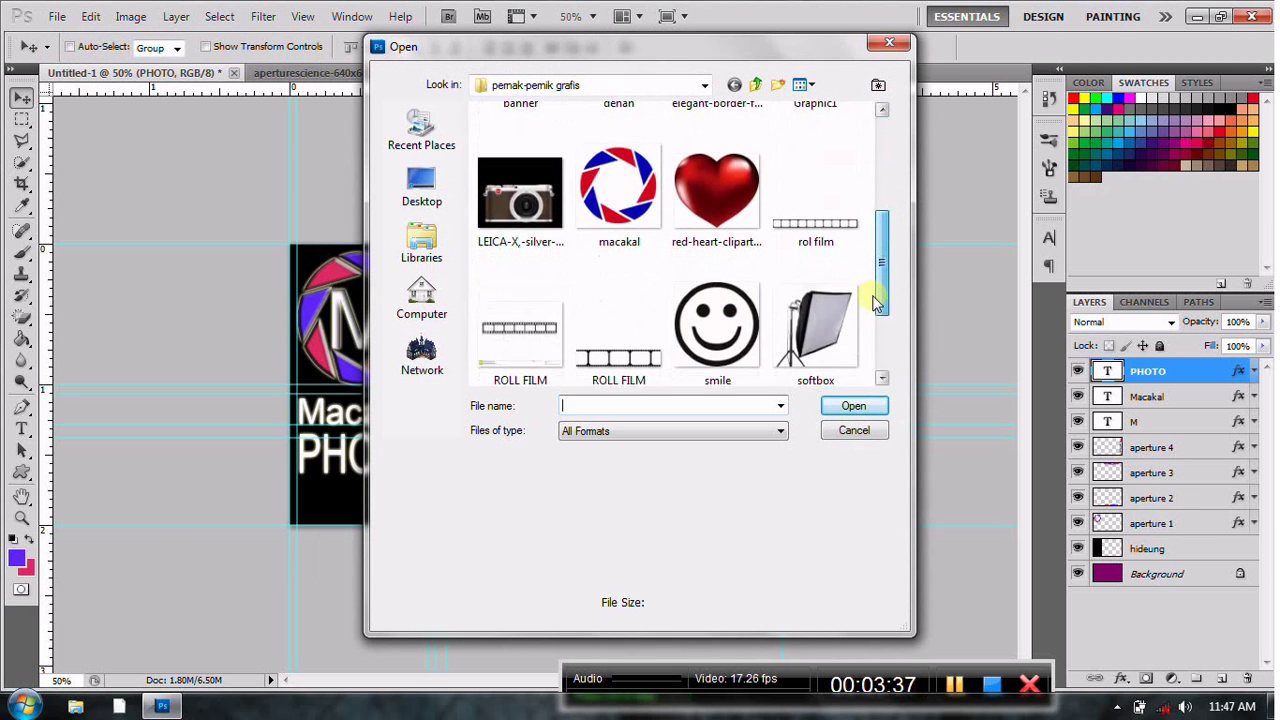
{"action": "left_click", "coordinate": [735, 280]}
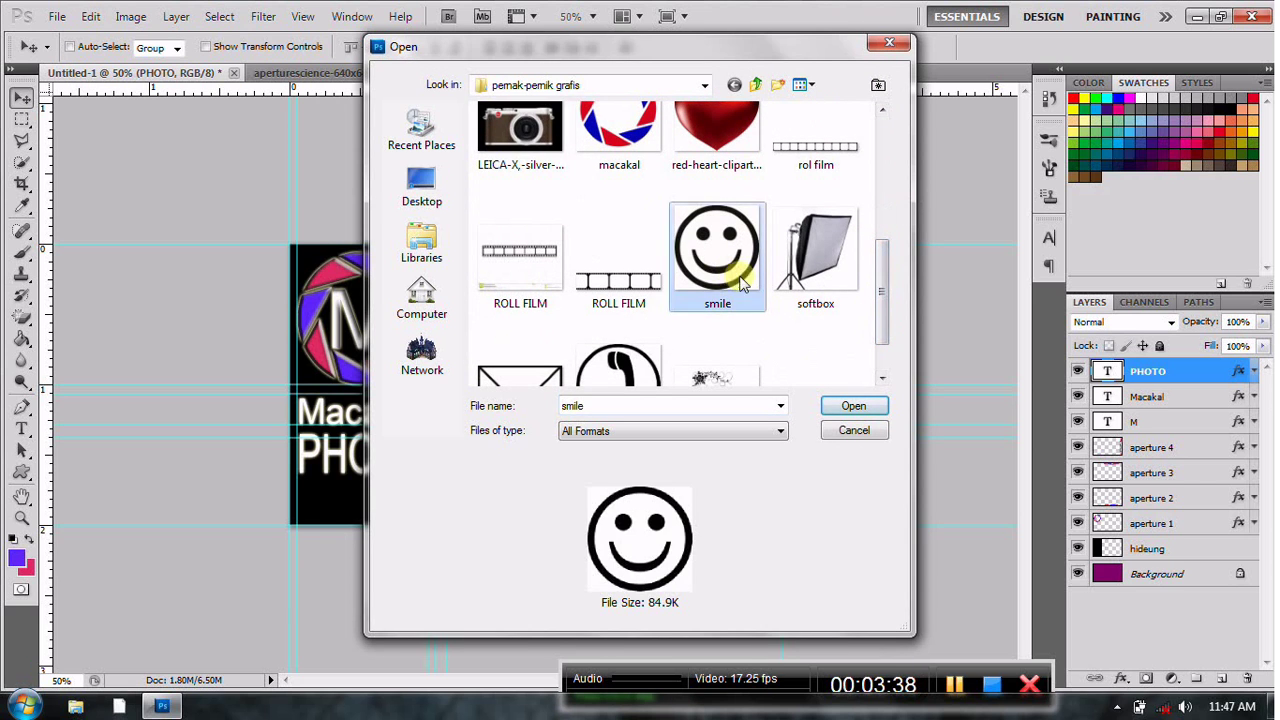
{"action": "left_click", "coordinate": [840, 407]}
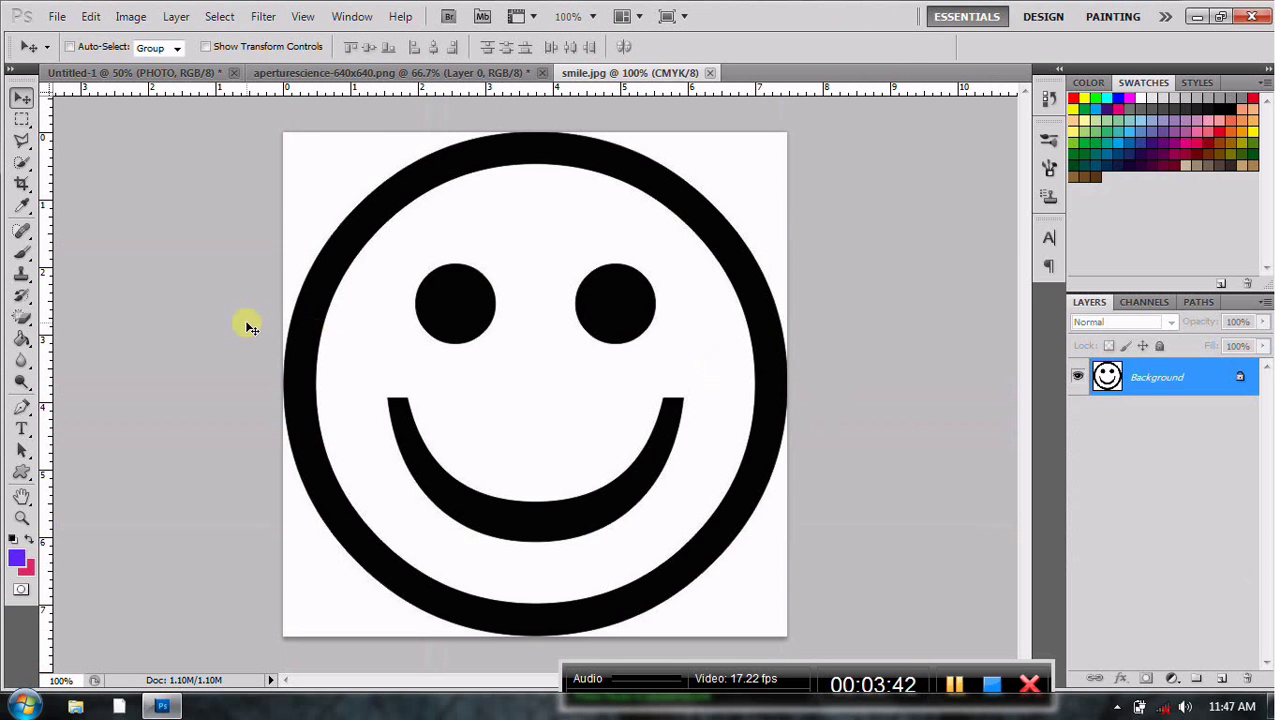
- Magic-erase the smiley's white interior and four white corners to transparency
{"action": "left_click", "coordinate": [21, 318]}
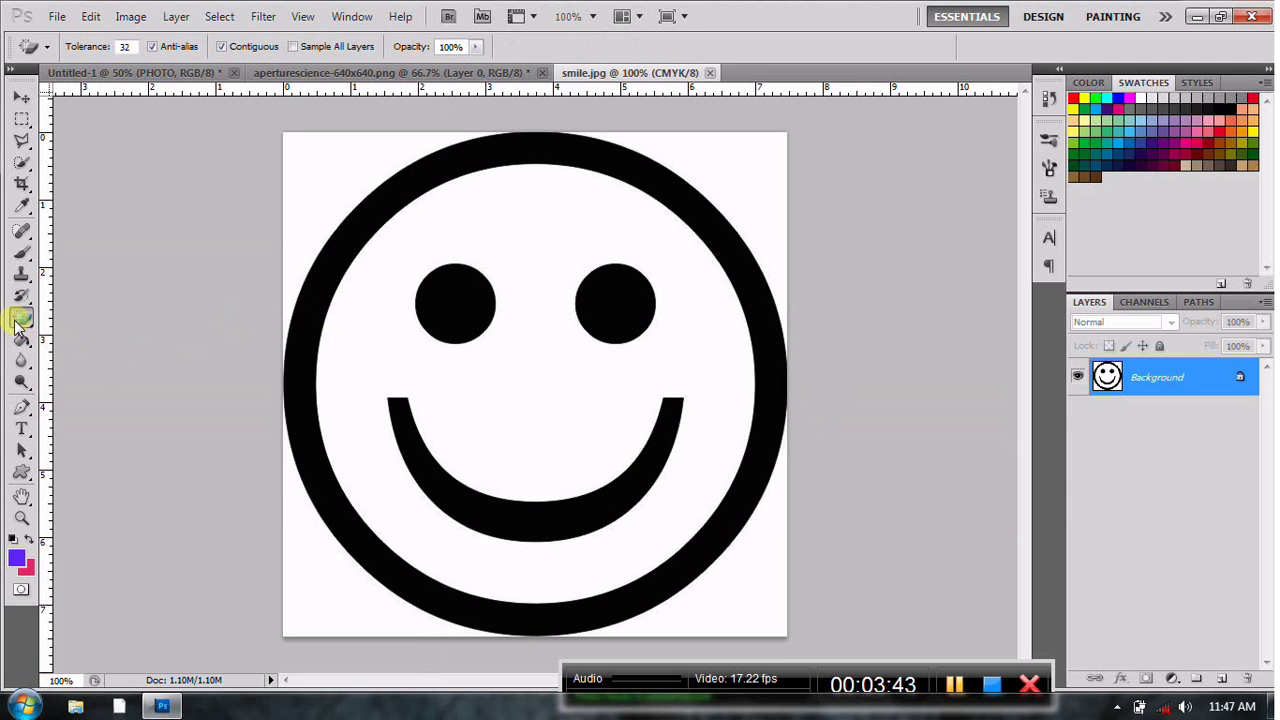
{"action": "left_click", "coordinate": [558, 385]}
{"action": "left_click", "coordinate": [310, 178]}
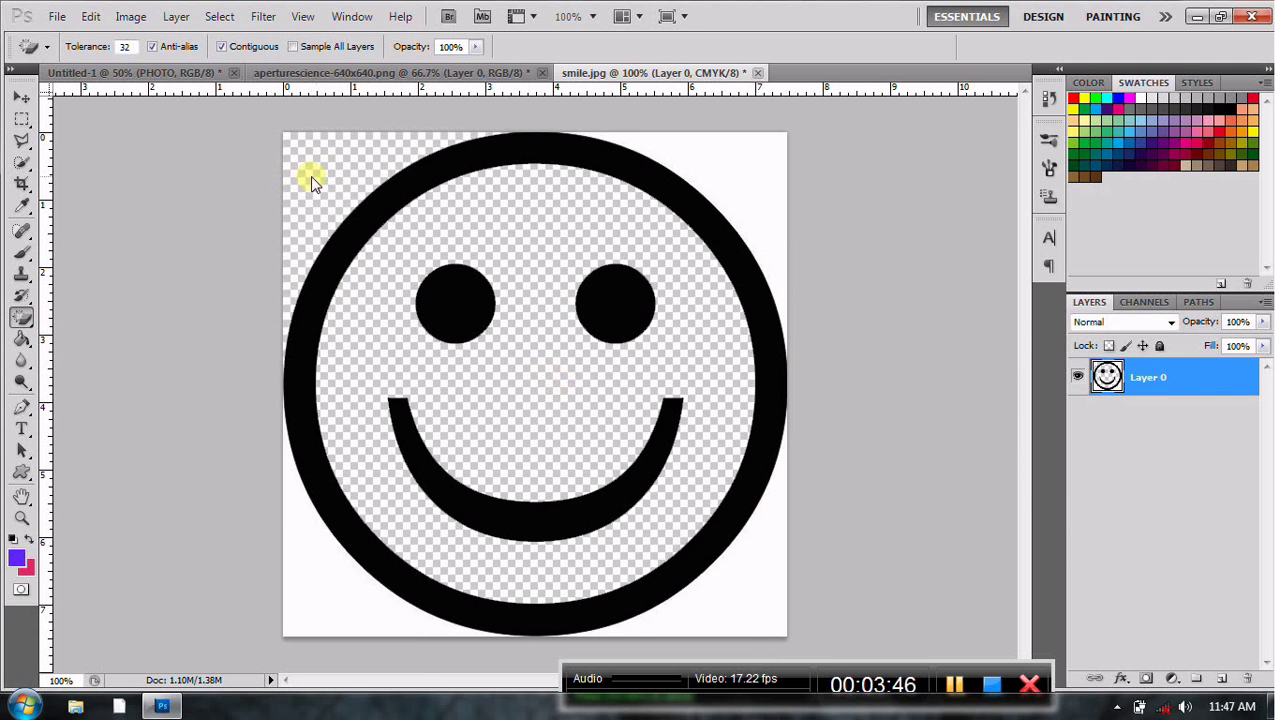
{"action": "left_click", "coordinate": [735, 176]}
{"action": "left_click", "coordinate": [739, 595]}
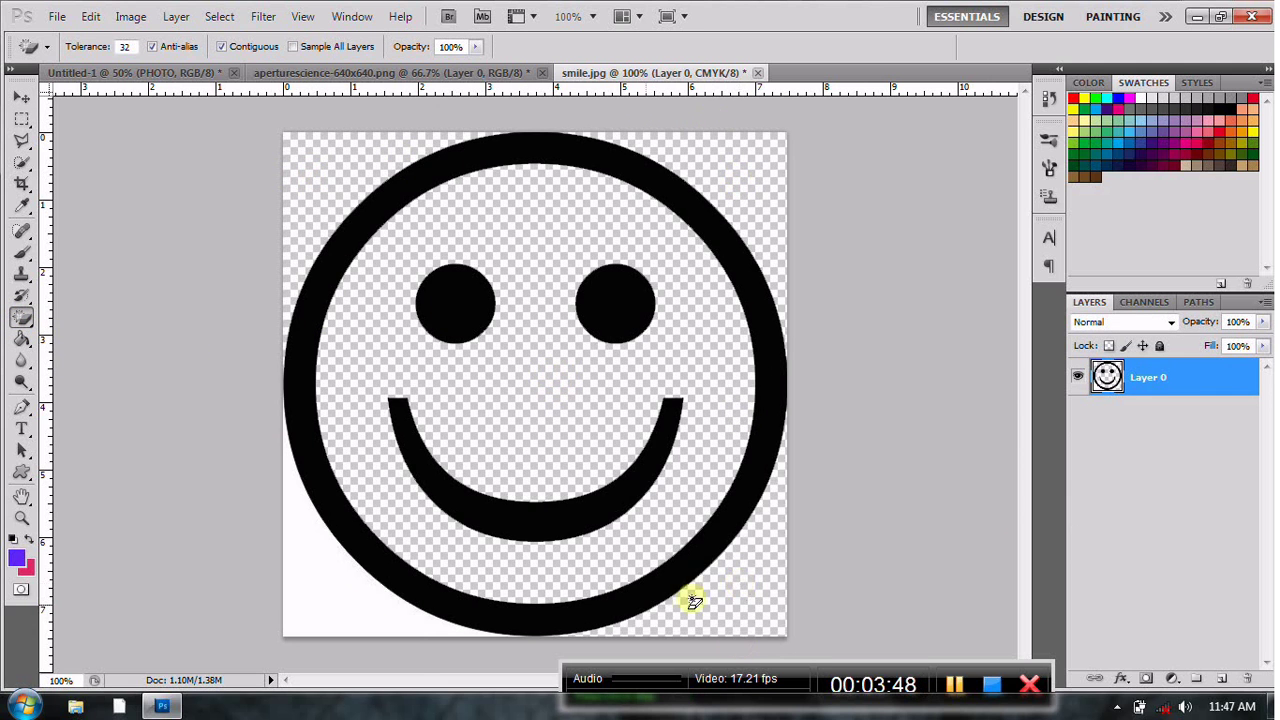
{"action": "left_click", "coordinate": [314, 592]}
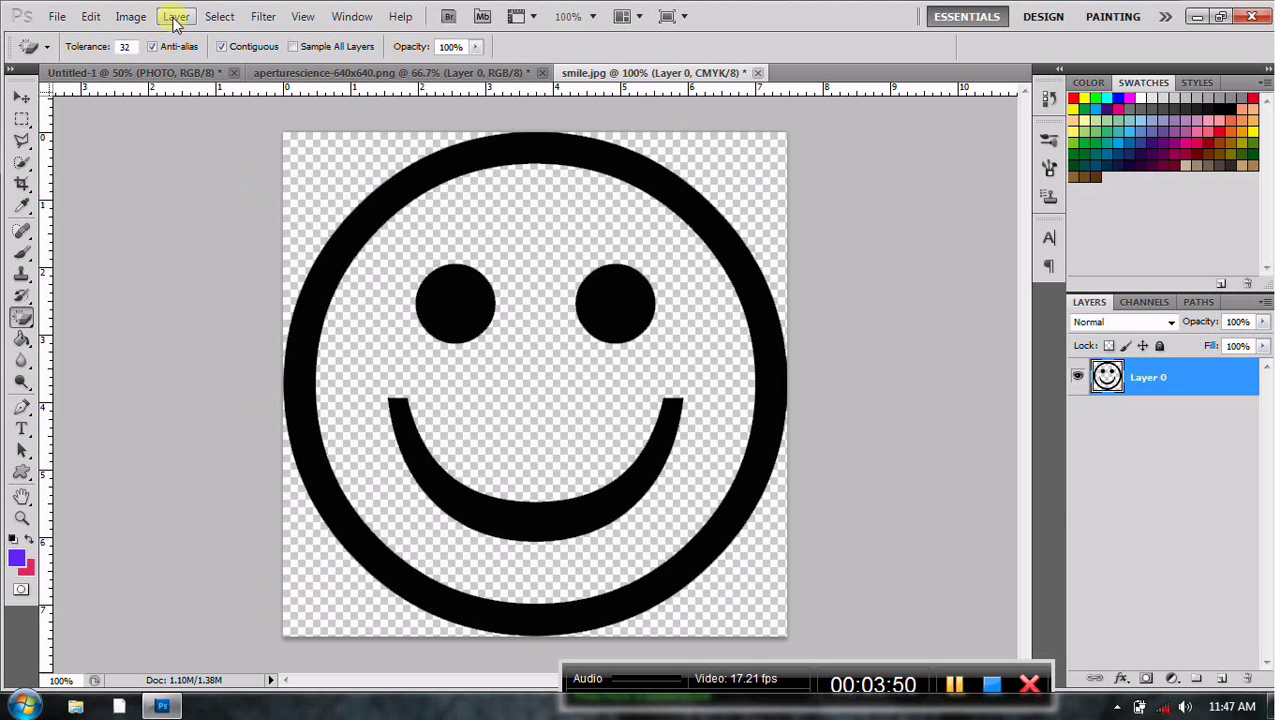
- Select the entire smiley canvas and copy it
{"action": "left_click", "coordinate": [218, 17]}
{"action": "left_click", "coordinate": [224, 36]}
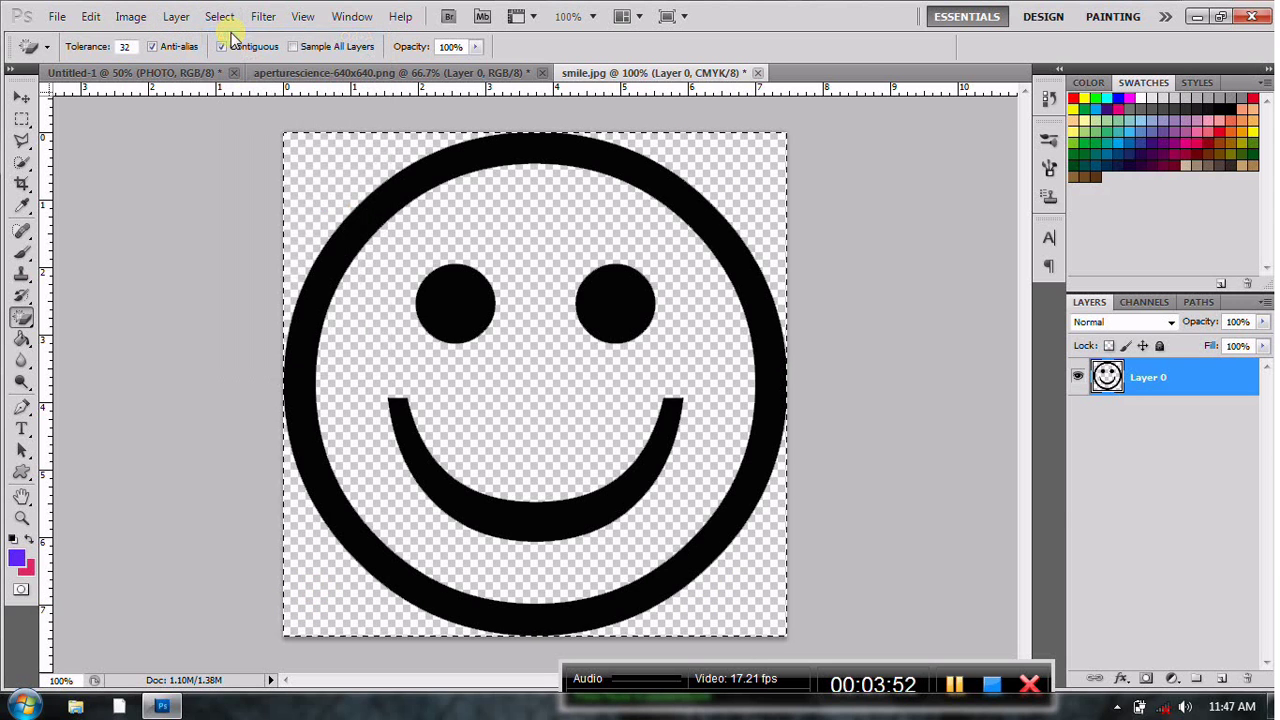
{"action": "left_click", "coordinate": [91, 17]}
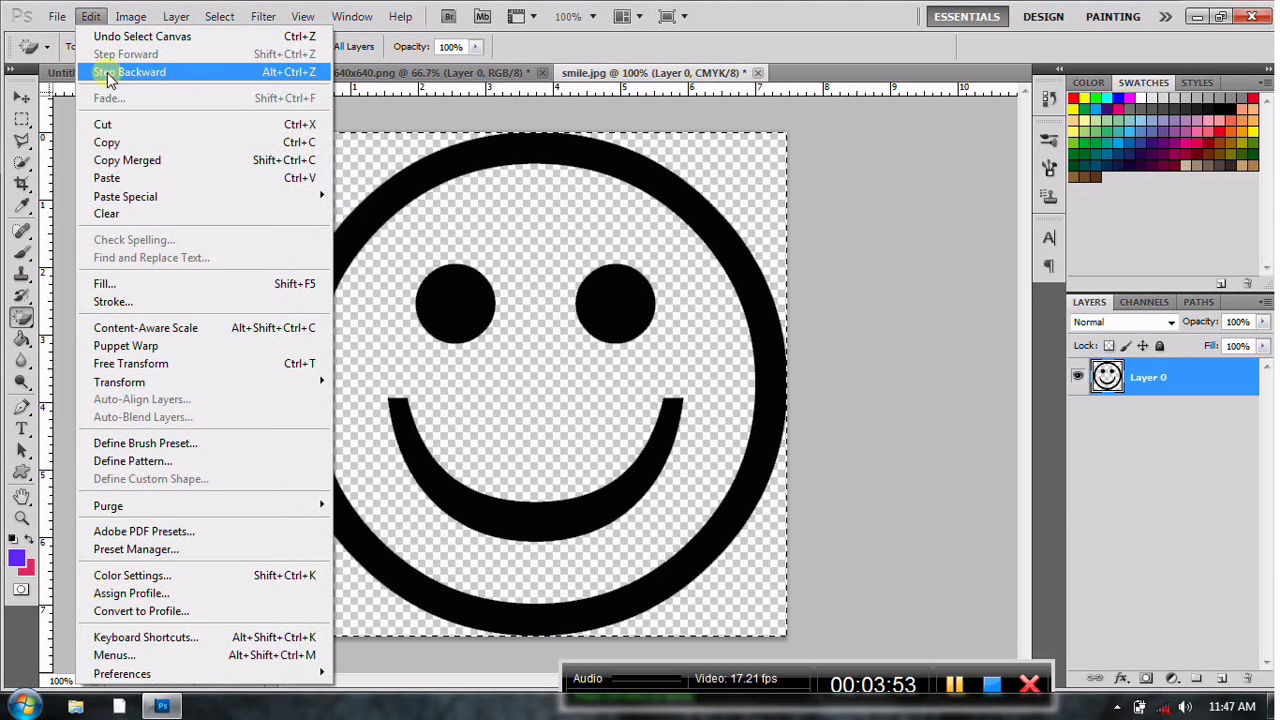
{"action": "left_click", "coordinate": [142, 137]}
- Paste the smiley onto the card, shrink it, and place it at the purple panel's top-left
{"action": "left_click", "coordinate": [160, 72]}
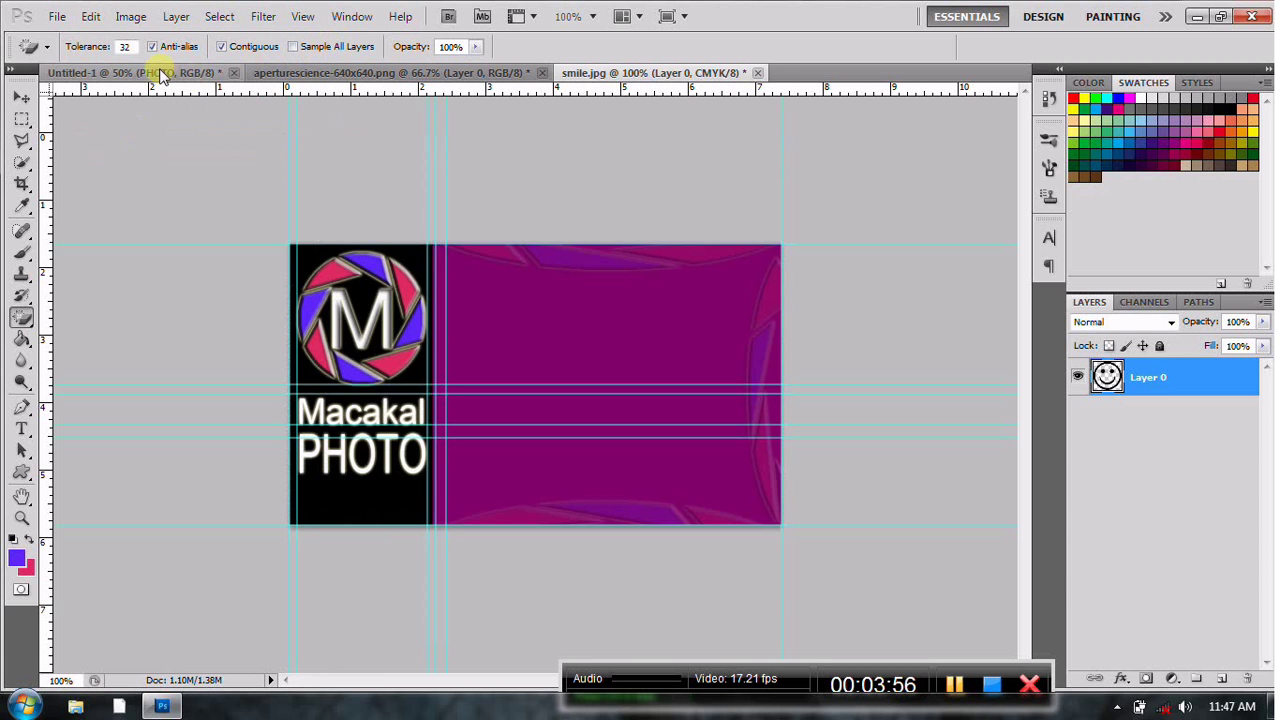
{"action": "left_click", "coordinate": [91, 17]}
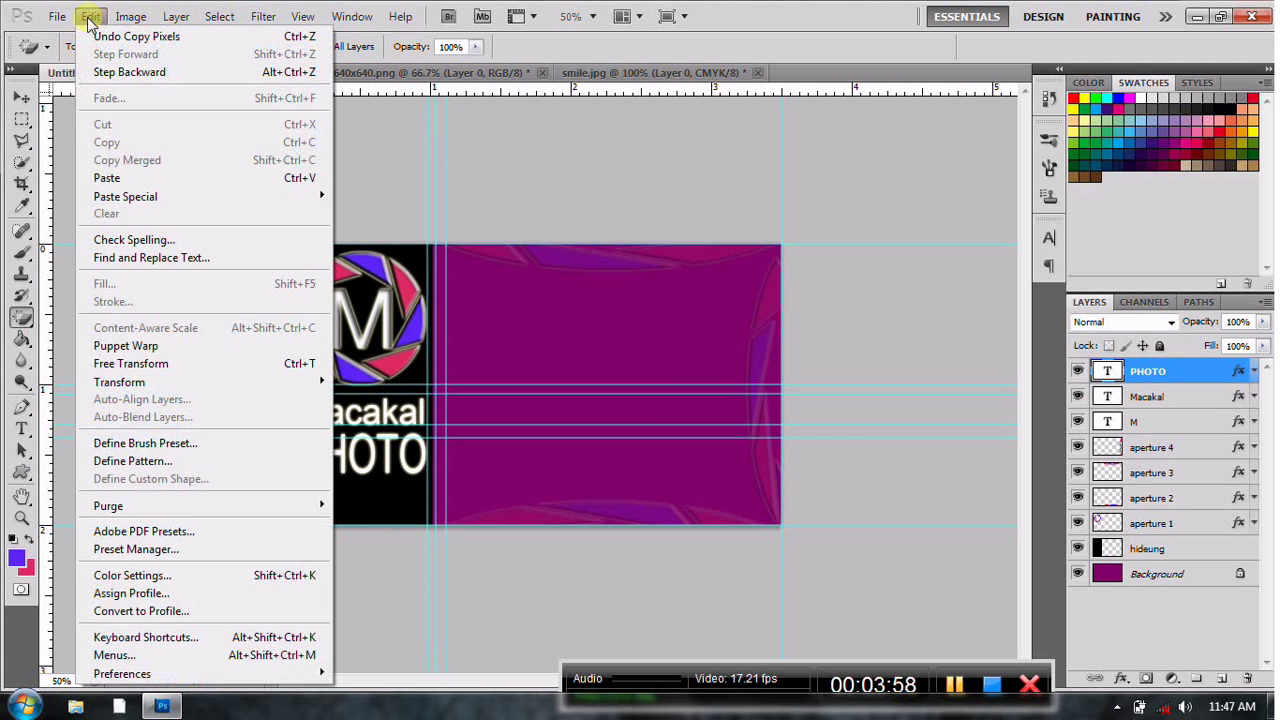
{"action": "left_click", "coordinate": [151, 178]}
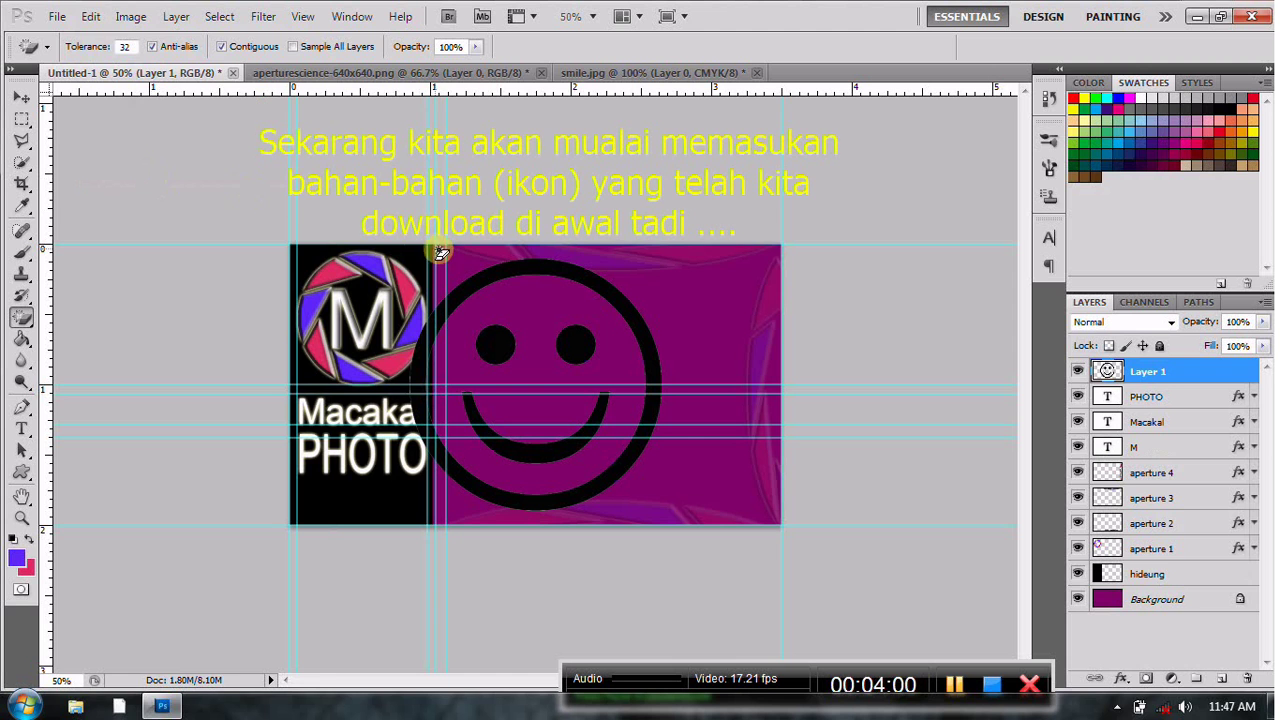
{"action": "left_click", "coordinate": [91, 18]}
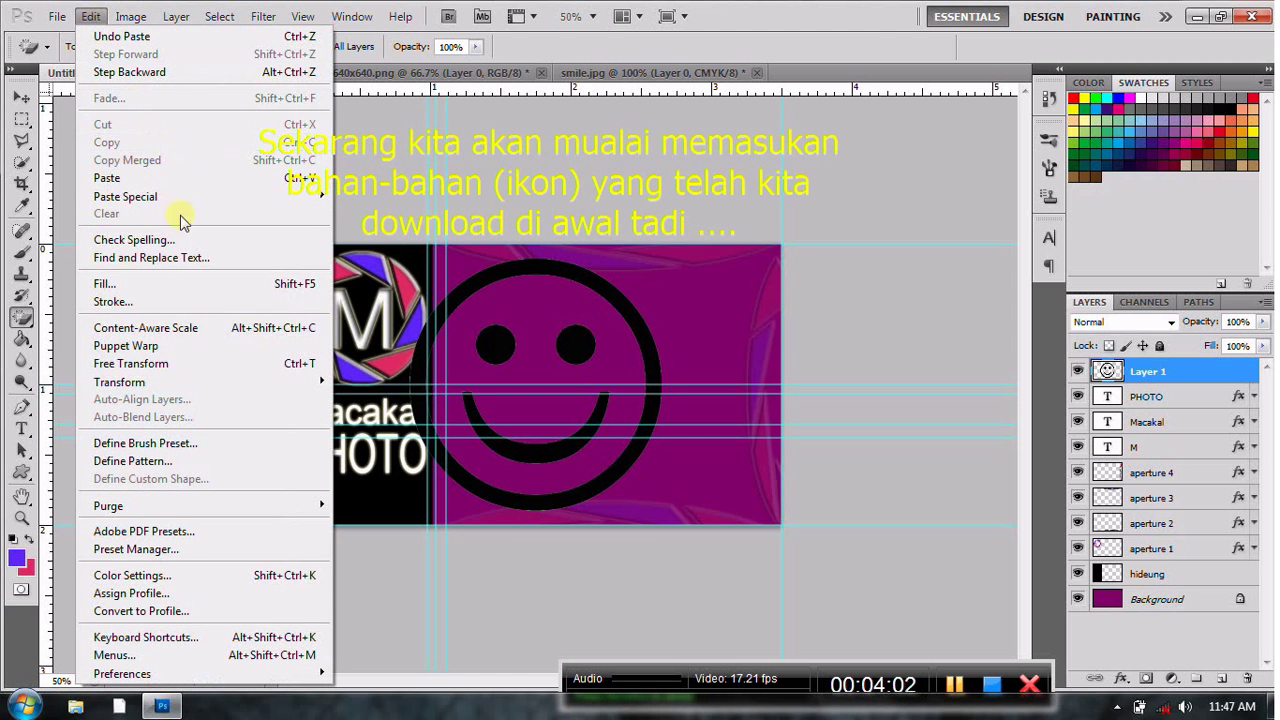
{"action": "left_click", "coordinate": [155, 364]}
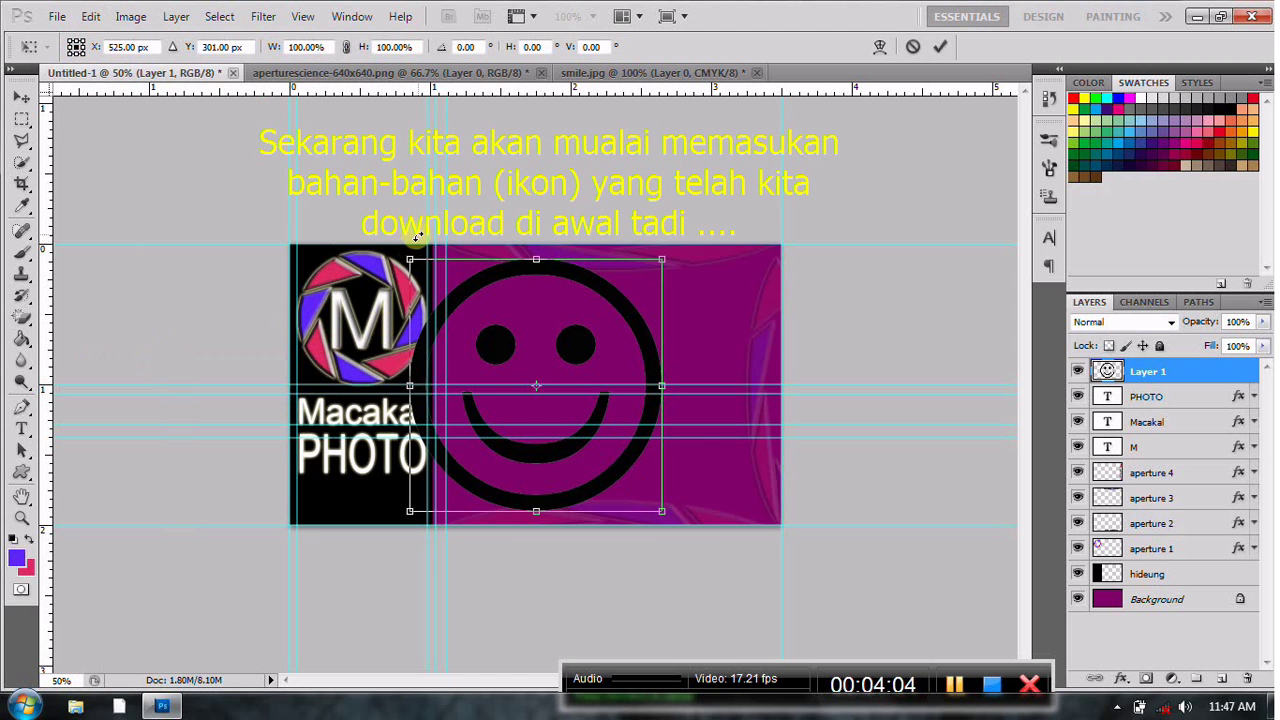
{"action": "mouse_move", "coordinate": [410, 258]}
{"action": "left_mouse_down"}
{"action": "mouse_move", "coordinate": [635, 468]}
{"action": "mouse_move", "coordinate": [474, 313]}
{"action": "left_mouse_up"}
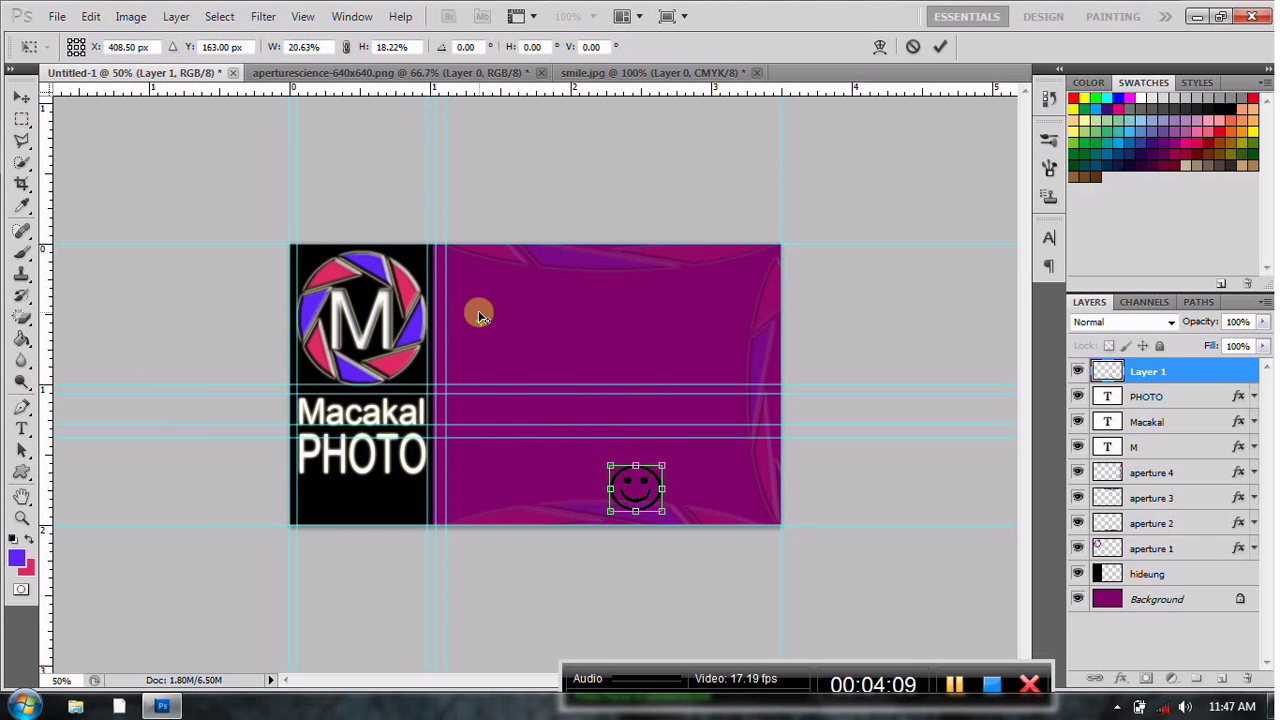
{"action": "mouse_move", "coordinate": [630, 487]}
{"action": "left_mouse_down"}
{"action": "mouse_move", "coordinate": [525, 338]}
{"action": "mouse_move", "coordinate": [481, 319]}
{"action": "mouse_move", "coordinate": [468, 290]}
{"action": "left_mouse_up"}
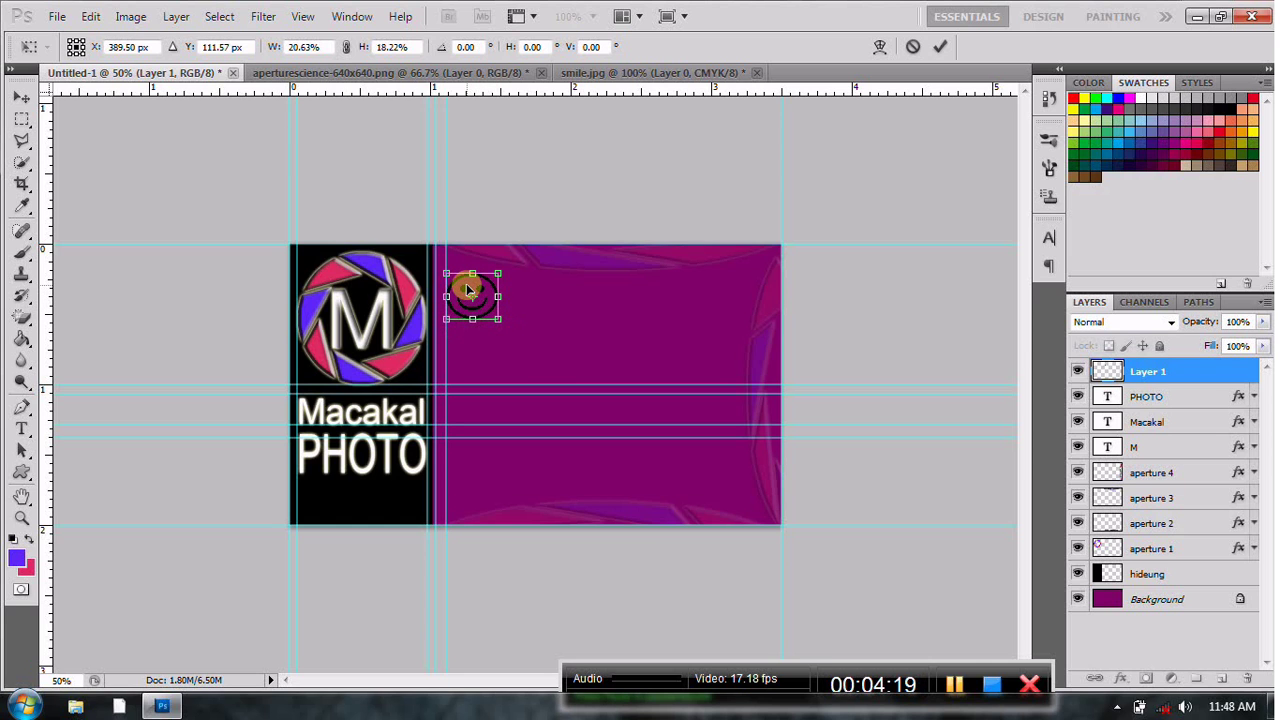
{"action": "key", "text": "Down"}
{"action": "key", "text": "Down"}
{"action": "key", "text": "Down"}
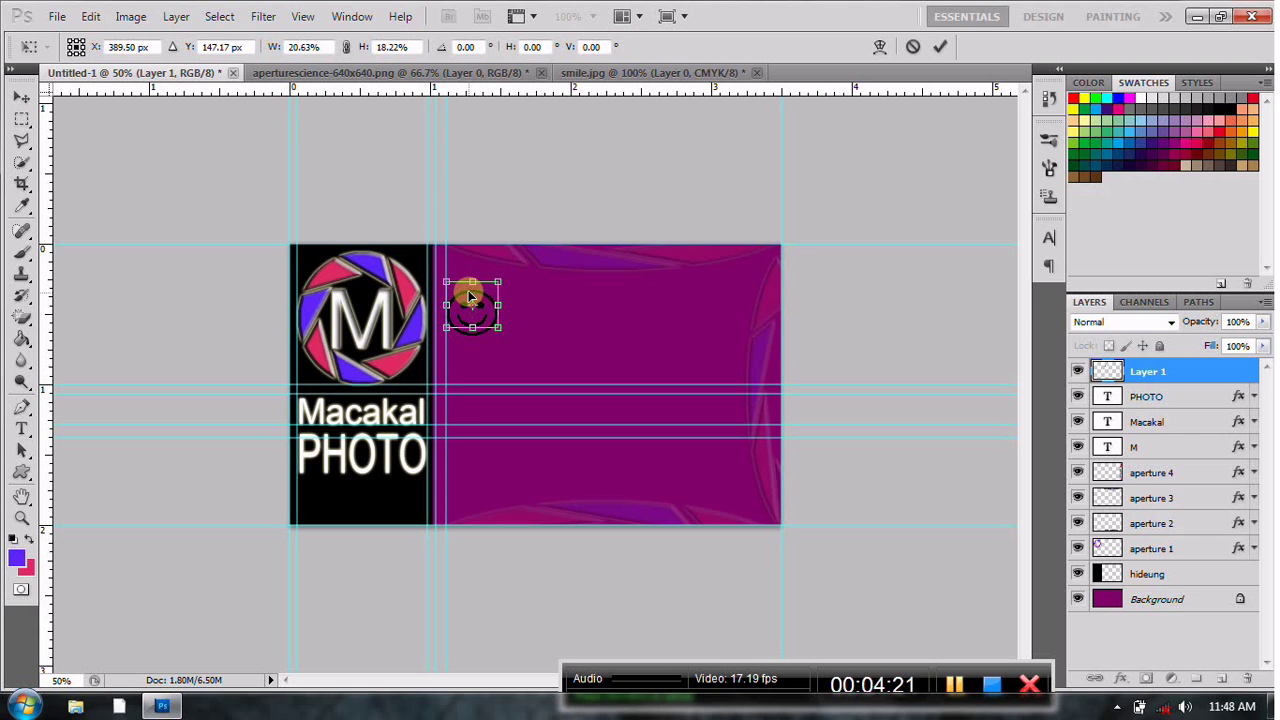
{"action": "key", "text": "ctrl+z"}
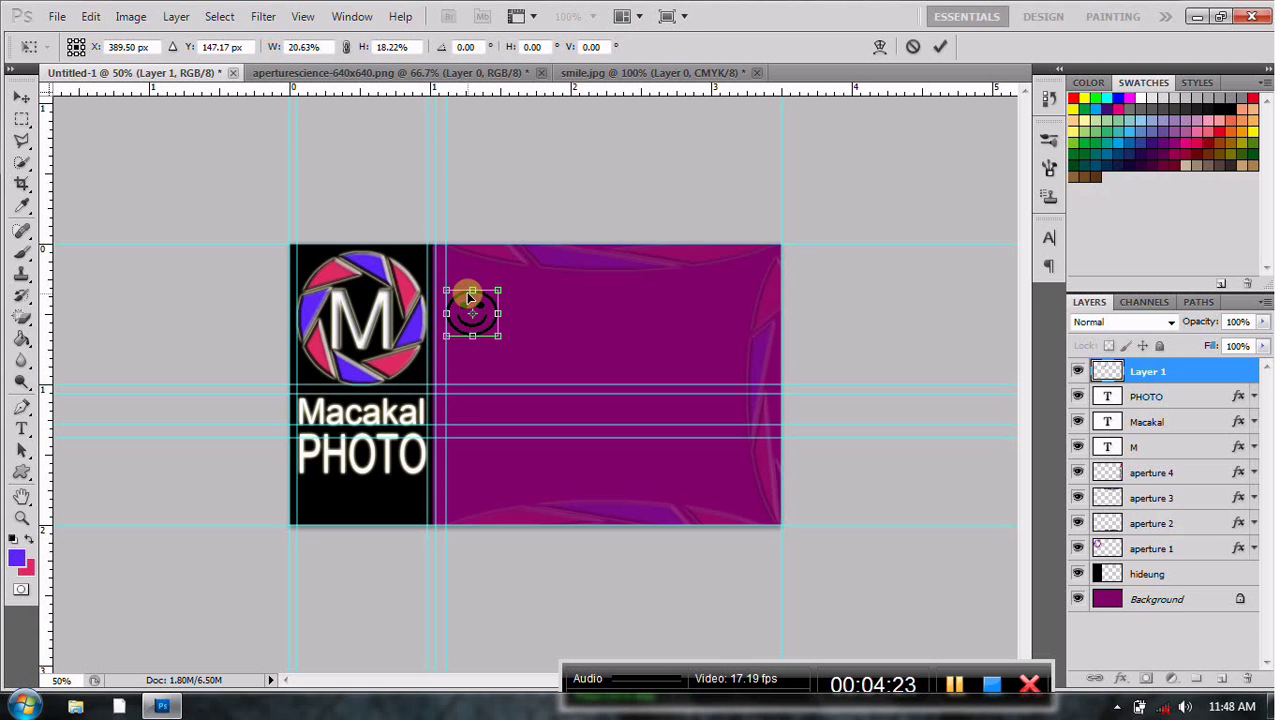
{"action": "left_click", "coordinate": [21, 97]}
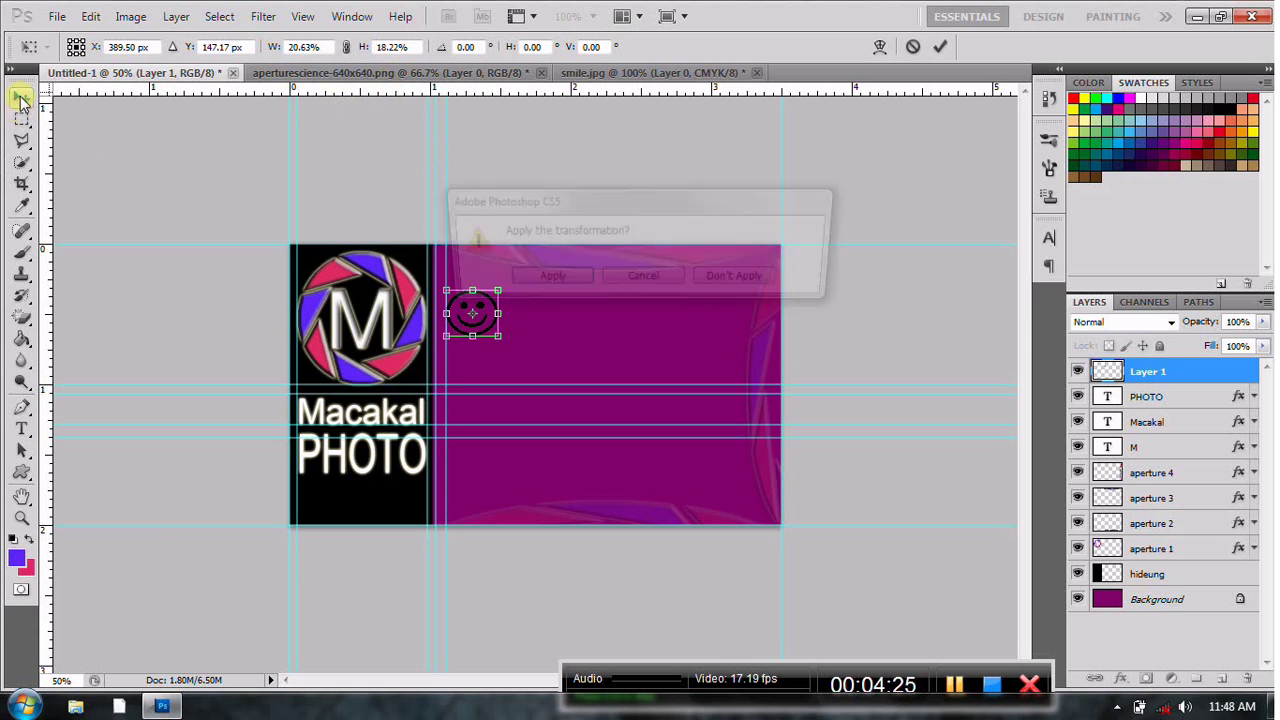
{"action": "left_click", "coordinate": [546, 277]}
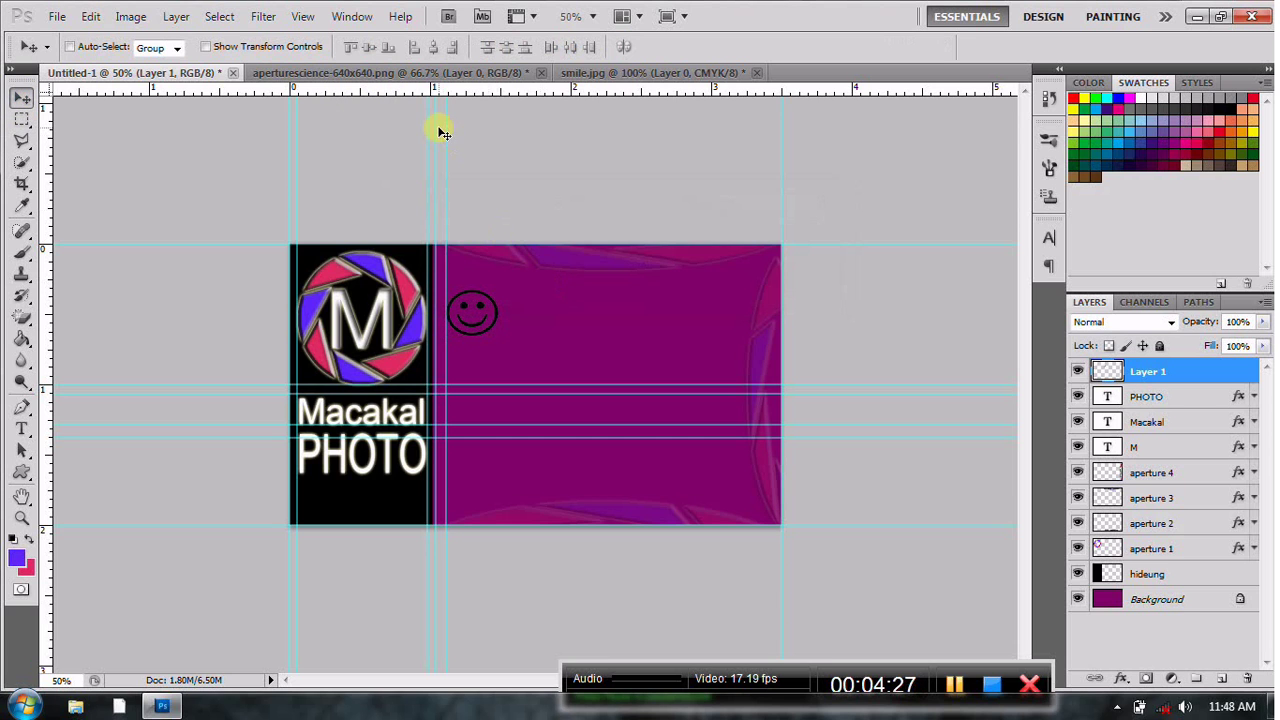
- Add a horizontal guide through the smiley and shrink it slightly more
{"action": "left_click_drag", "start_coordinate": [395, 94], "coordinate": [418, 288]}
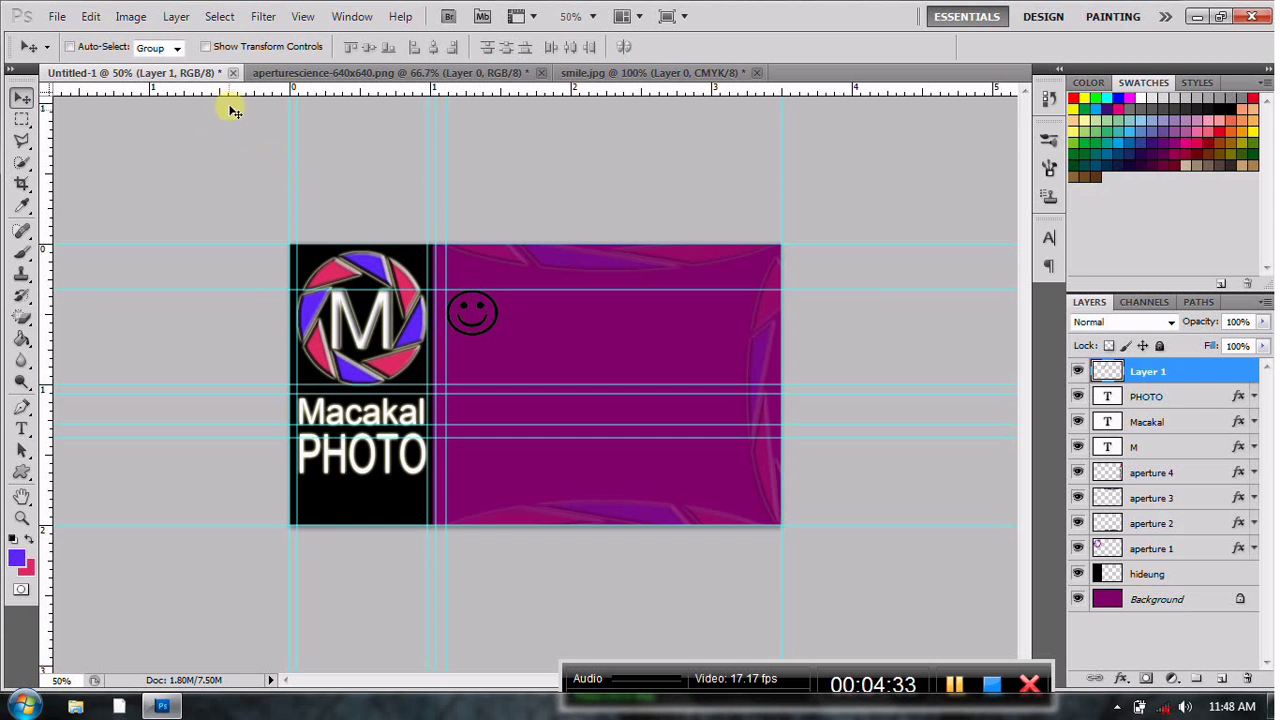
{"action": "left_click", "coordinate": [90, 16]}
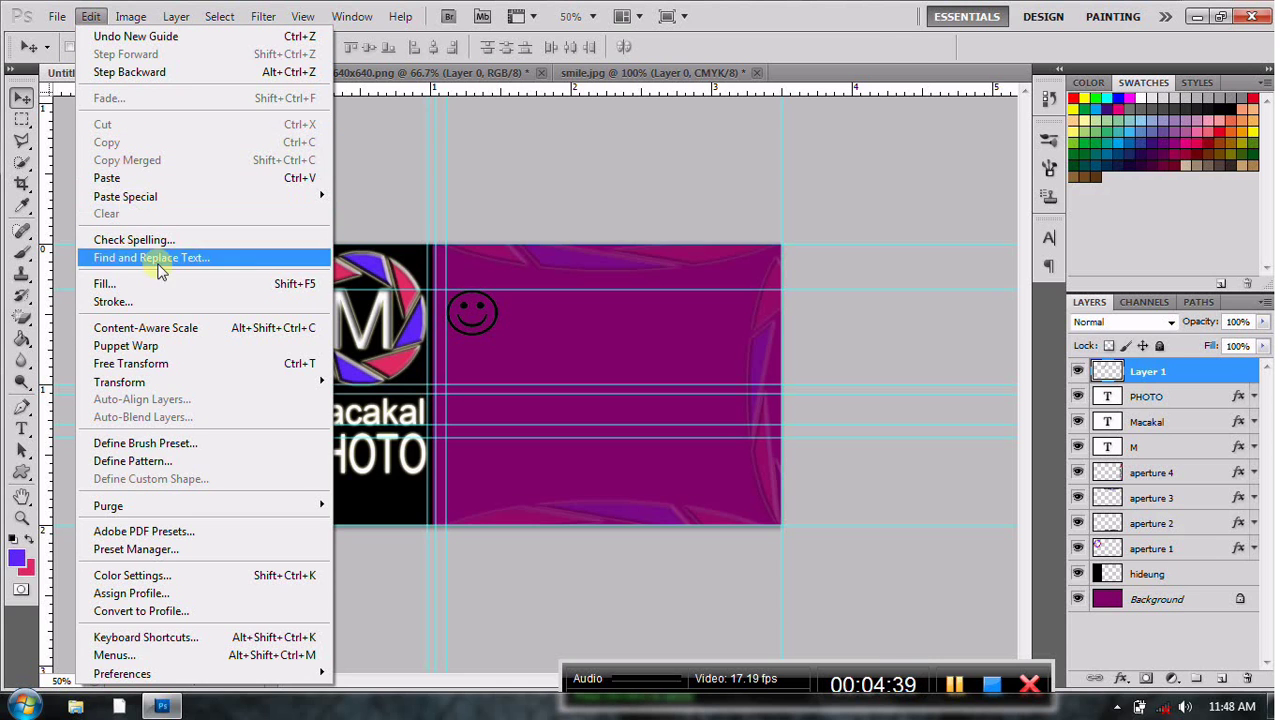
{"action": "left_click", "coordinate": [150, 363]}
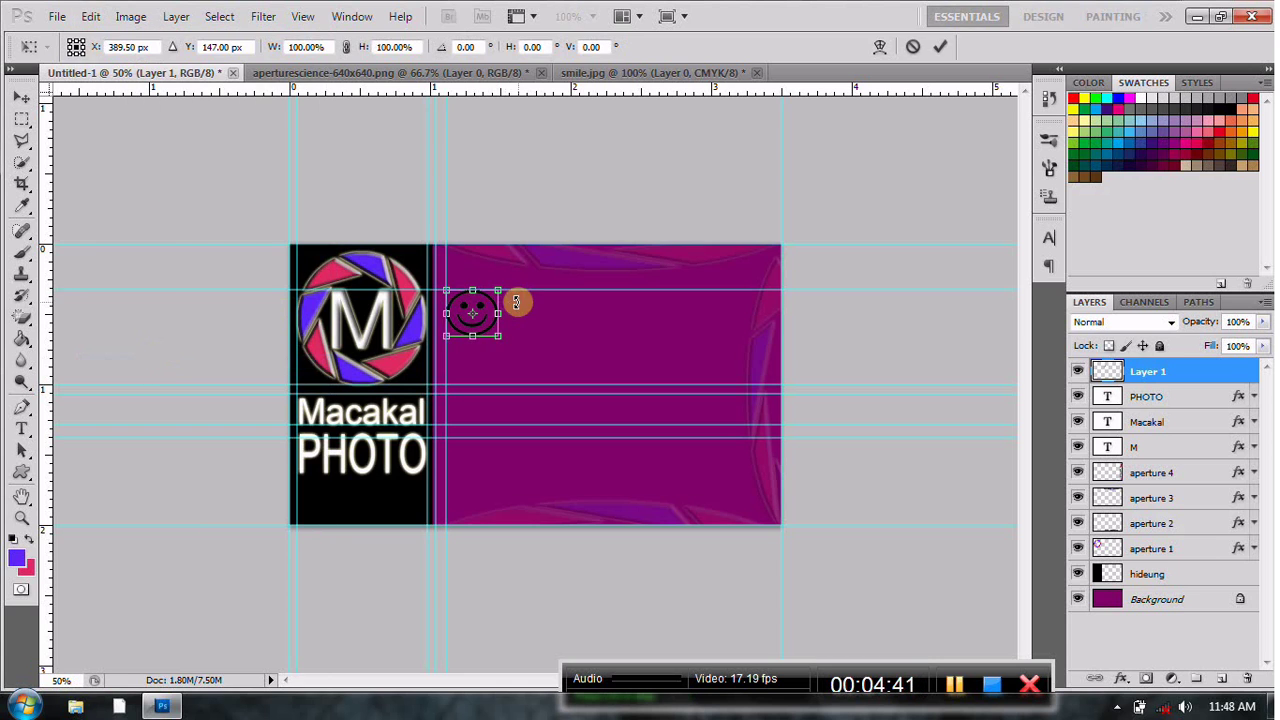
{"action": "mouse_move", "coordinate": [499, 313]}
{"action": "left_mouse_down"}
{"action": "mouse_move", "coordinate": [470, 328]}
{"action": "mouse_move", "coordinate": [482, 310]}
{"action": "left_mouse_up"}
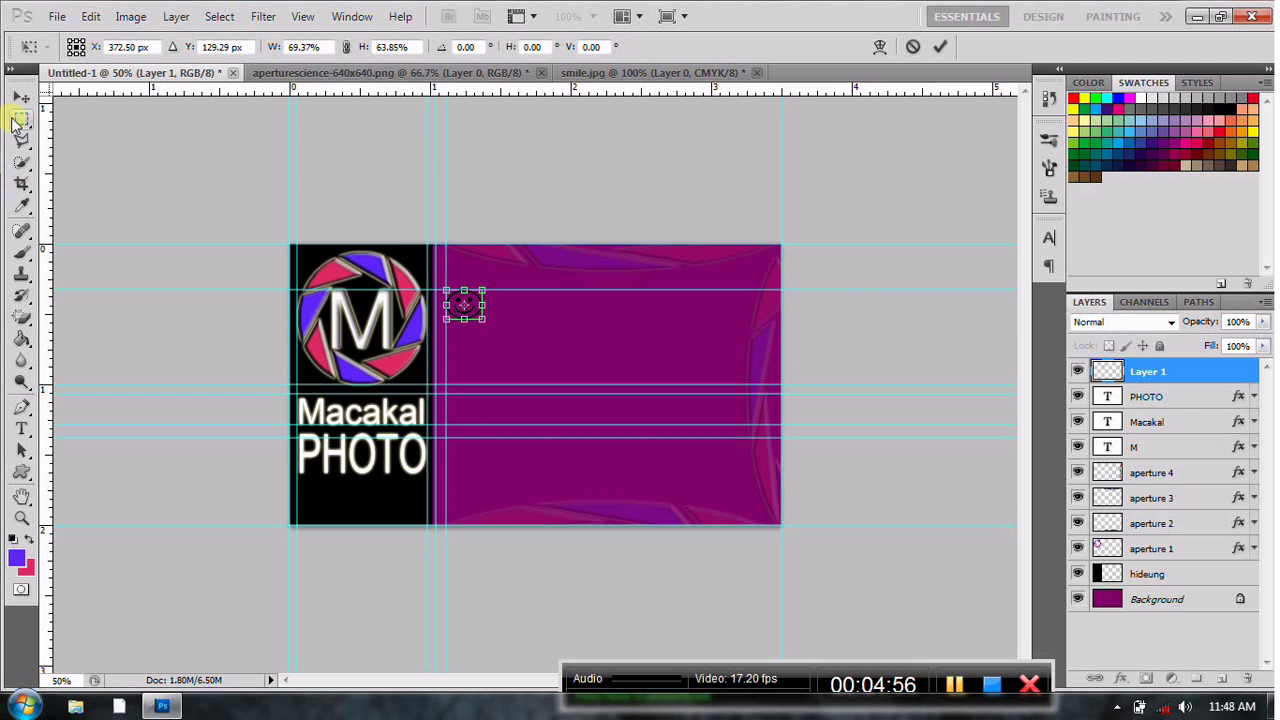
{"action": "left_click", "coordinate": [22, 101]}
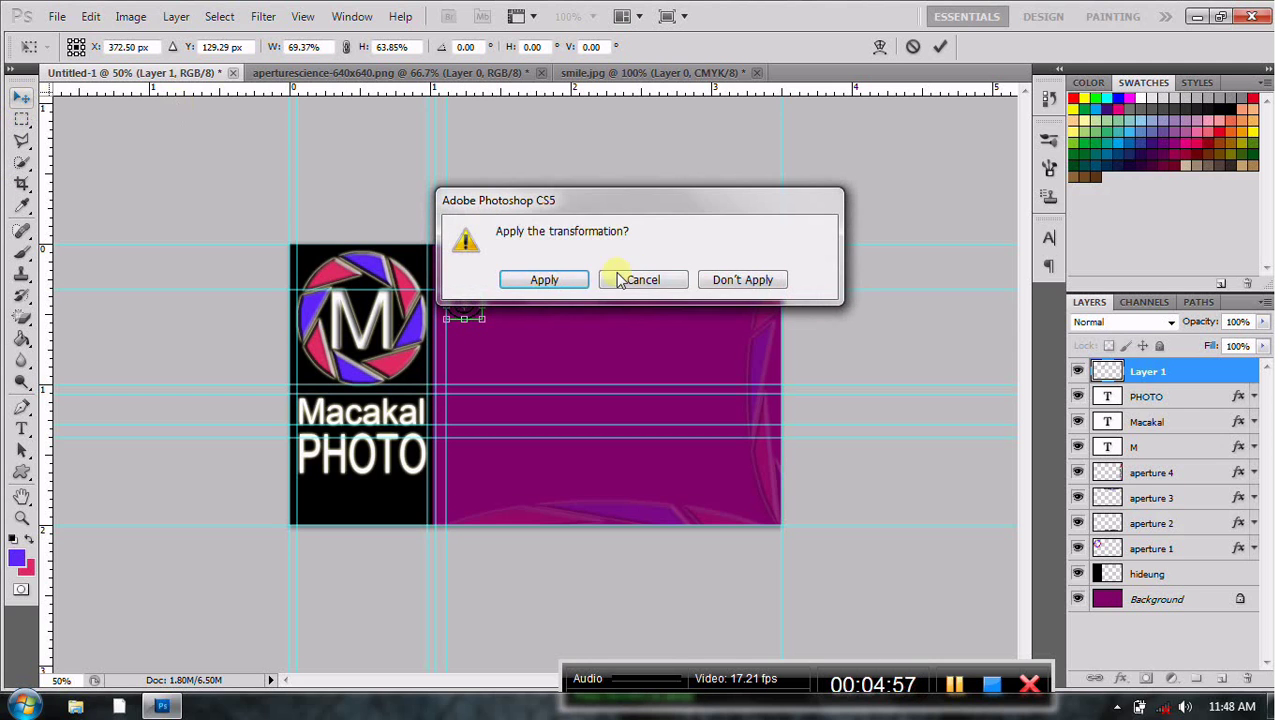
- Apply the smaller smiley size and add horizontal and vertical guides beside it
{"action": "left_click", "coordinate": [532, 282]}
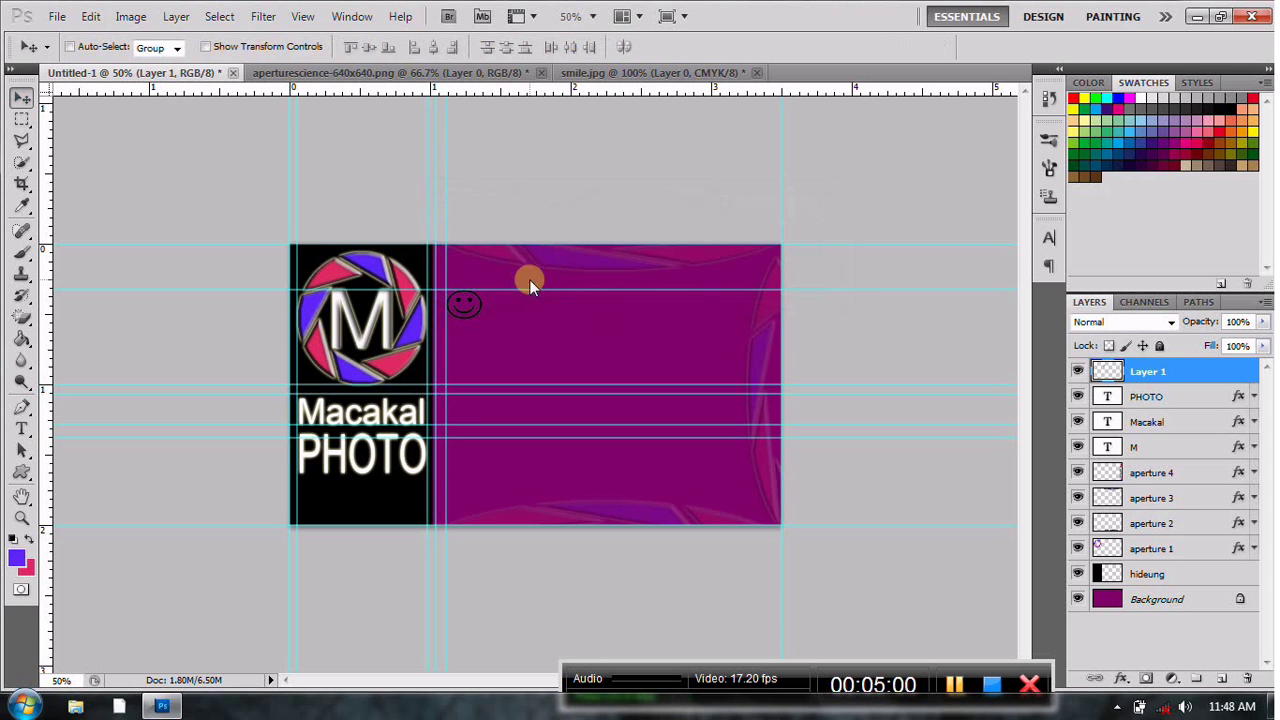
{"action": "left_click_drag", "start_coordinate": [228, 115], "coordinate": [252, 318]}
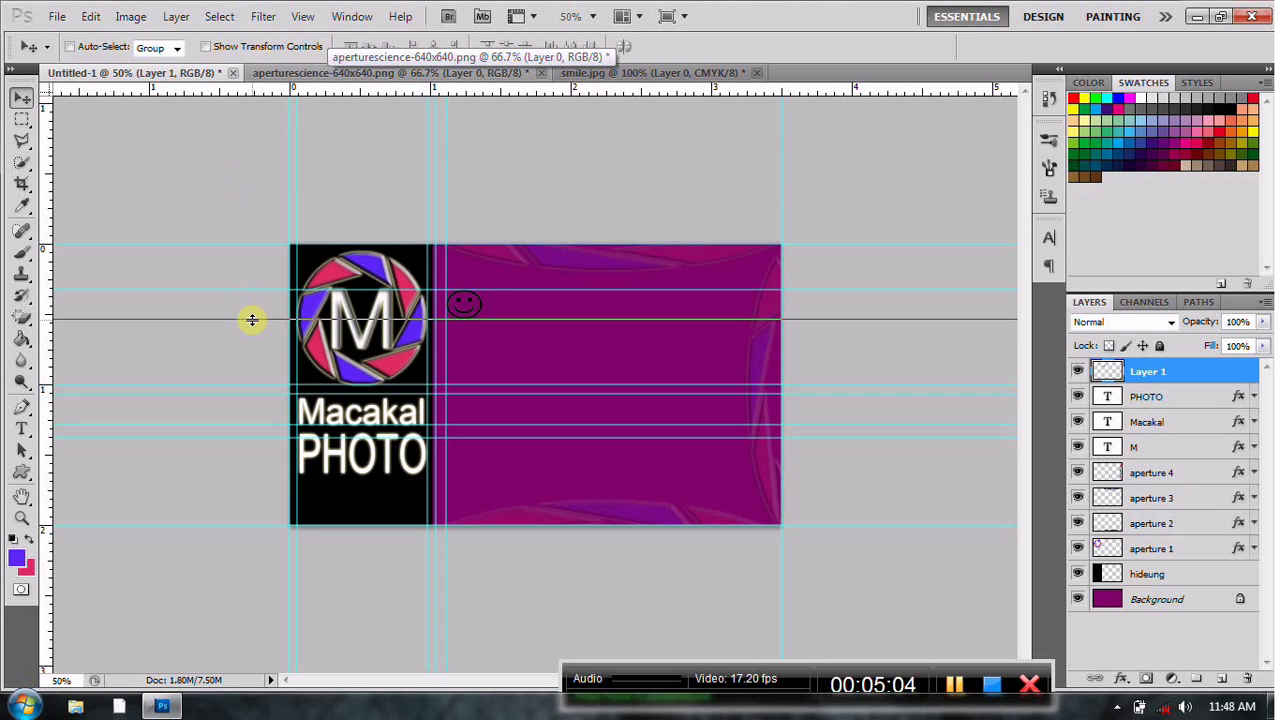
{"action": "left_click_drag", "start_coordinate": [252, 319], "coordinate": [252, 319]}
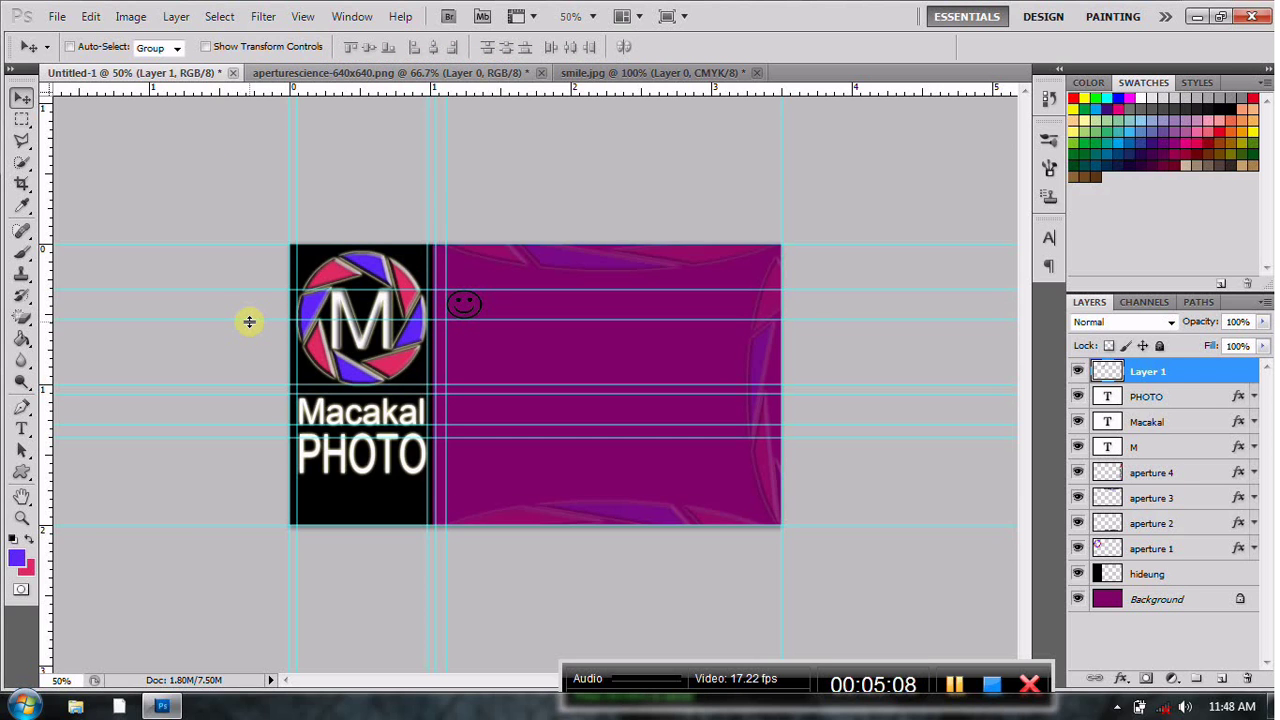
{"action": "left_click_drag", "start_coordinate": [248, 321], "coordinate": [246, 324]}
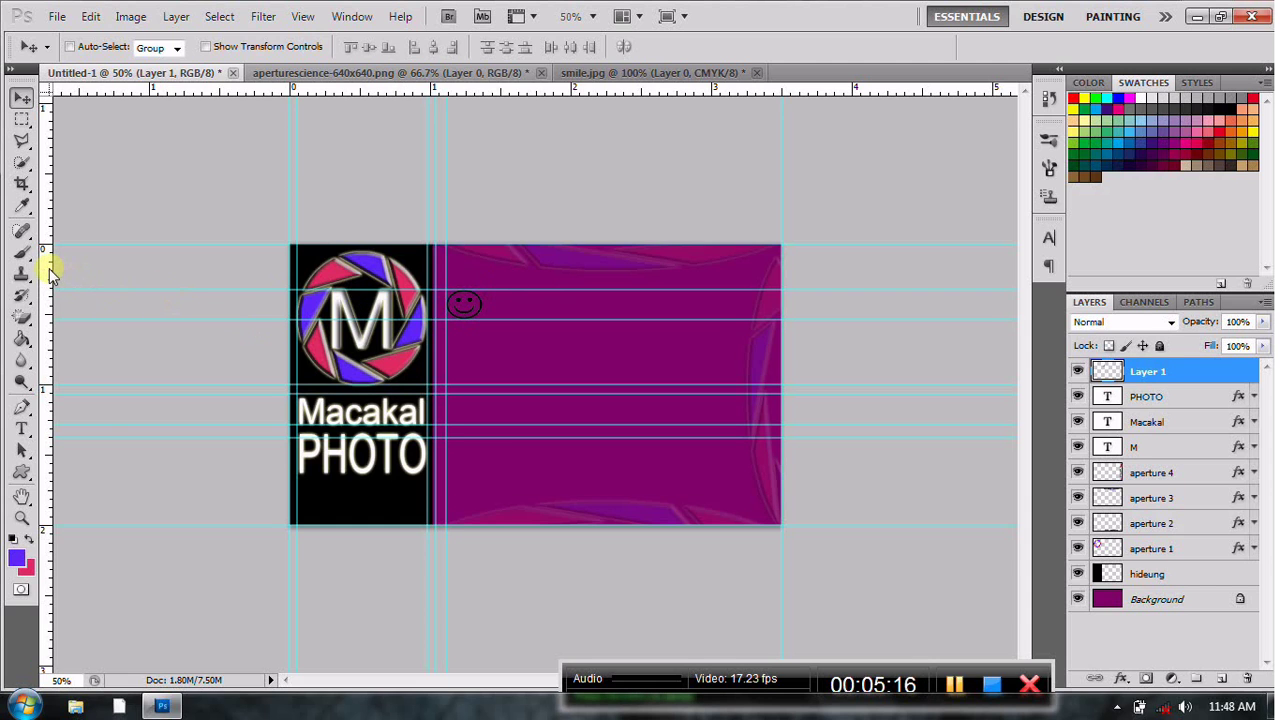
{"action": "left_click_drag", "start_coordinate": [52, 272], "coordinate": [486, 290]}
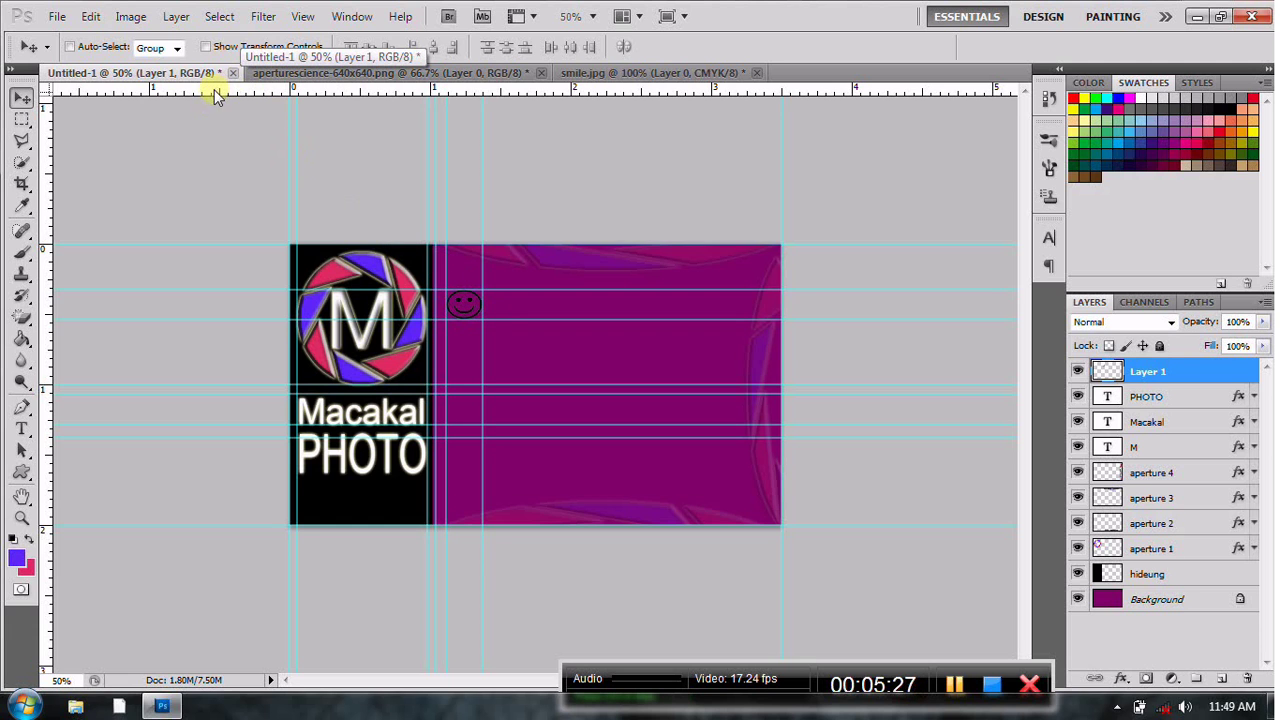
{"action": "mouse_move", "coordinate": [214, 91]}
{"action": "left_mouse_down"}
{"action": "mouse_move", "coordinate": [256, 243]}
{"action": "mouse_move", "coordinate": [259, 332]}
{"action": "left_mouse_up"}
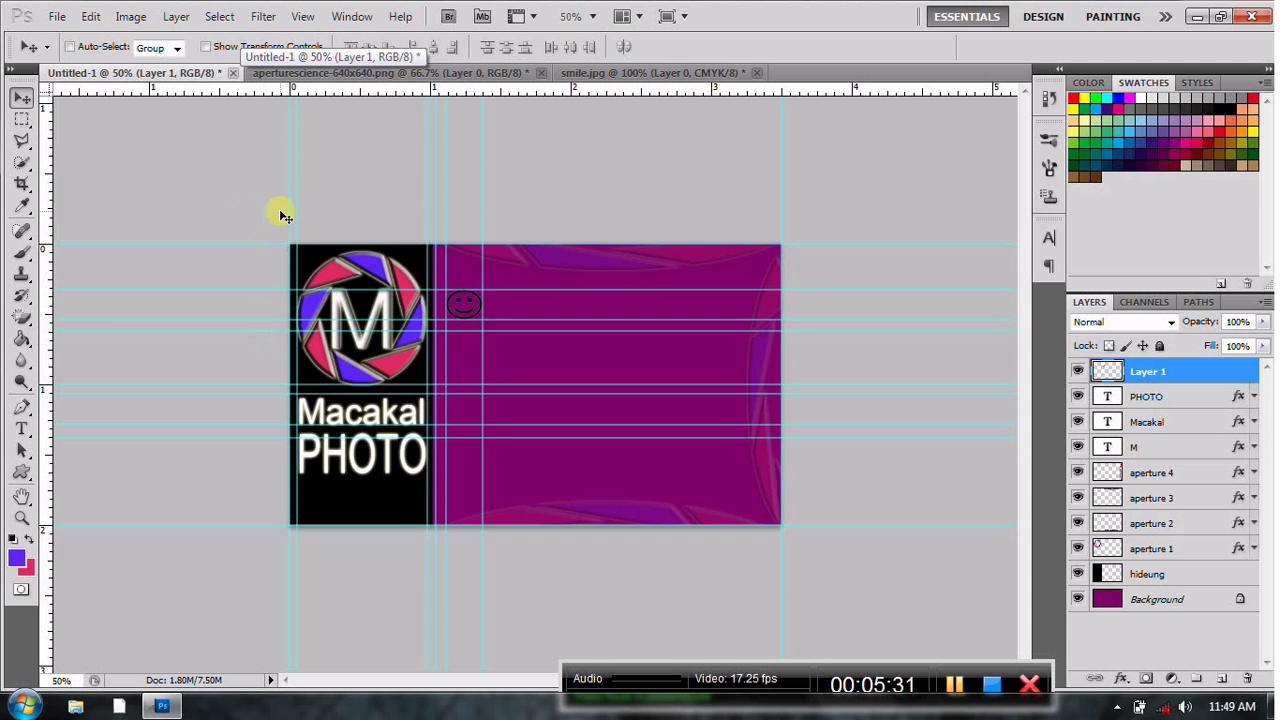
- Bring up the Open dialog, reopening it once, and scroll through the file list
{"action": "left_click", "coordinate": [55, 17]}
{"action": "left_click", "coordinate": [78, 57]}
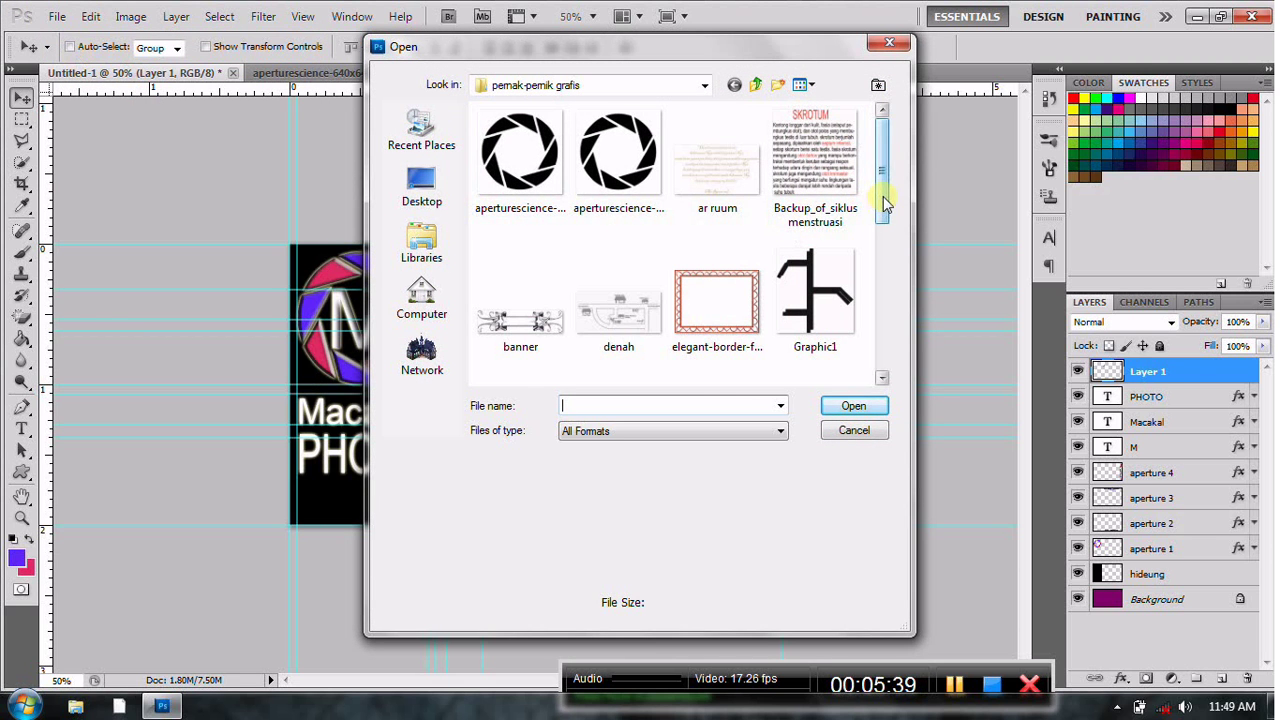
{"action": "left_click_drag", "start_coordinate": [884, 204], "coordinate": [888, 258]}
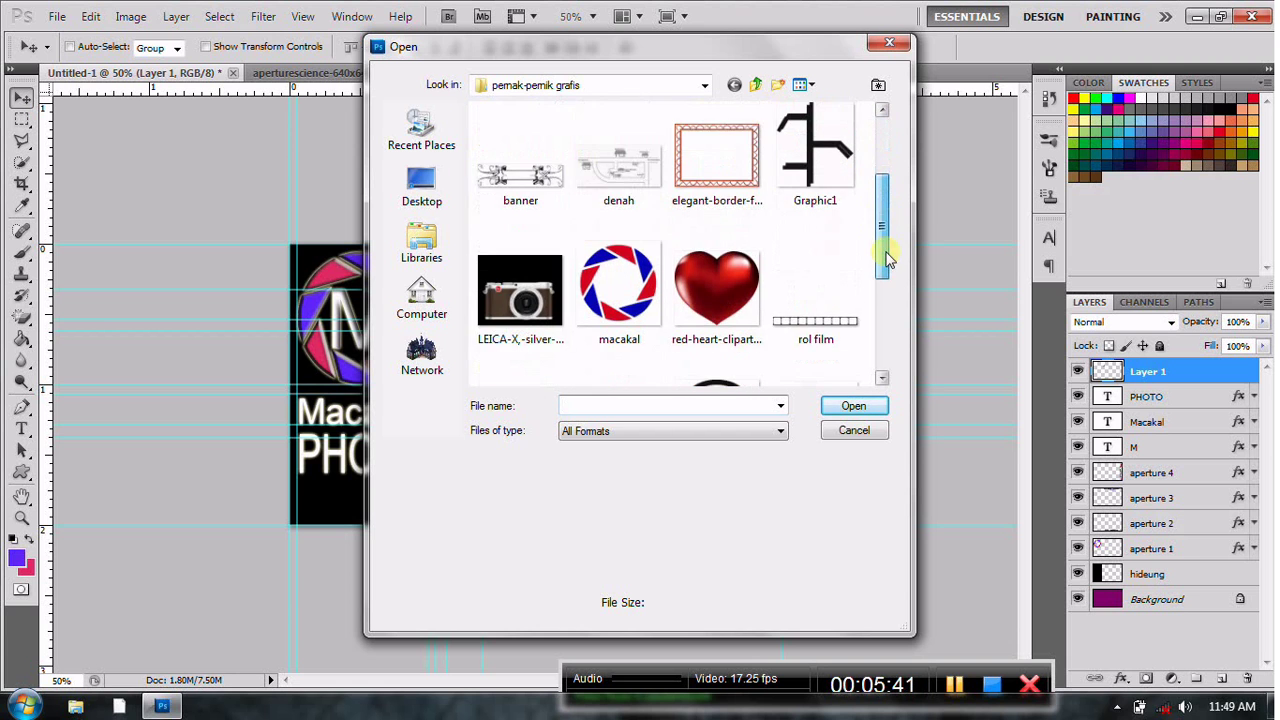
{"action": "mouse_move", "coordinate": [886, 258]}
{"action": "left_mouse_down"}
{"action": "mouse_move", "coordinate": [920, 354]}
{"action": "mouse_move", "coordinate": [868, 218]}
{"action": "mouse_move", "coordinate": [893, 357]}
{"action": "left_mouse_up"}
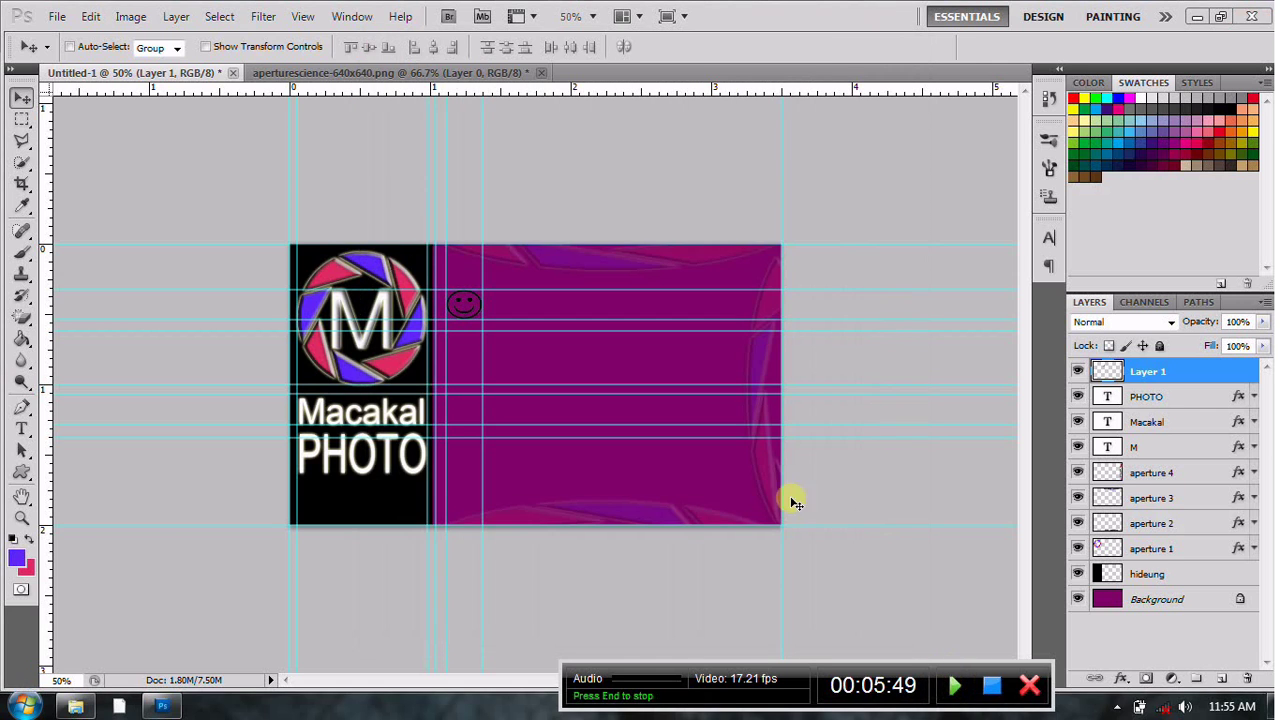
{"action": "left_click", "coordinate": [57, 17]}
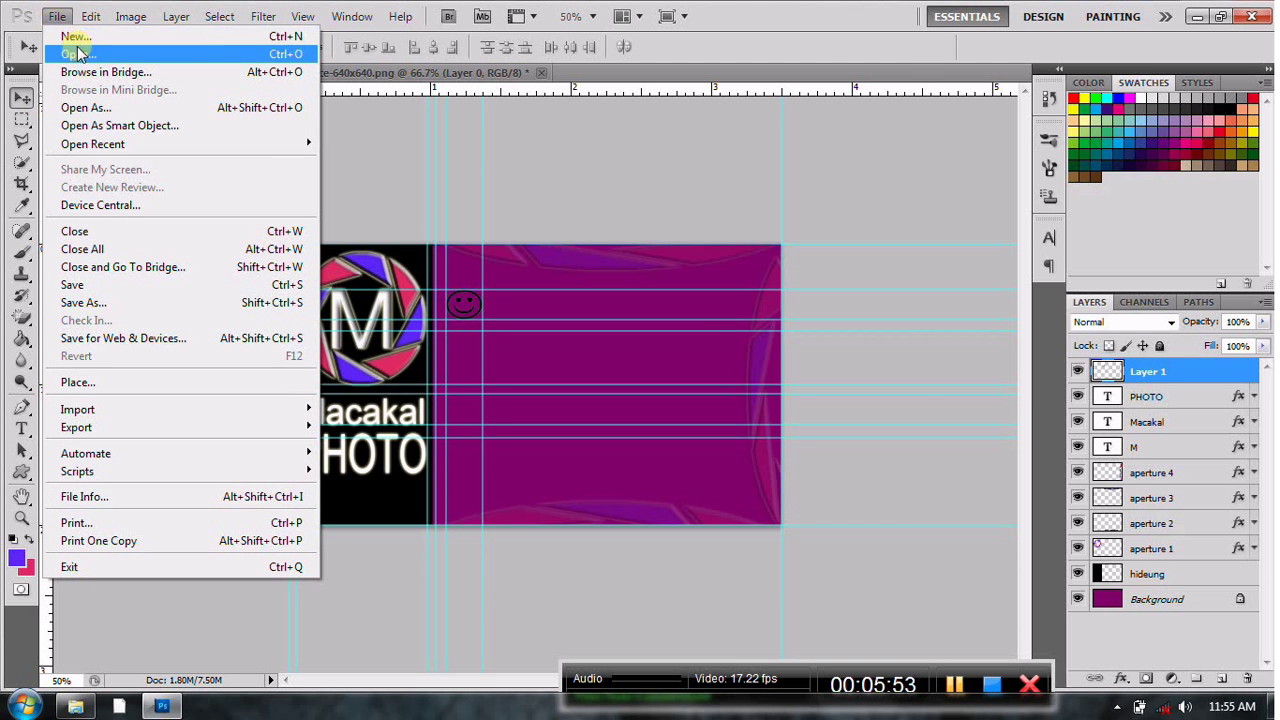
{"action": "left_click", "coordinate": [78, 54]}
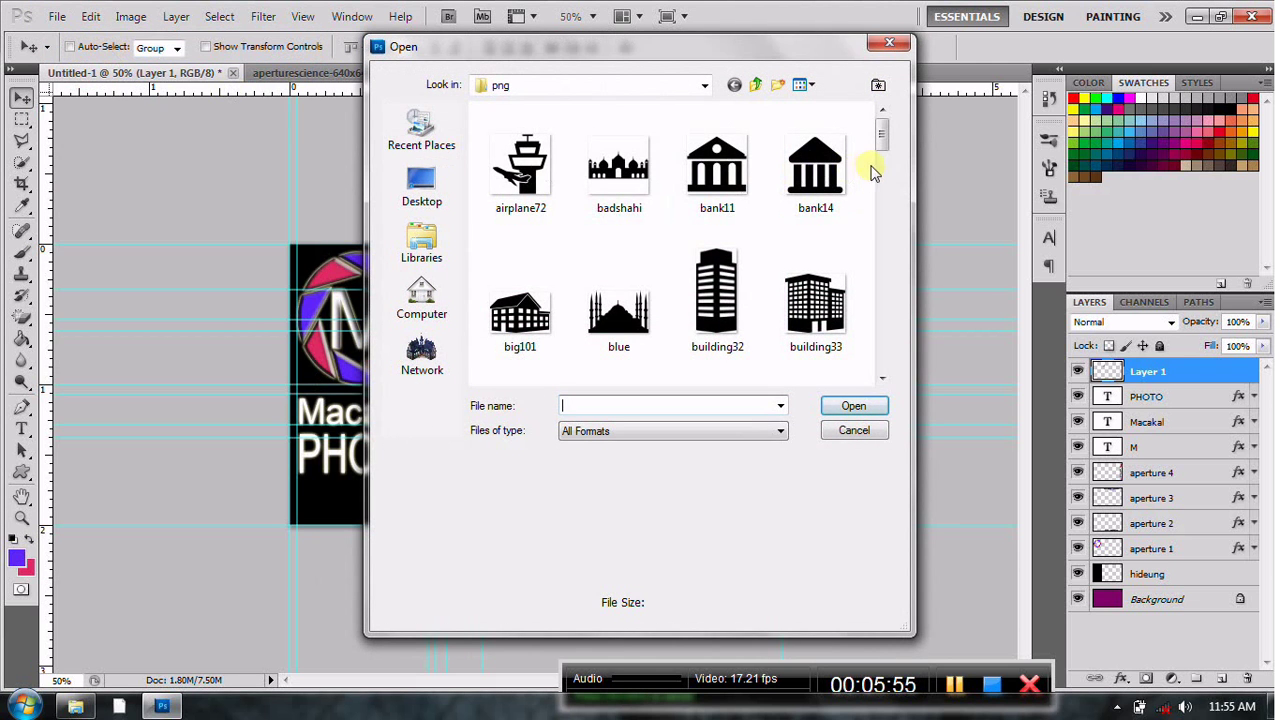
{"action": "left_click_drag", "start_coordinate": [884, 146], "coordinate": [899, 193]}
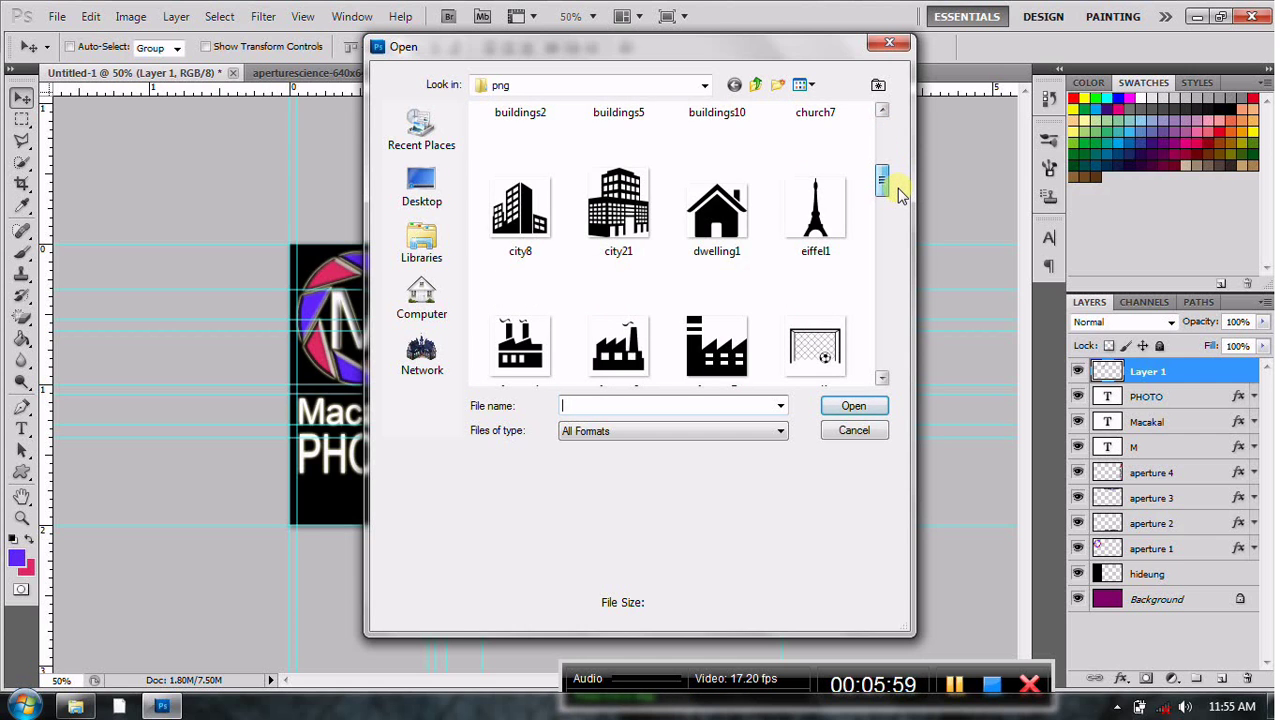
{"action": "mouse_move", "coordinate": [899, 193]}
{"action": "left_mouse_down"}
{"action": "mouse_move", "coordinate": [891, 207]}
{"action": "mouse_move", "coordinate": [887, 177]}
{"action": "left_mouse_up"}
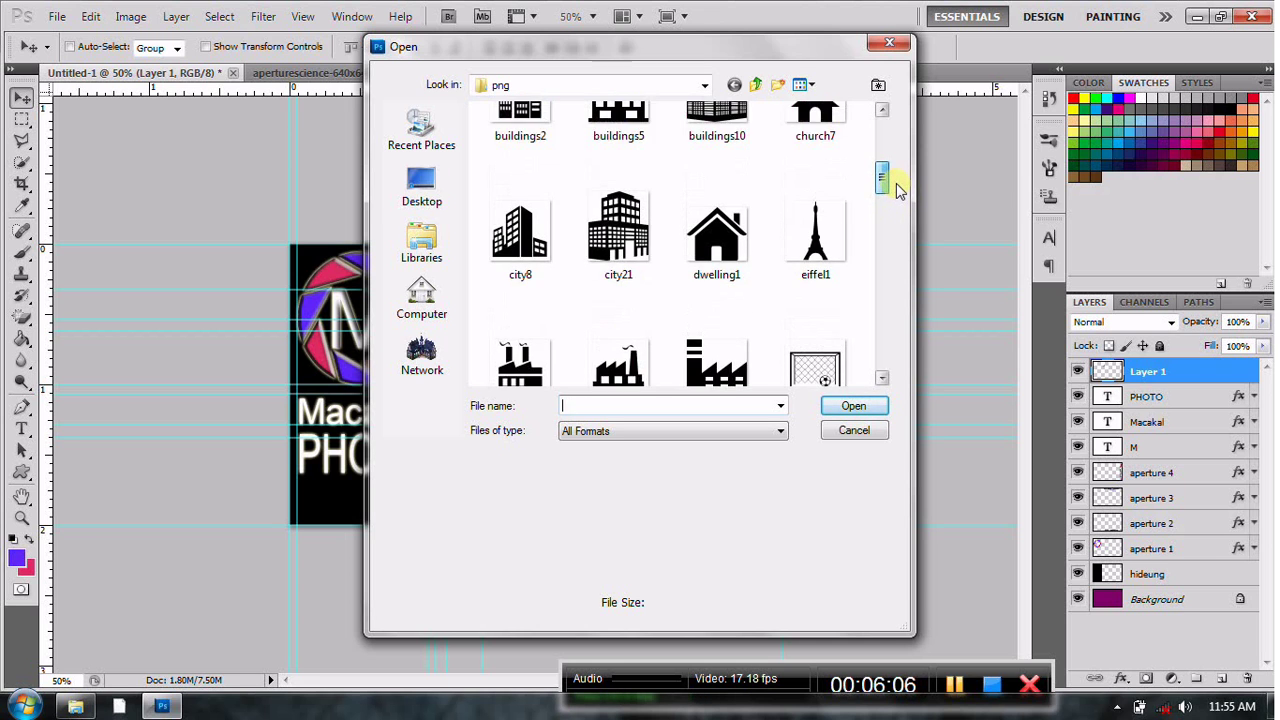
- Browse to Documents > pernak-pernik grafis and open house4
{"action": "left_click", "coordinate": [424, 258]}
{"action": "double_click", "coordinate": [550, 132]}
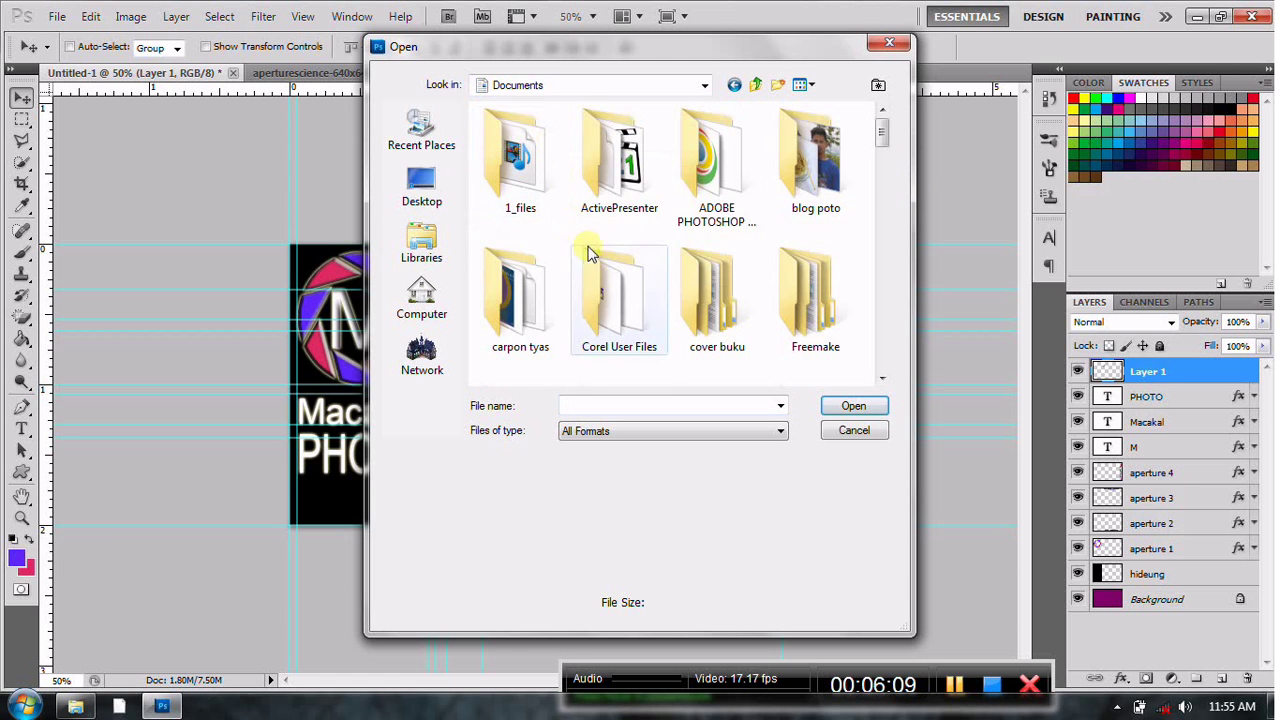
{"action": "left_click", "coordinate": [622, 219]}
{"action": "key", "text": "p"}
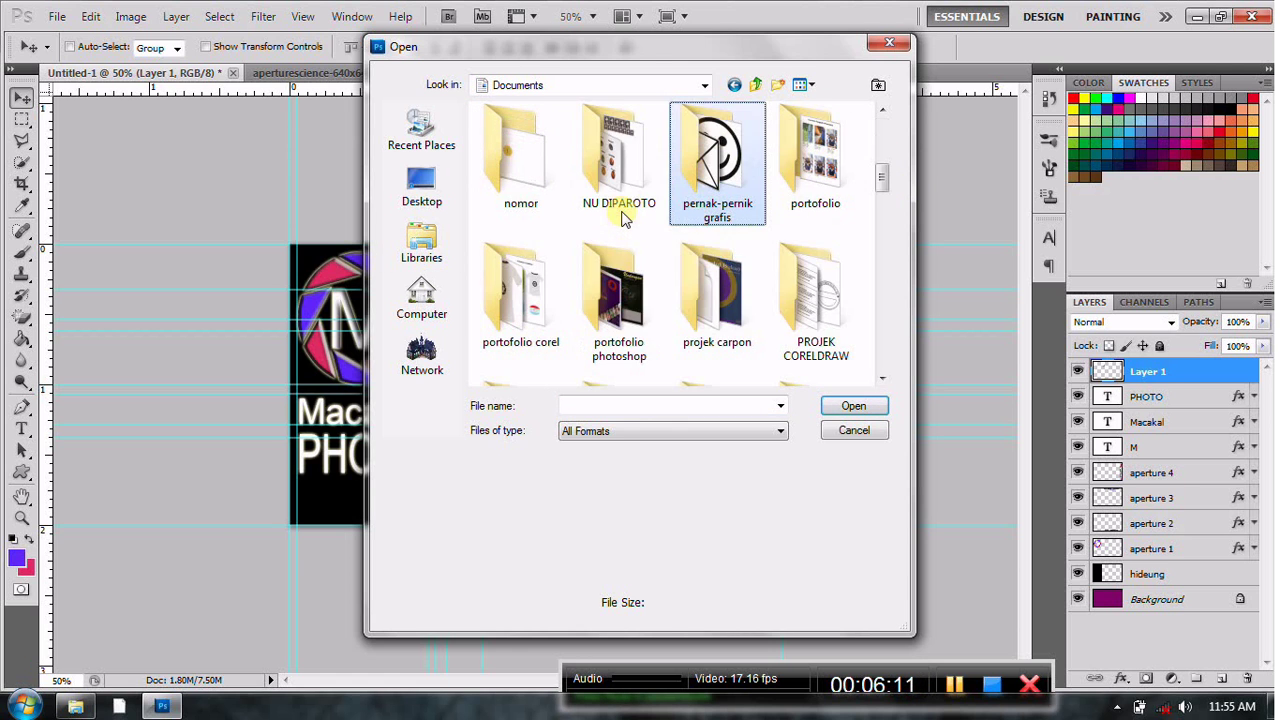
{"action": "key", "text": "Return"}
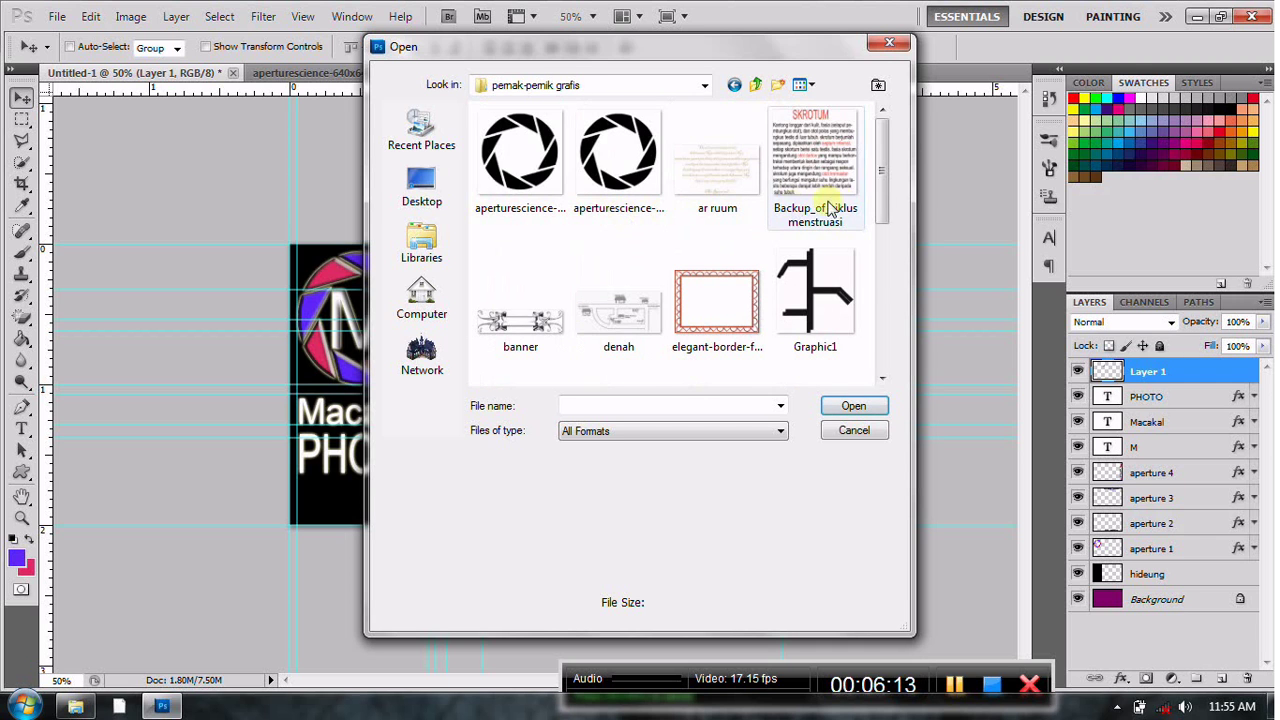
{"action": "left_click_drag", "start_coordinate": [883, 186], "coordinate": [884, 277]}
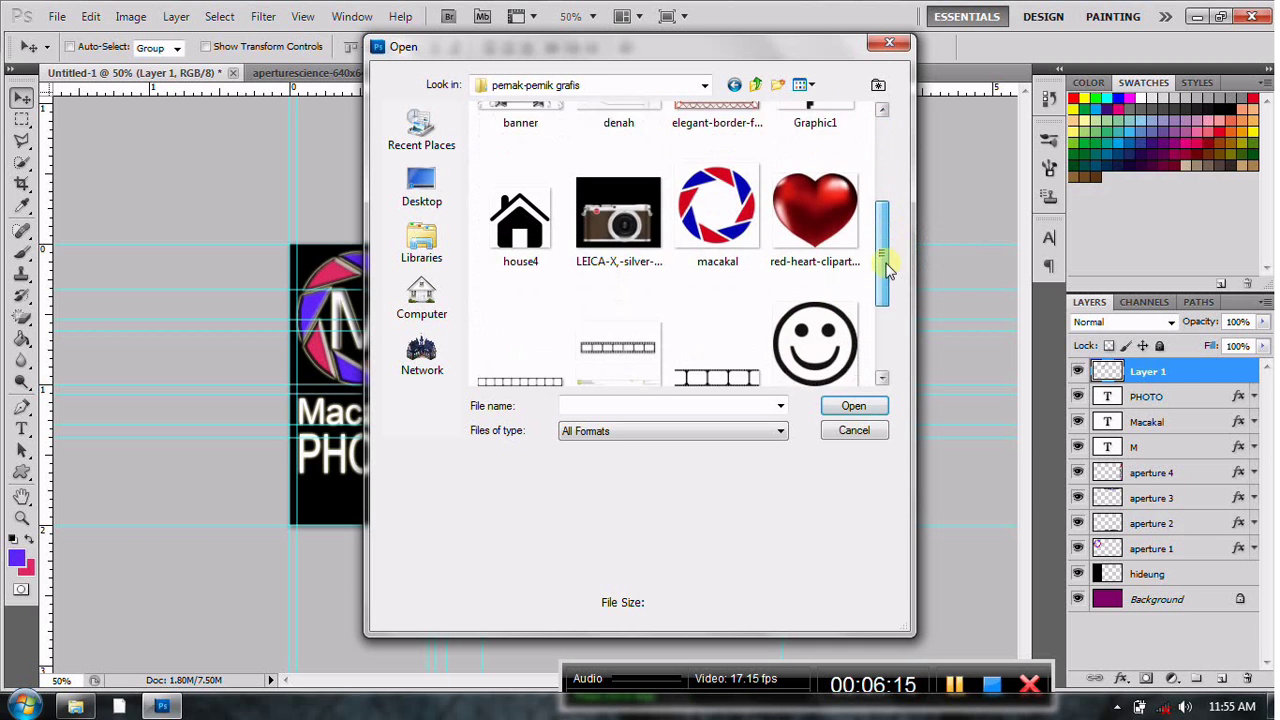
{"action": "left_click", "coordinate": [521, 232]}
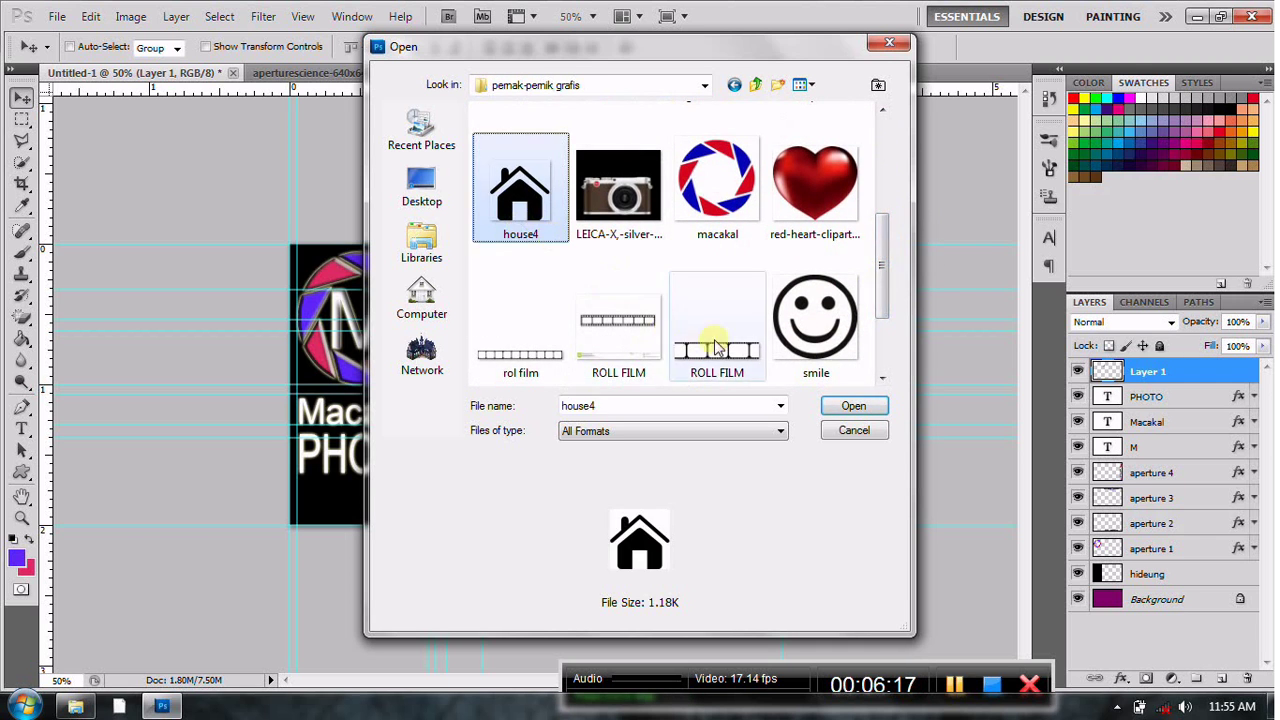
{"action": "left_click", "coordinate": [838, 406]}
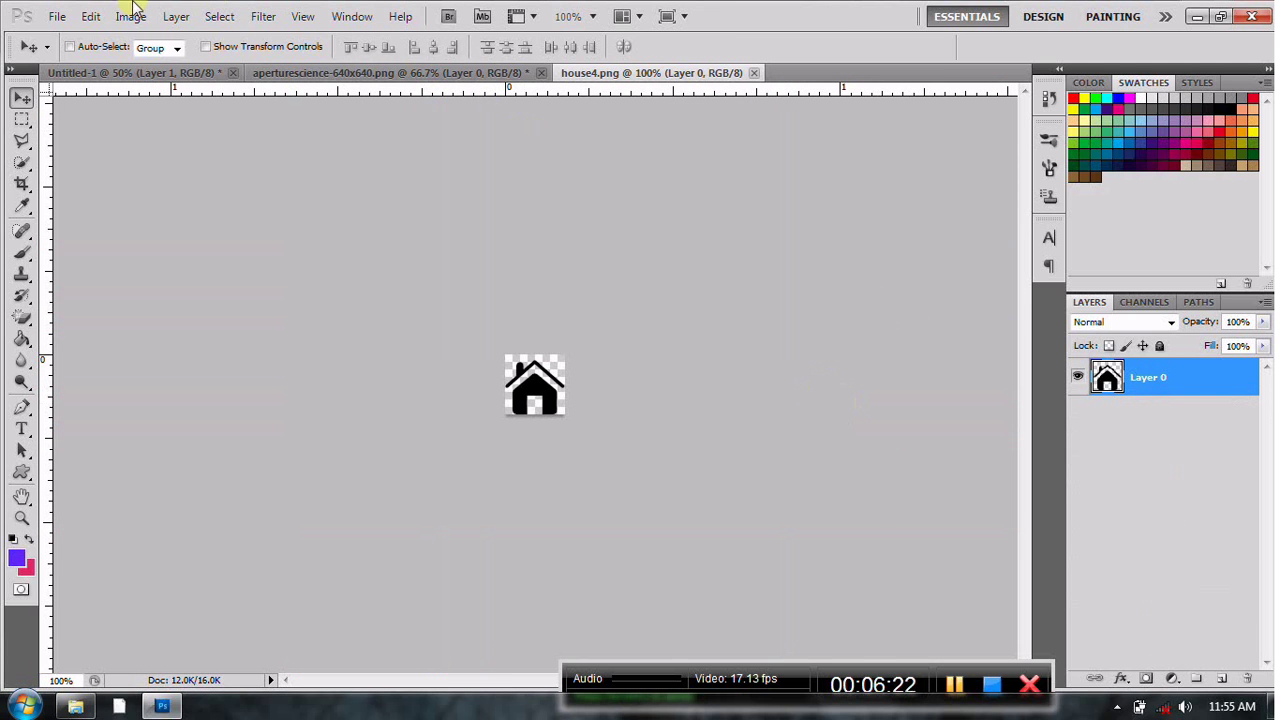
- Select all of the house4 image and copy it
{"action": "left_click", "coordinate": [220, 16]}
{"action": "left_click", "coordinate": [233, 37]}
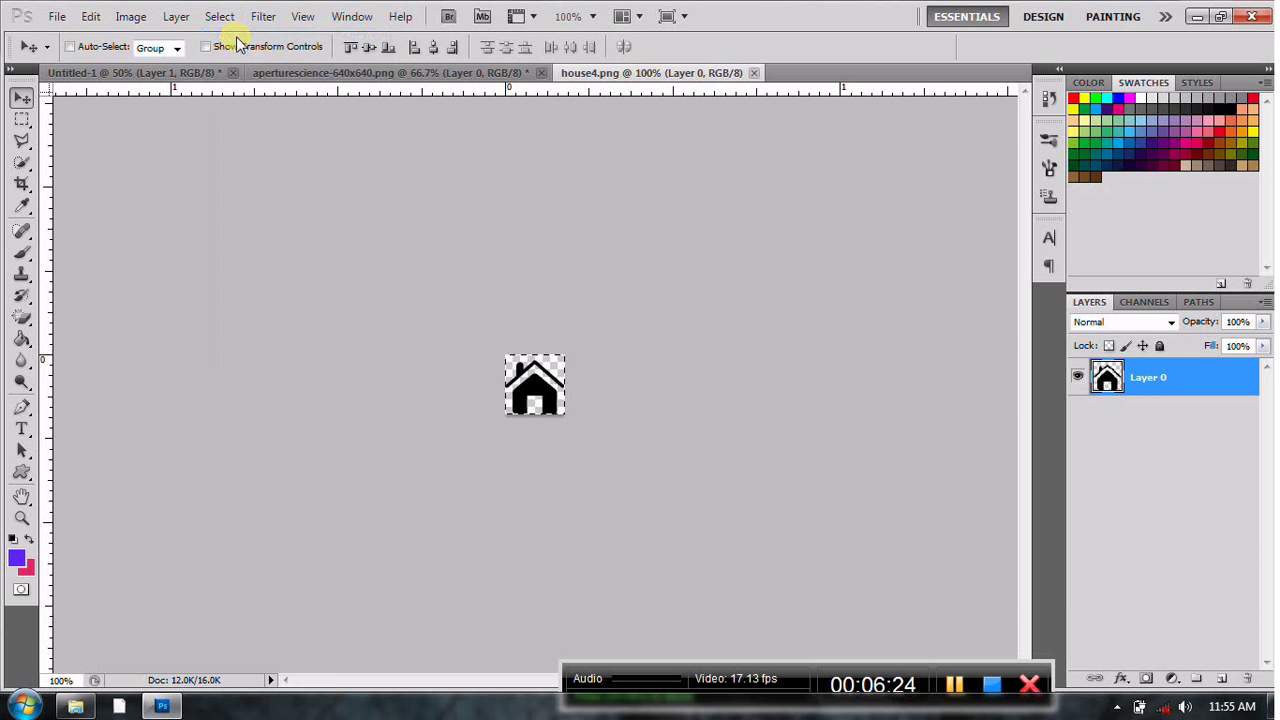
{"action": "left_click", "coordinate": [90, 16]}
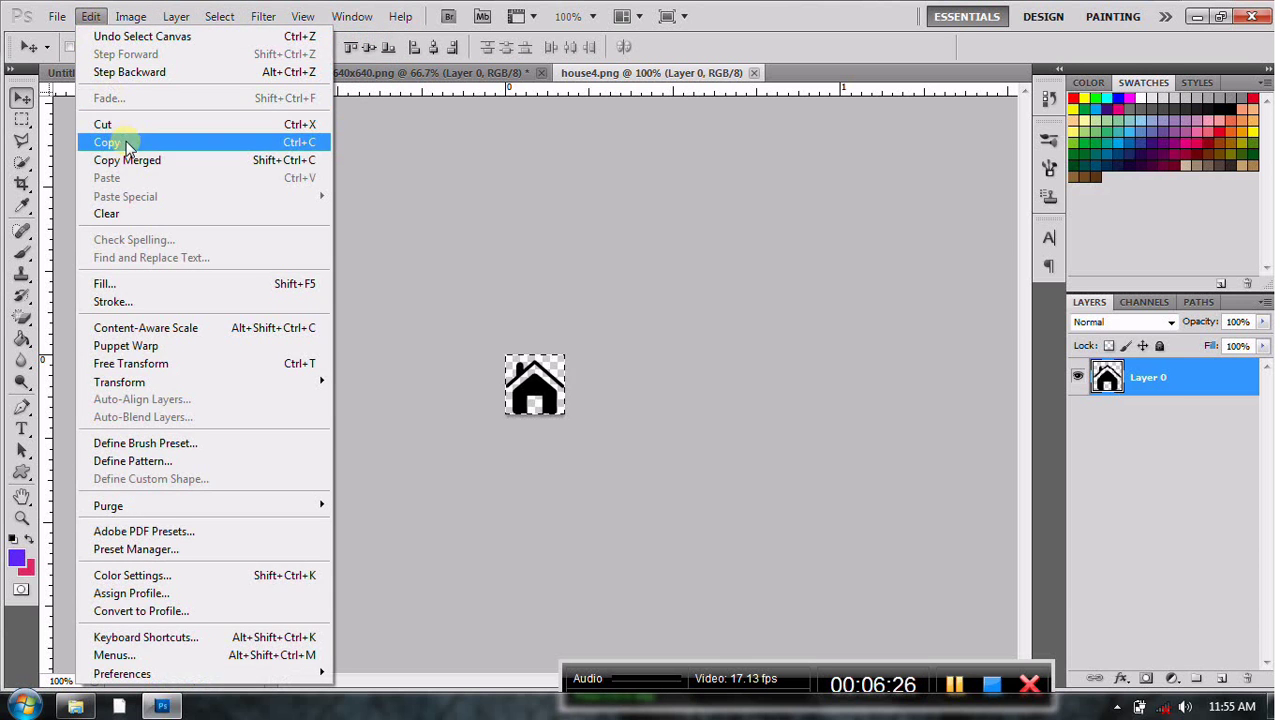
{"action": "left_click", "coordinate": [122, 142]}
- Paste the house icon onto the card just below the smiley and add a guide beneath it
{"action": "left_click", "coordinate": [373, 74]}
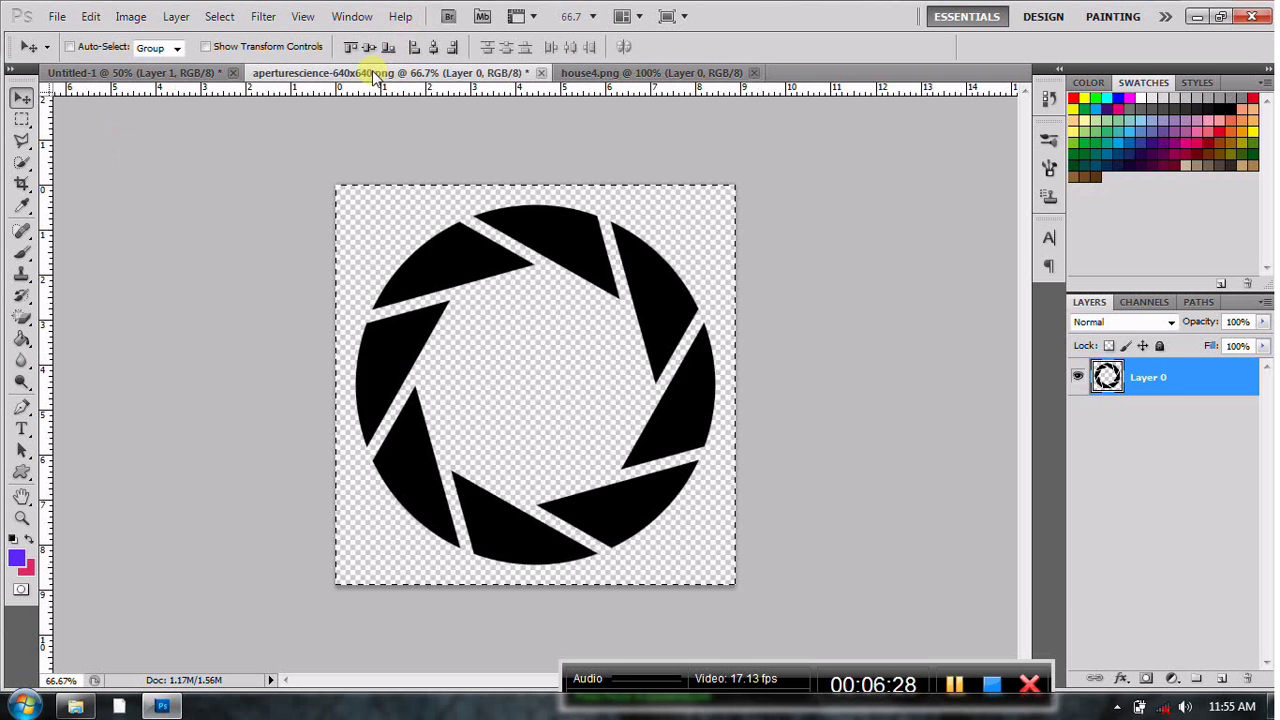
{"action": "left_click", "coordinate": [145, 80]}
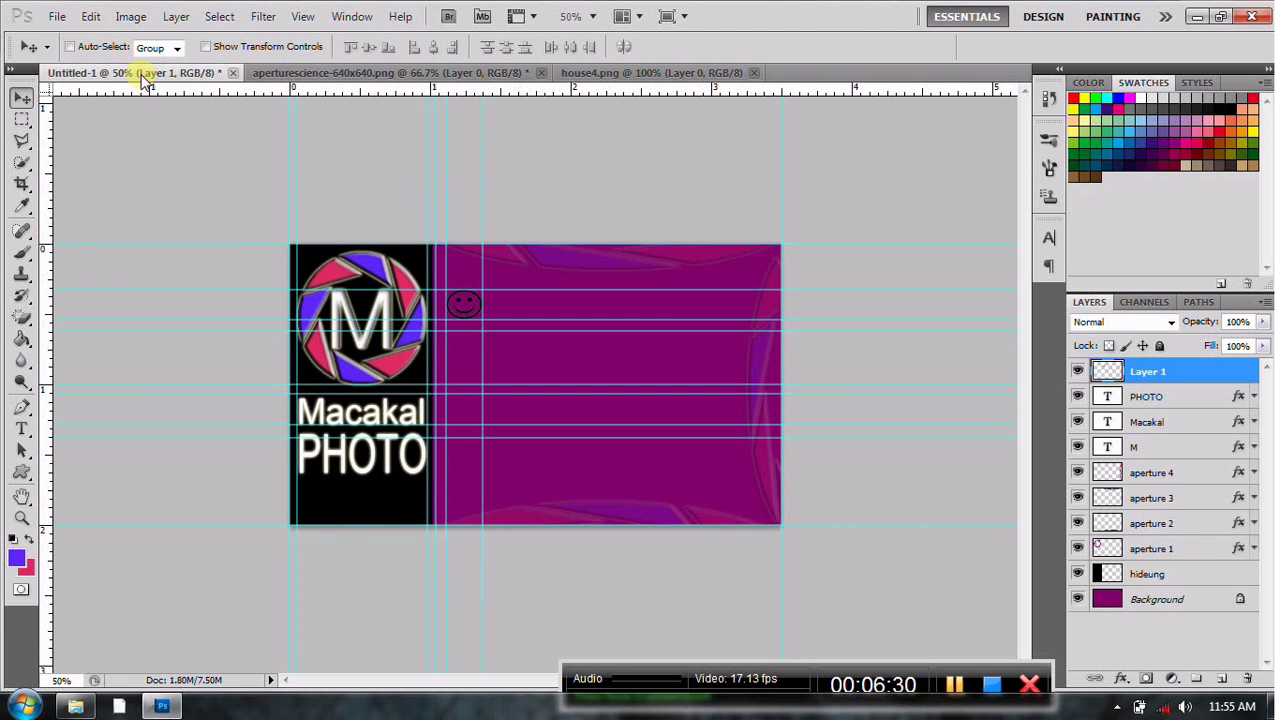
{"action": "left_click", "coordinate": [90, 18]}
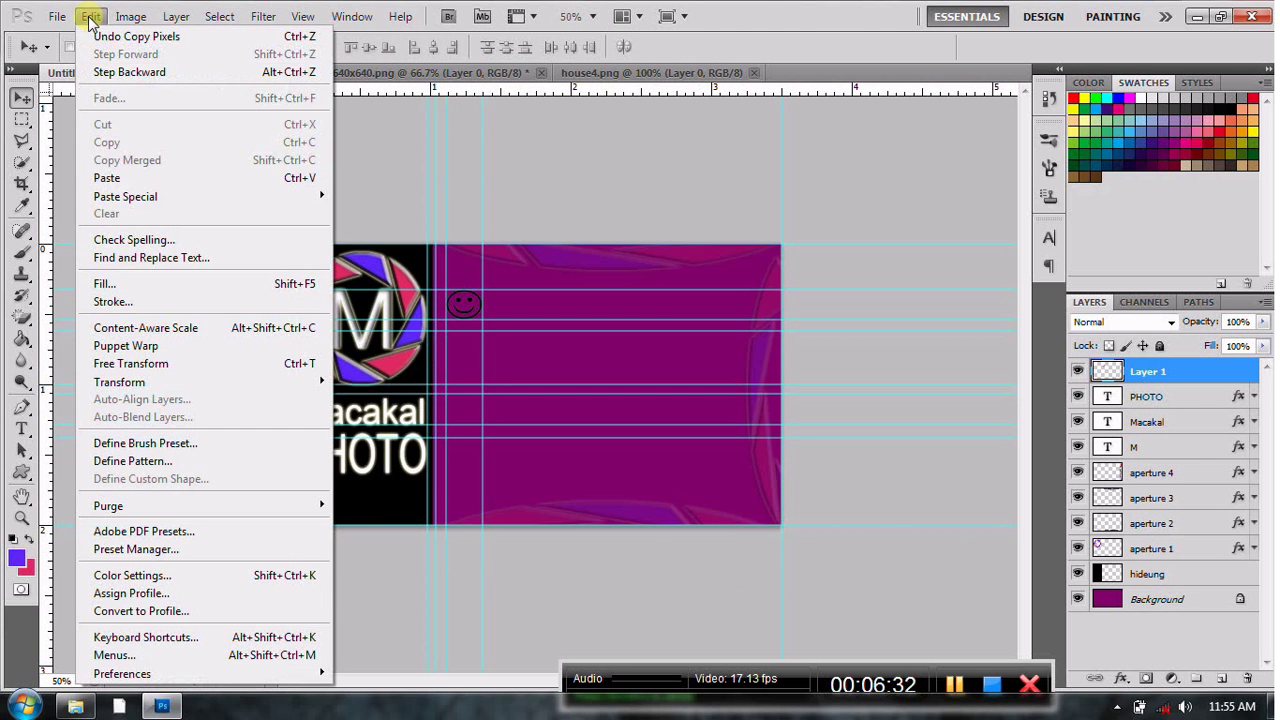
{"action": "left_click", "coordinate": [128, 176]}
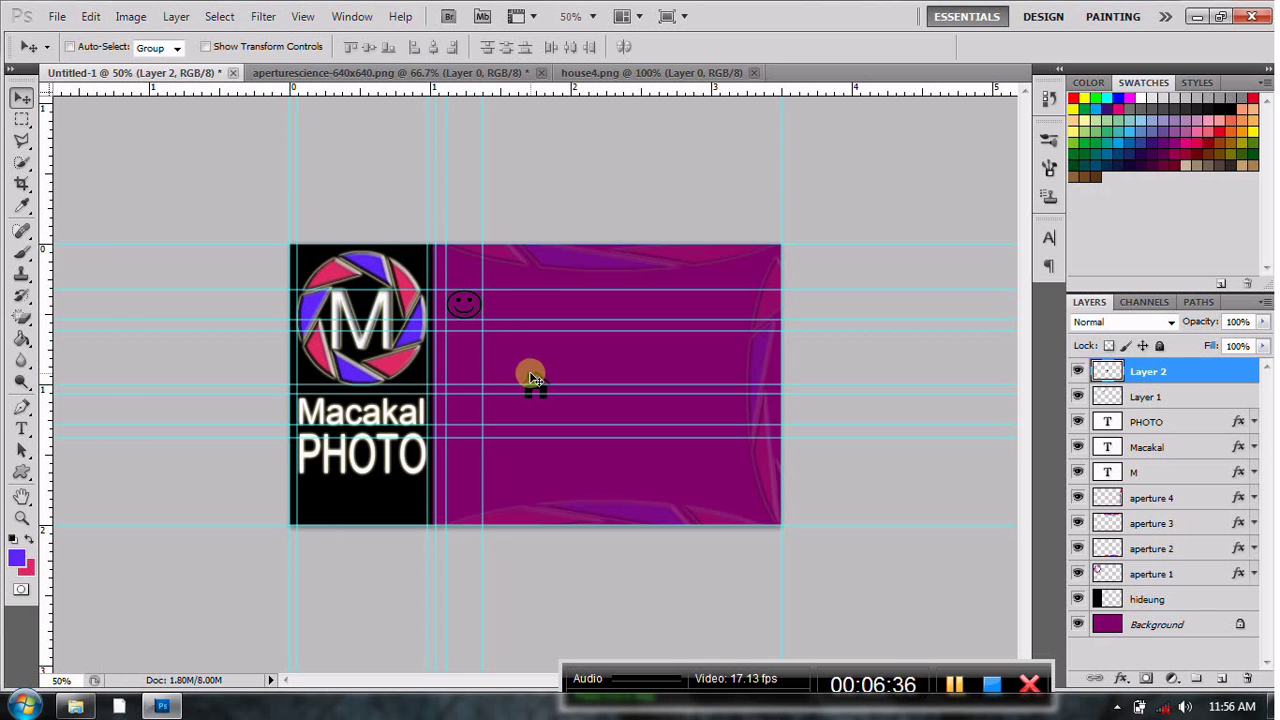
{"action": "left_click_drag", "start_coordinate": [533, 378], "coordinate": [465, 348]}
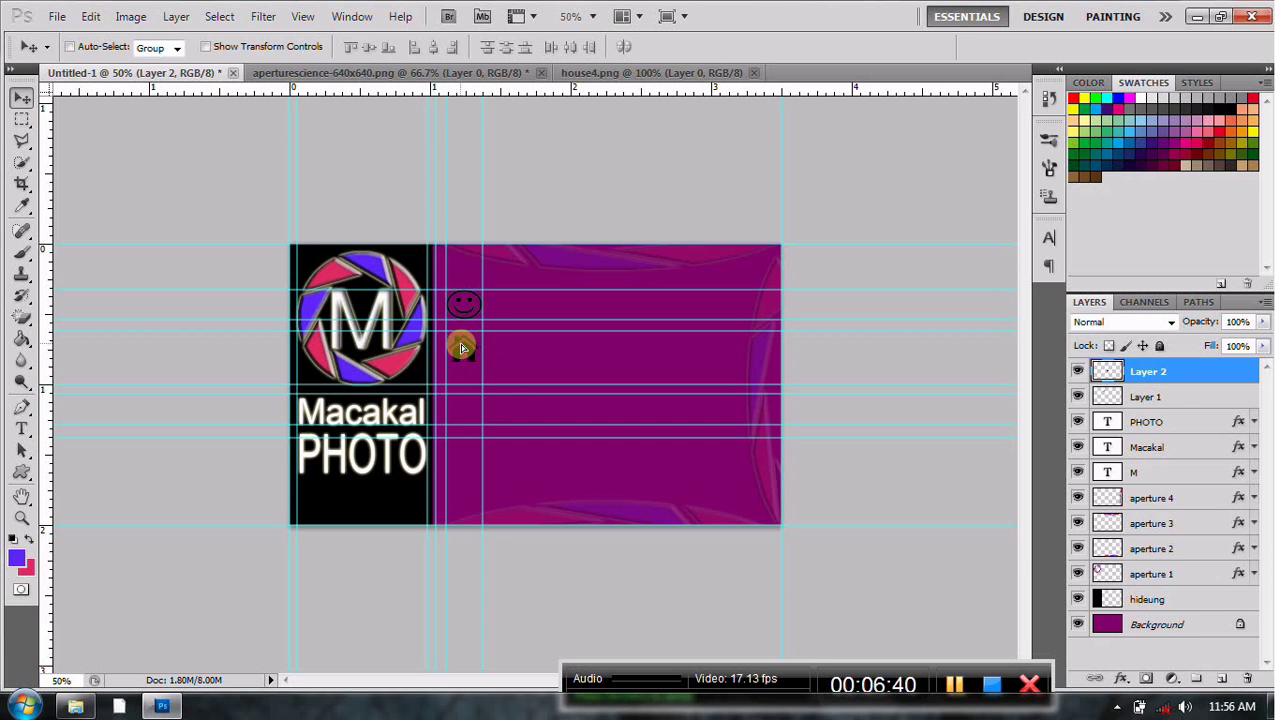
{"action": "left_click_drag", "start_coordinate": [462, 346], "coordinate": [465, 346]}
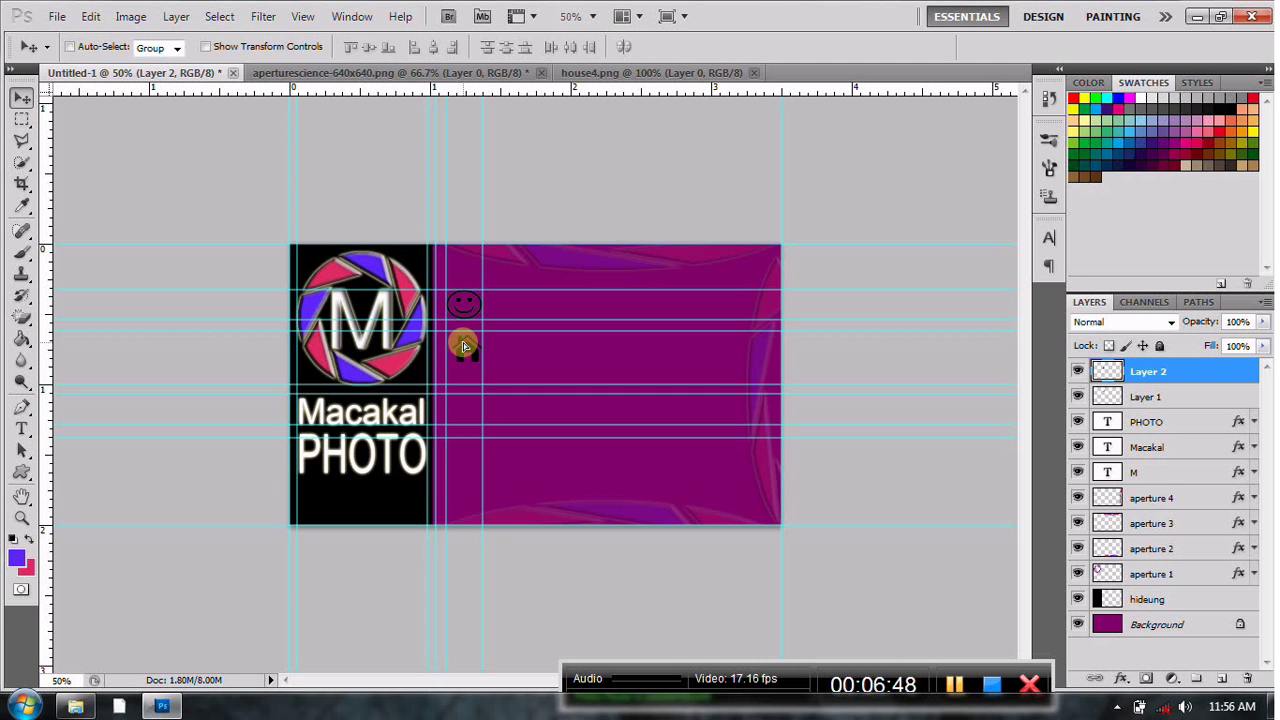
{"action": "left_click_drag", "start_coordinate": [463, 346], "coordinate": [465, 348]}
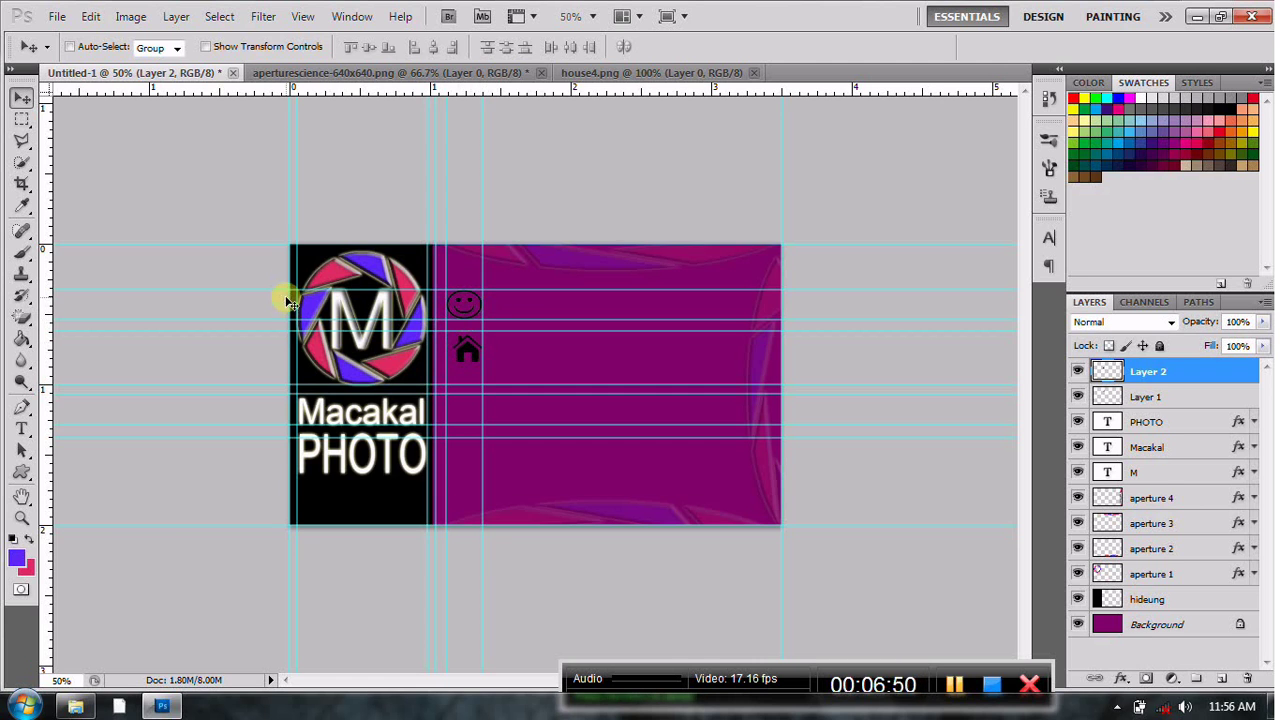
{"action": "left_click_drag", "start_coordinate": [221, 92], "coordinate": [228, 361]}
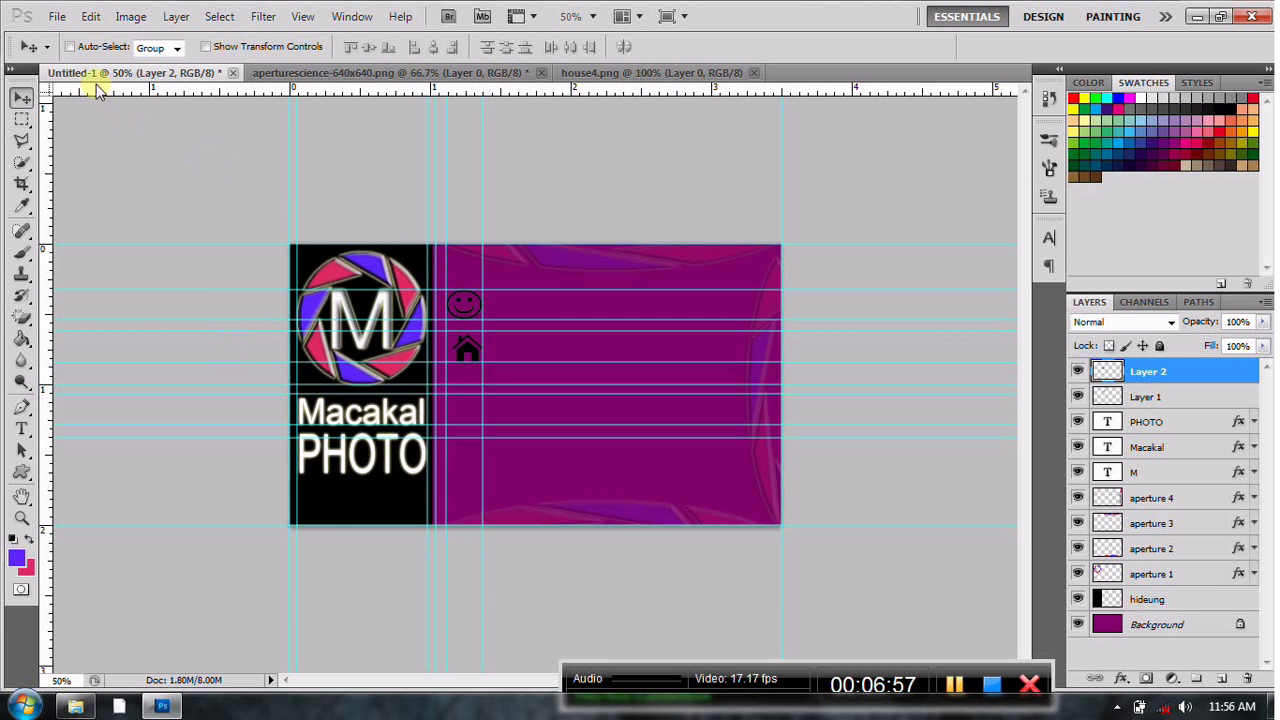
- Enlarge the house icon to about 120% and apply it, then add a horizontal guide lower down
{"action": "left_click", "coordinate": [90, 16]}
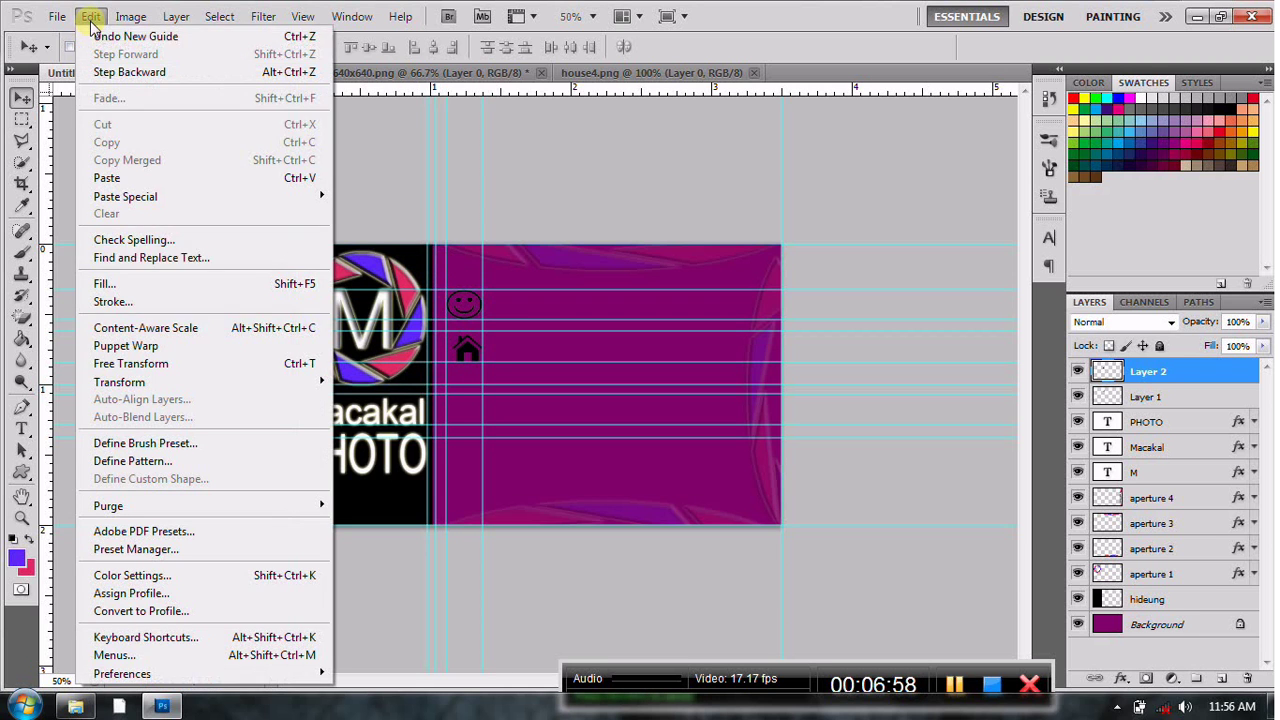
{"action": "left_click", "coordinate": [190, 363]}
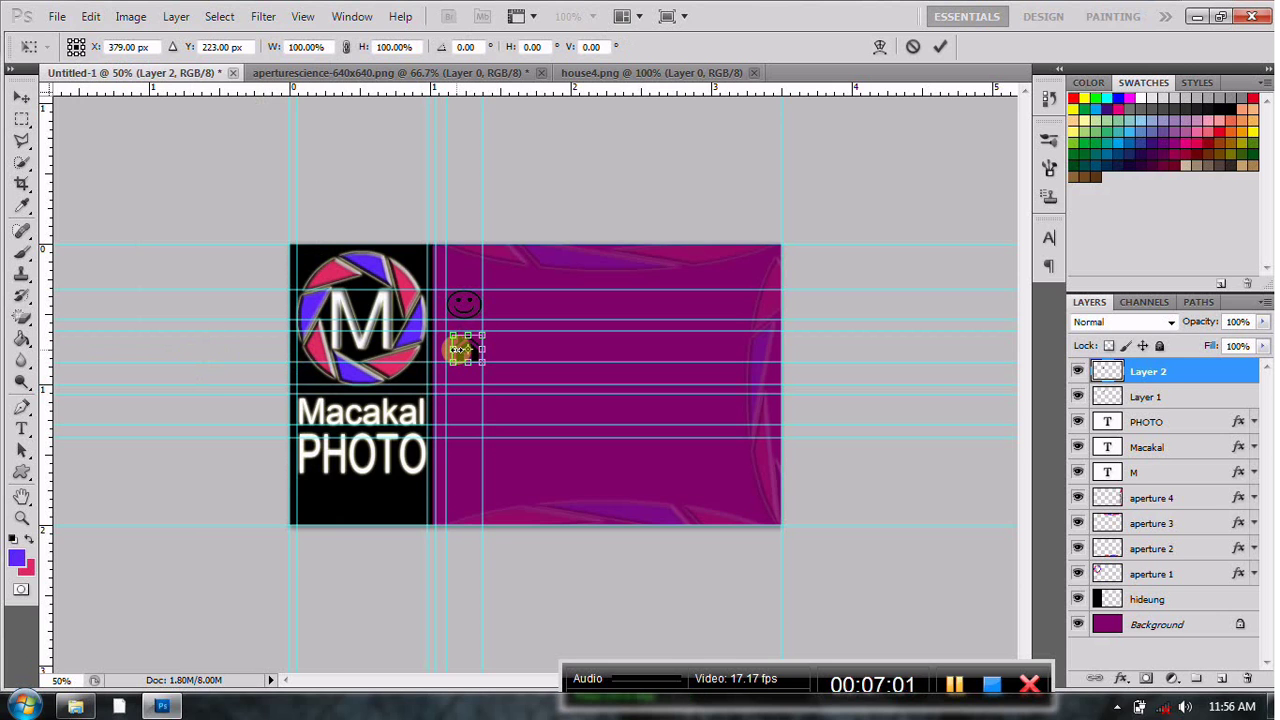
{"action": "left_click_drag", "start_coordinate": [455, 348], "coordinate": [447, 348]}
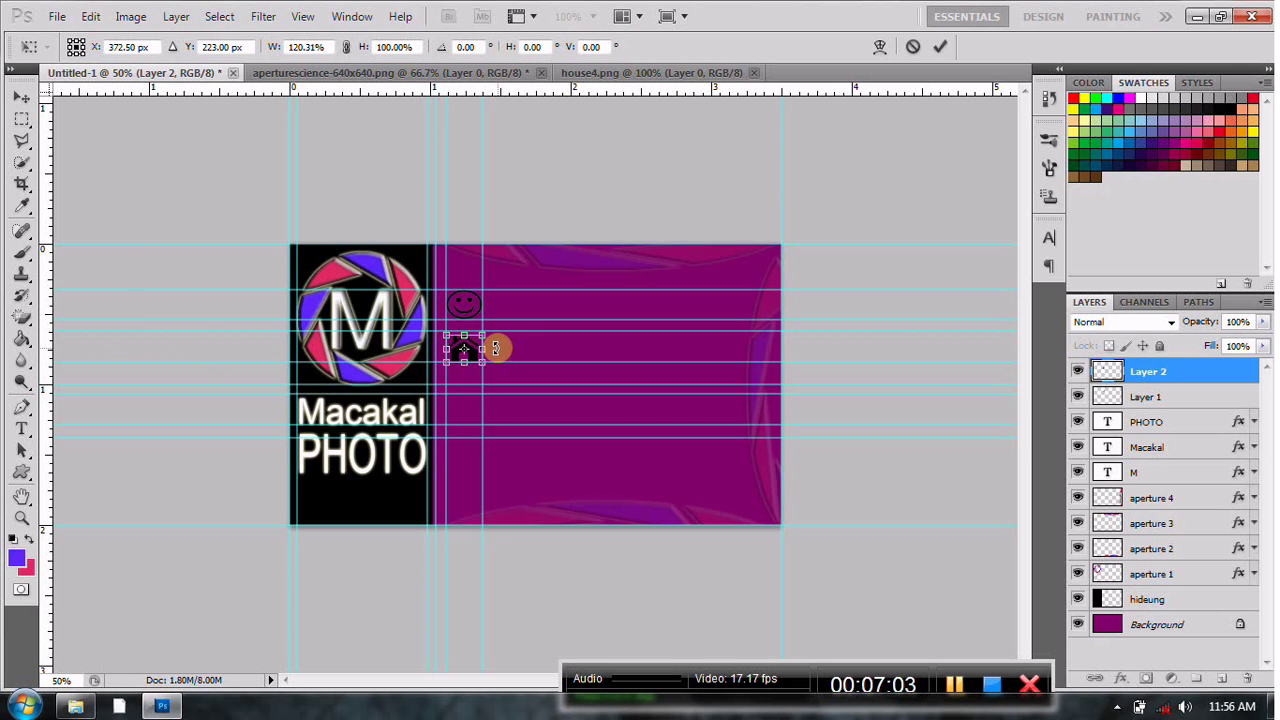
{"action": "left_click_drag", "start_coordinate": [464, 336], "coordinate": [466, 330]}
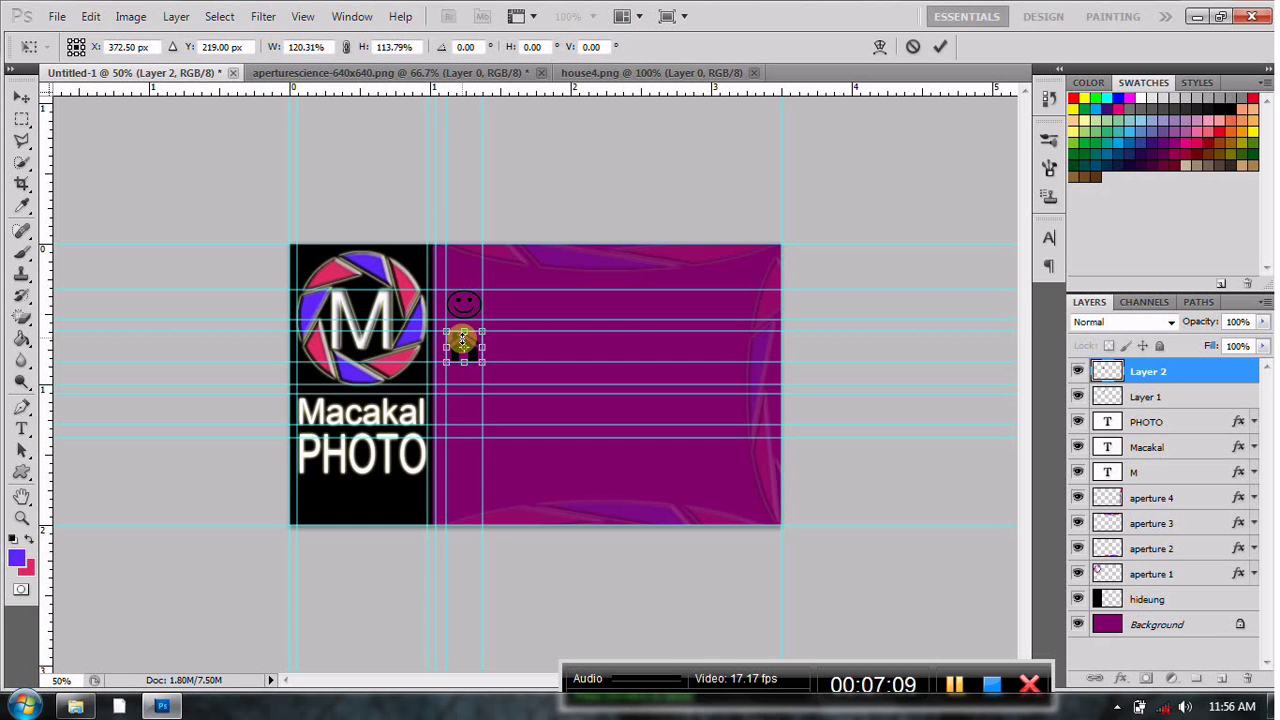
{"action": "left_click", "coordinate": [21, 97]}
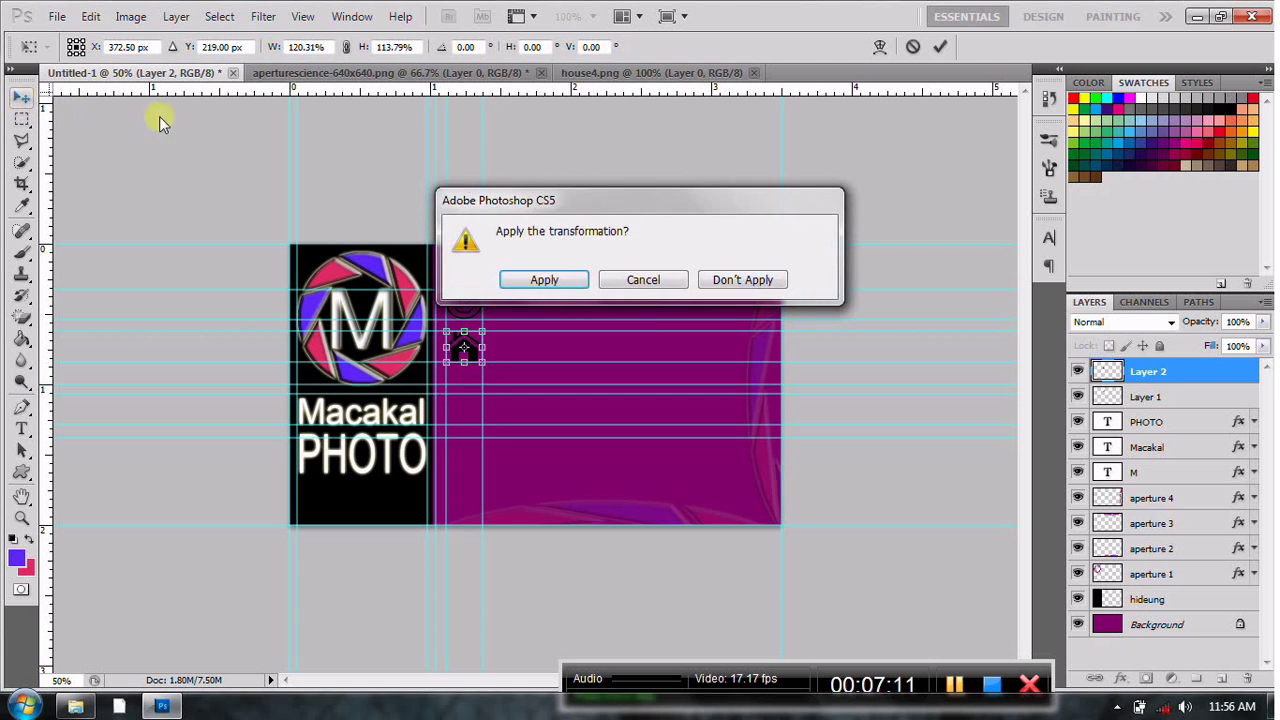
{"action": "left_click", "coordinate": [544, 278]}
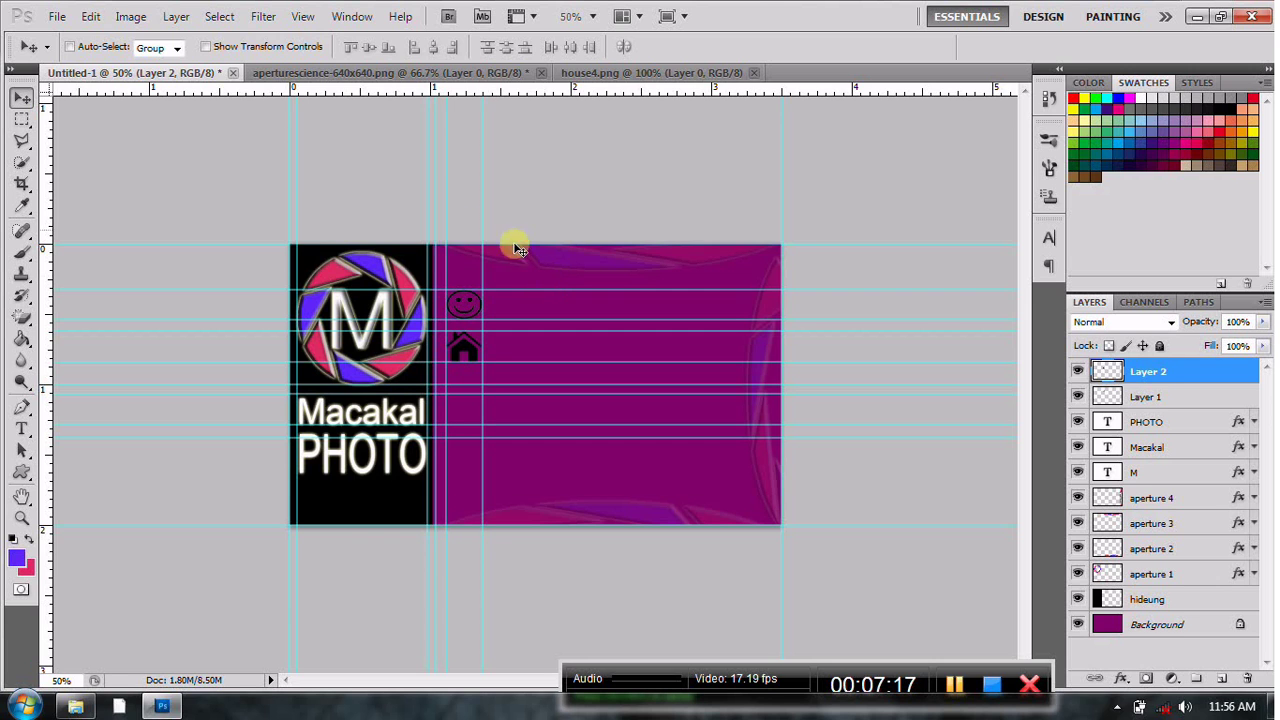
{"action": "left_click_drag", "start_coordinate": [349, 89], "coordinate": [362, 216]}
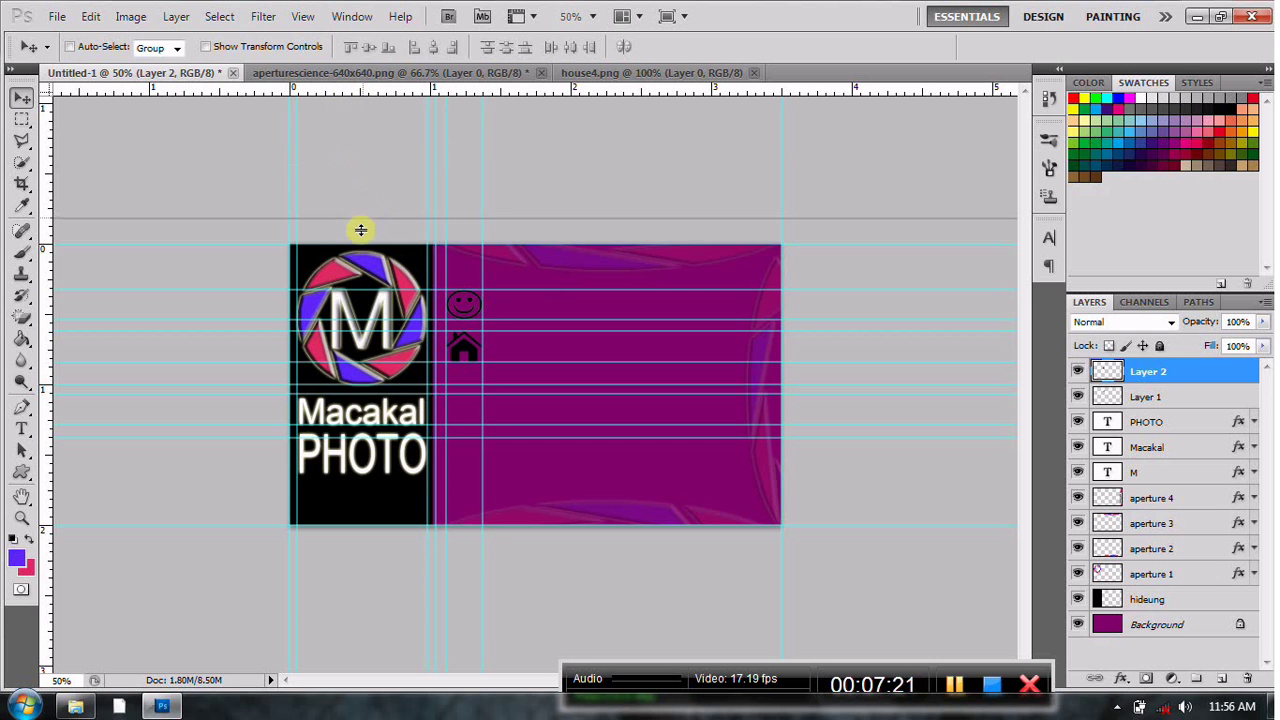
{"action": "left_click_drag", "start_coordinate": [362, 217], "coordinate": [360, 375]}
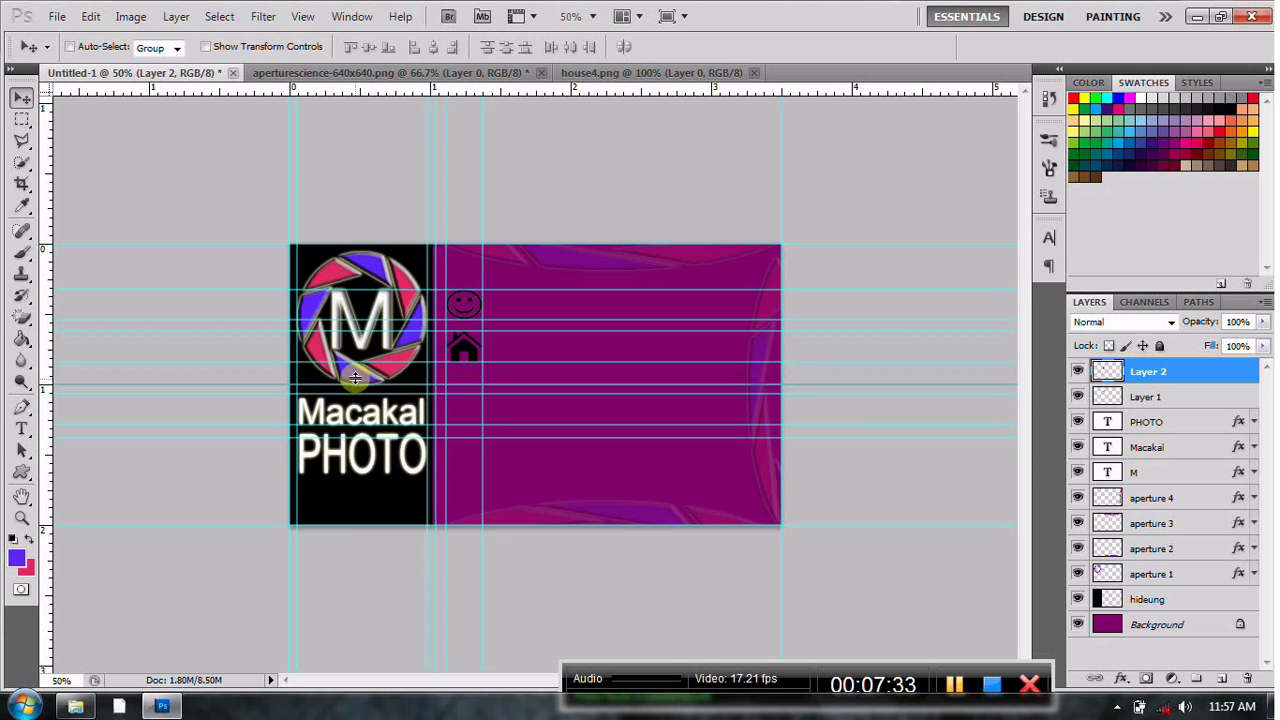
- Move the horizontal guide from below the aperture logo to just above the Macakal text
{"action": "left_click_drag", "start_coordinate": [360, 375], "coordinate": [352, 374]}
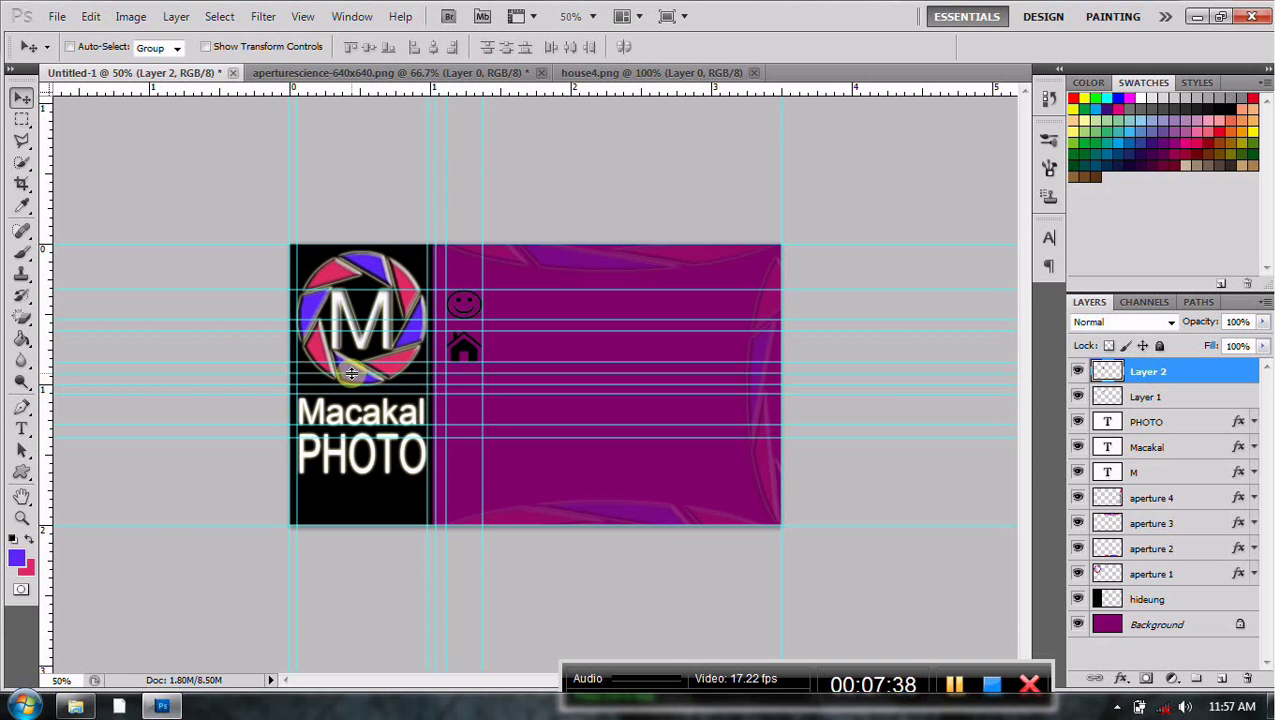
{"action": "left_click", "coordinate": [407, 386]}
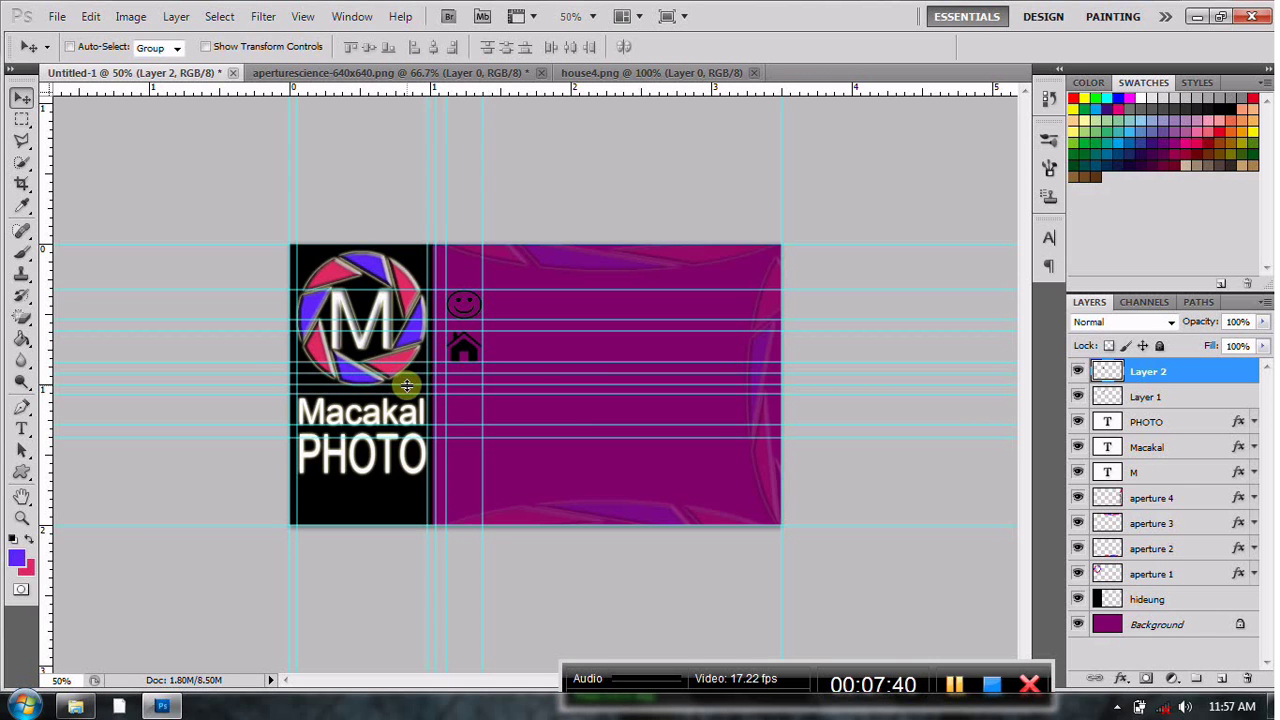
{"action": "left_click", "coordinate": [365, 400]}
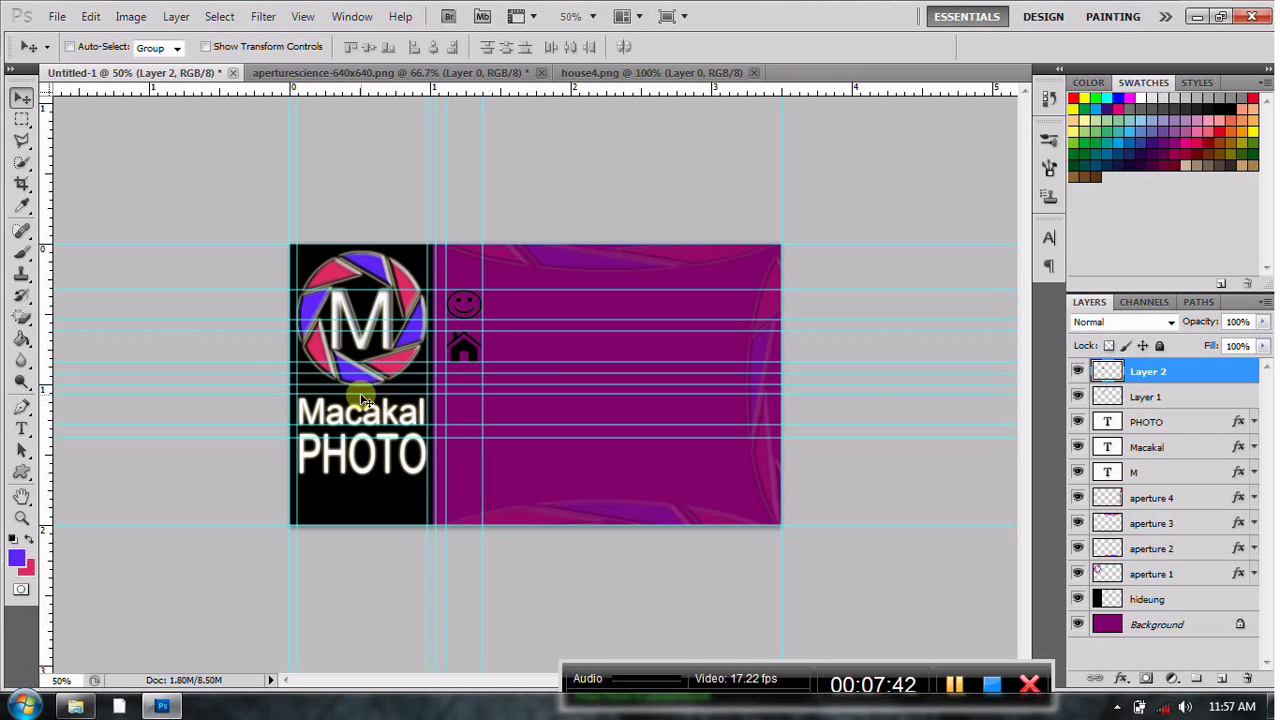
{"action": "mouse_move", "coordinate": [353, 384]}
{"action": "left_mouse_down"}
{"action": "mouse_move", "coordinate": [345, 372]}
{"action": "mouse_move", "coordinate": [342, 383]}
{"action": "left_mouse_up"}
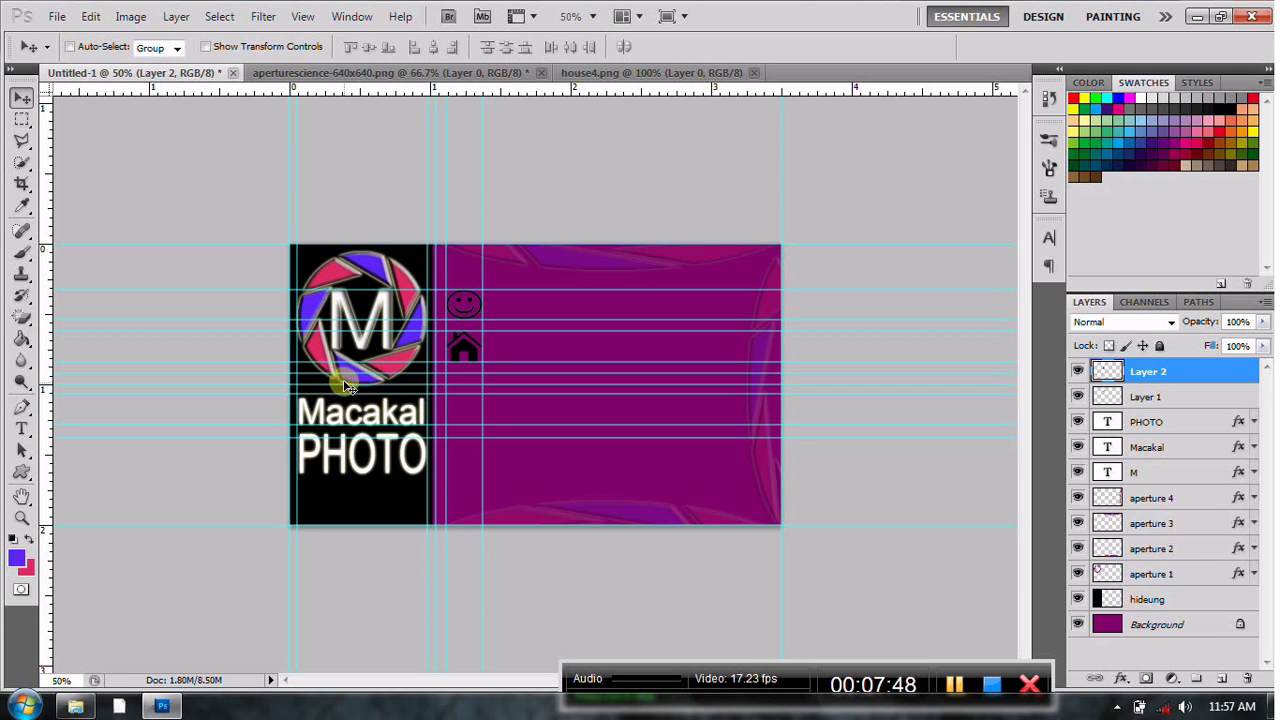
{"action": "left_click_drag", "start_coordinate": [342, 383], "coordinate": [344, 403]}
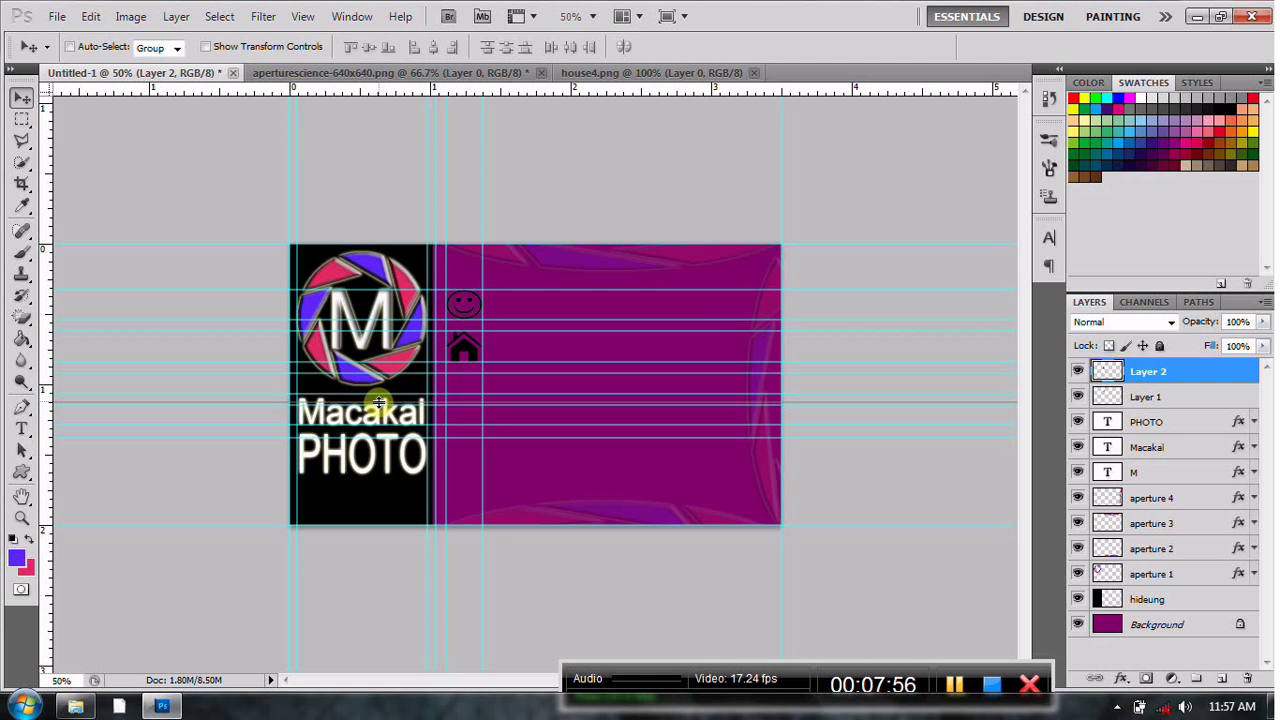
{"action": "mouse_move", "coordinate": [383, 405]}
{"action": "left_mouse_down"}
{"action": "mouse_move", "coordinate": [370, 393]}
{"action": "mouse_move", "coordinate": [220, 399]}
{"action": "left_mouse_up"}
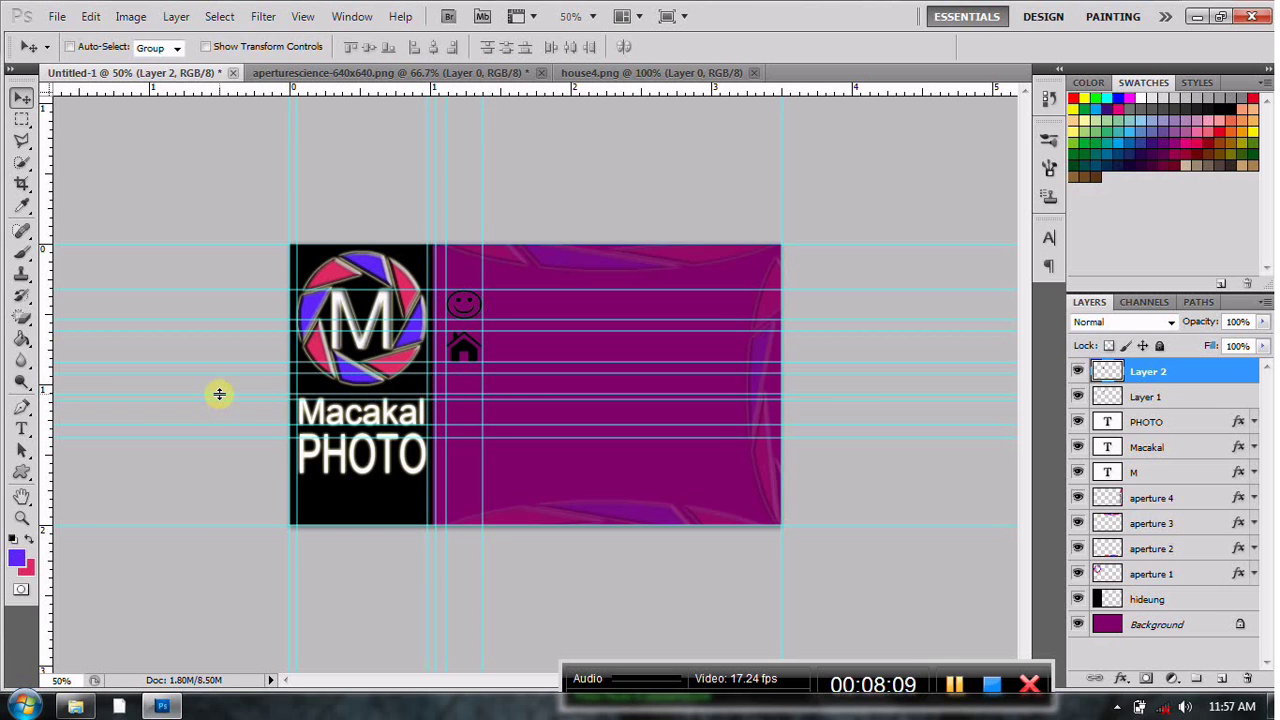
- Undo the accidental house-layer deletion and drag the stray guide back into the ruler
{"action": "key", "text": "Delete"}
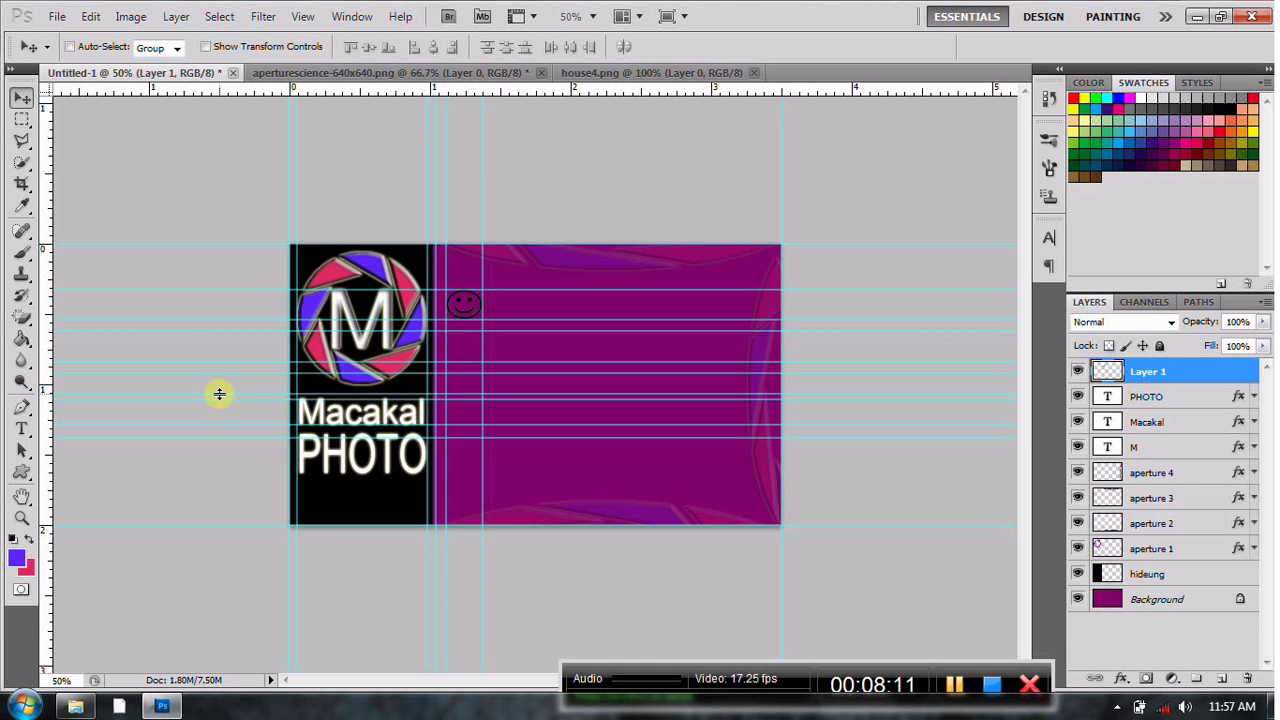
{"action": "left_click", "coordinate": [91, 16]}
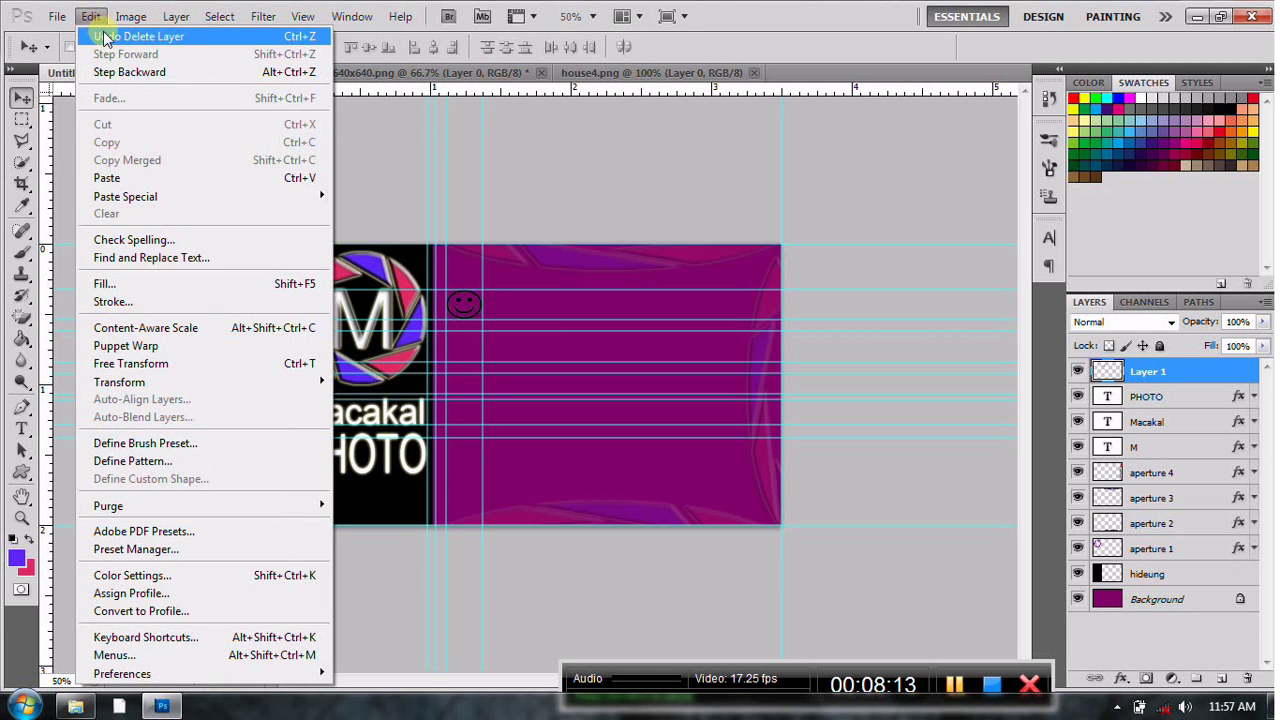
{"action": "left_click", "coordinate": [140, 36]}
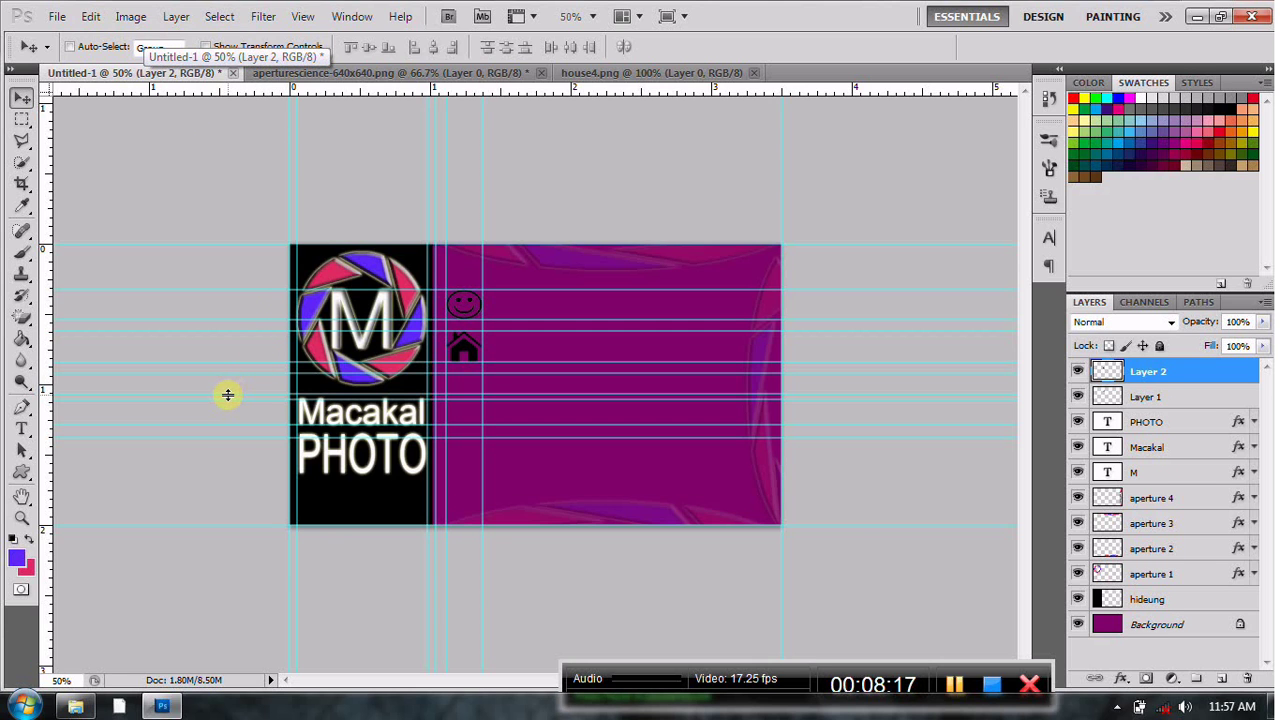
{"action": "left_click_drag", "start_coordinate": [227, 394], "coordinate": [166, 82]}
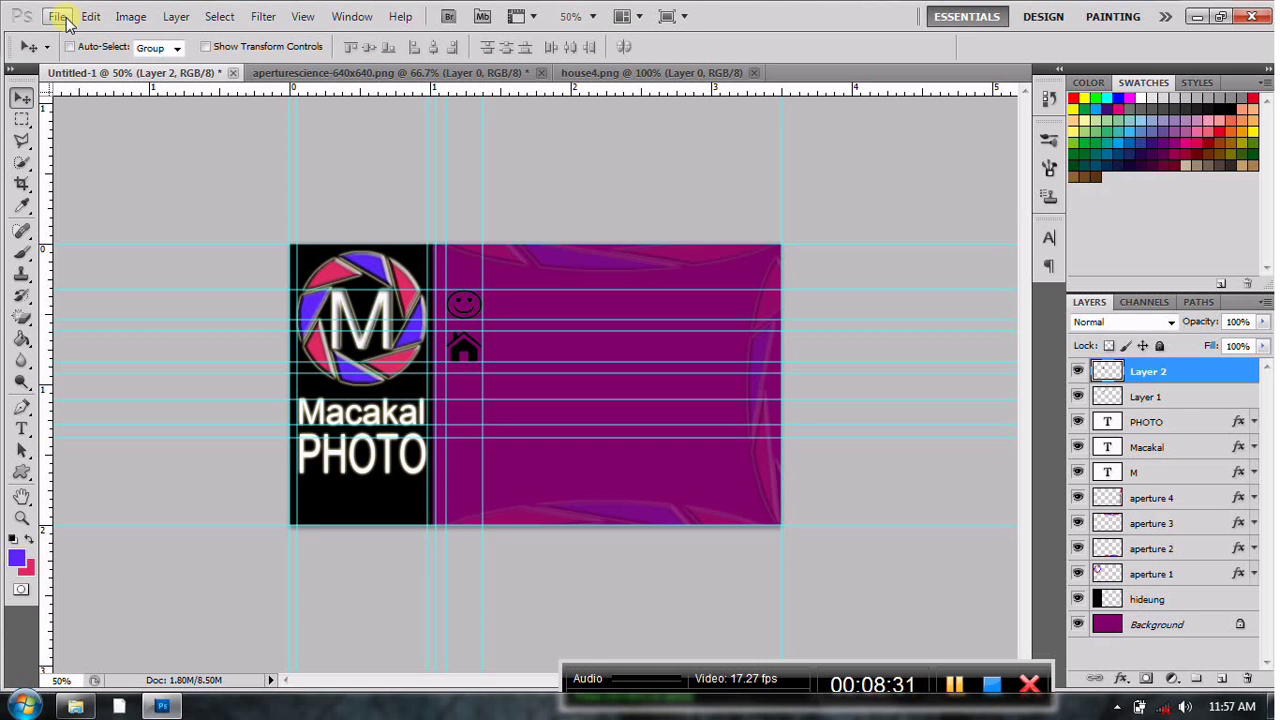
- Open the telepon phone image
{"action": "left_click", "coordinate": [58, 17]}
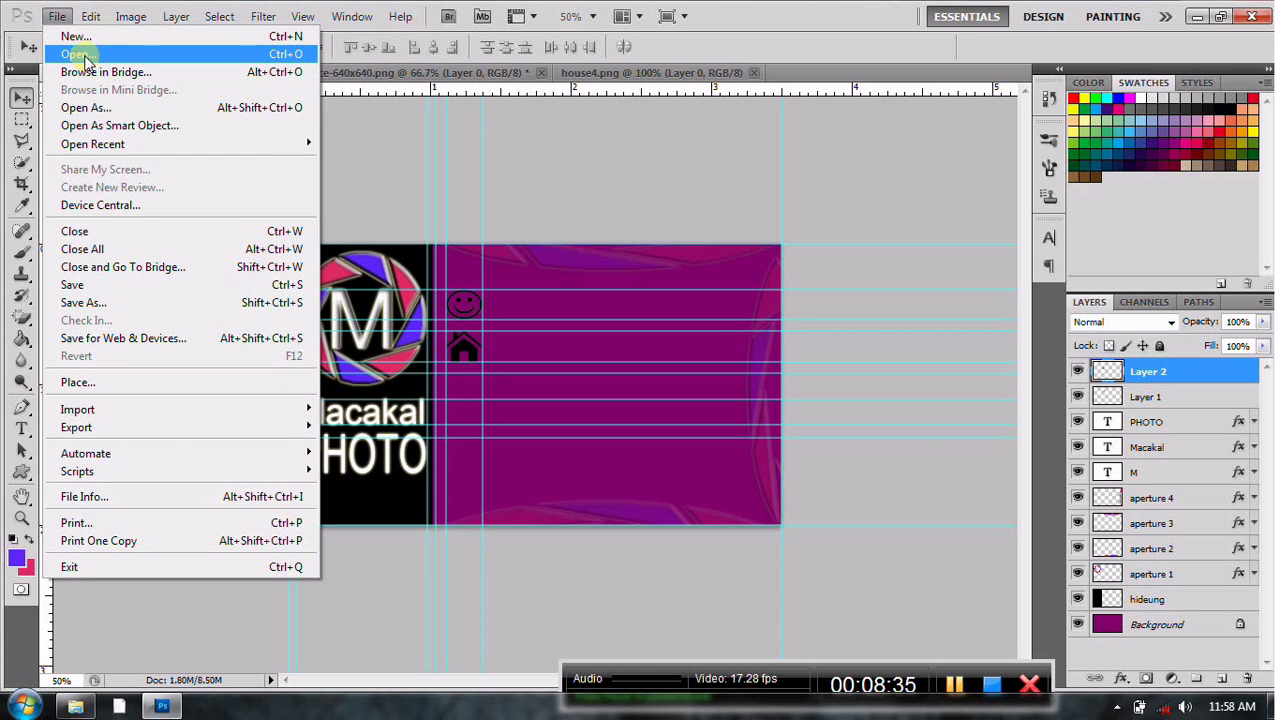
{"action": "left_click", "coordinate": [78, 54]}
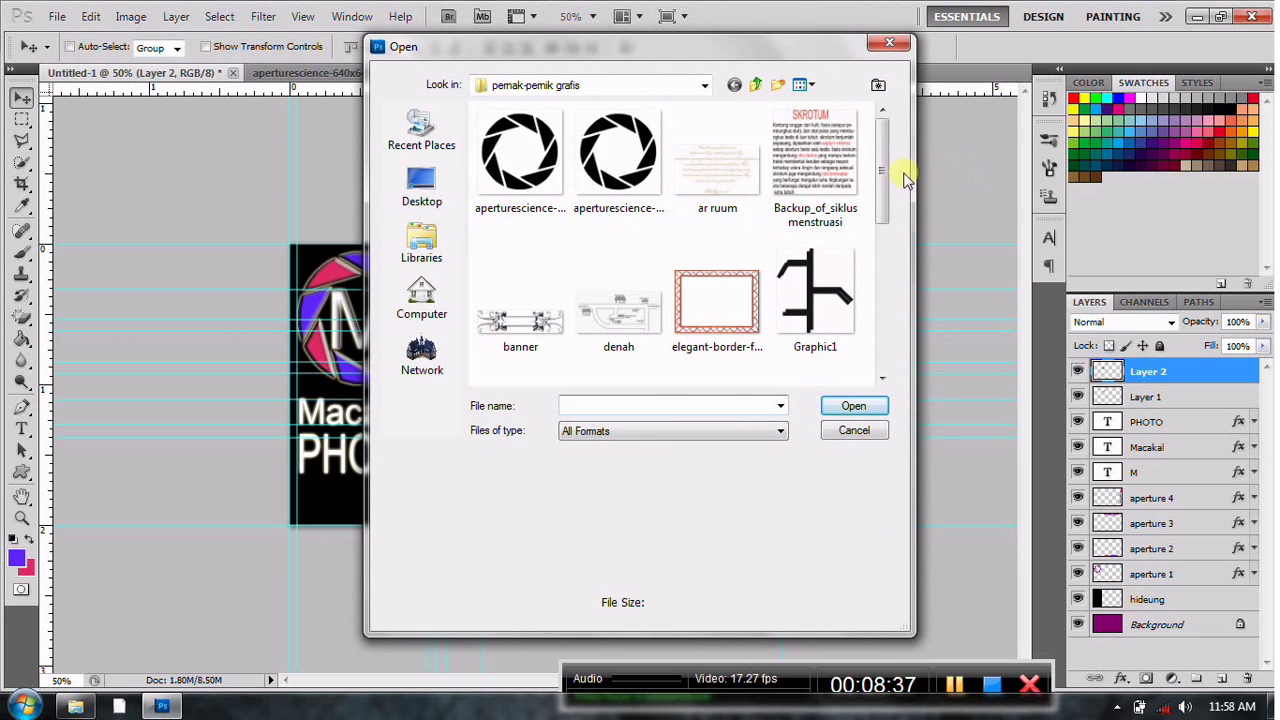
{"action": "mouse_move", "coordinate": [878, 172]}
{"action": "left_mouse_down"}
{"action": "mouse_move", "coordinate": [888, 263]}
{"action": "mouse_move", "coordinate": [942, 334]}
{"action": "left_mouse_up"}
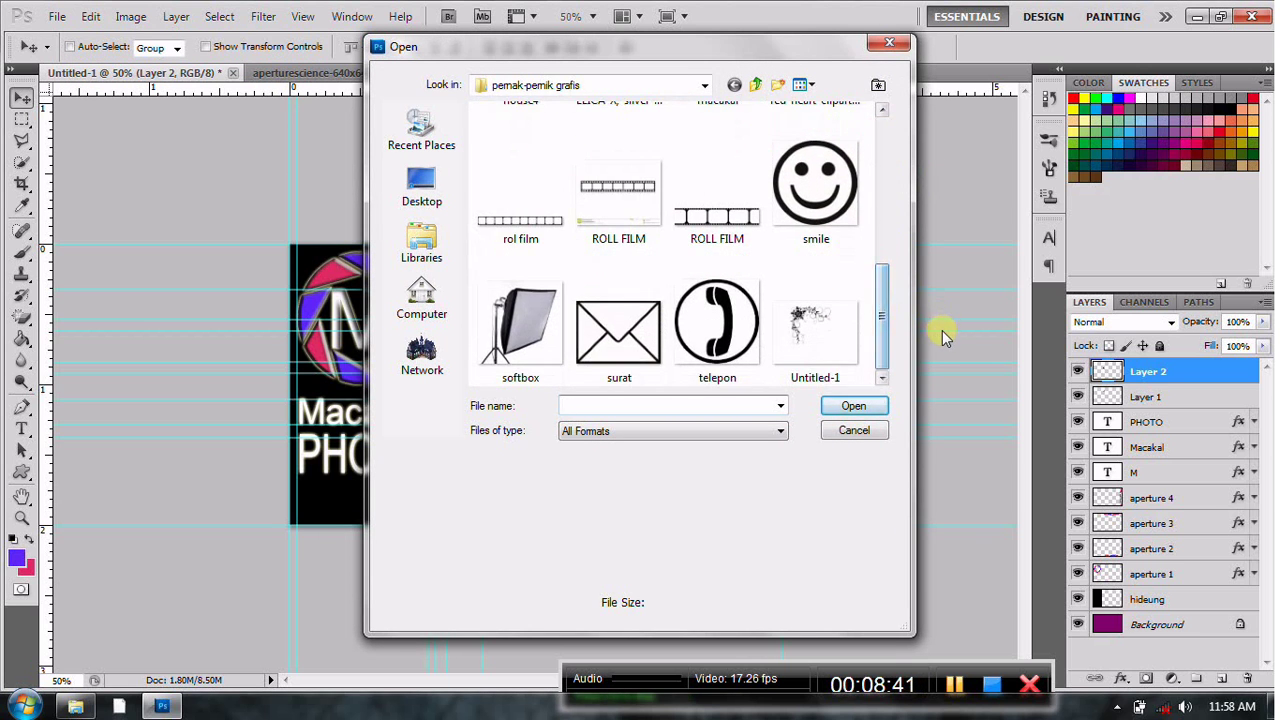
{"action": "left_click", "coordinate": [716, 320]}
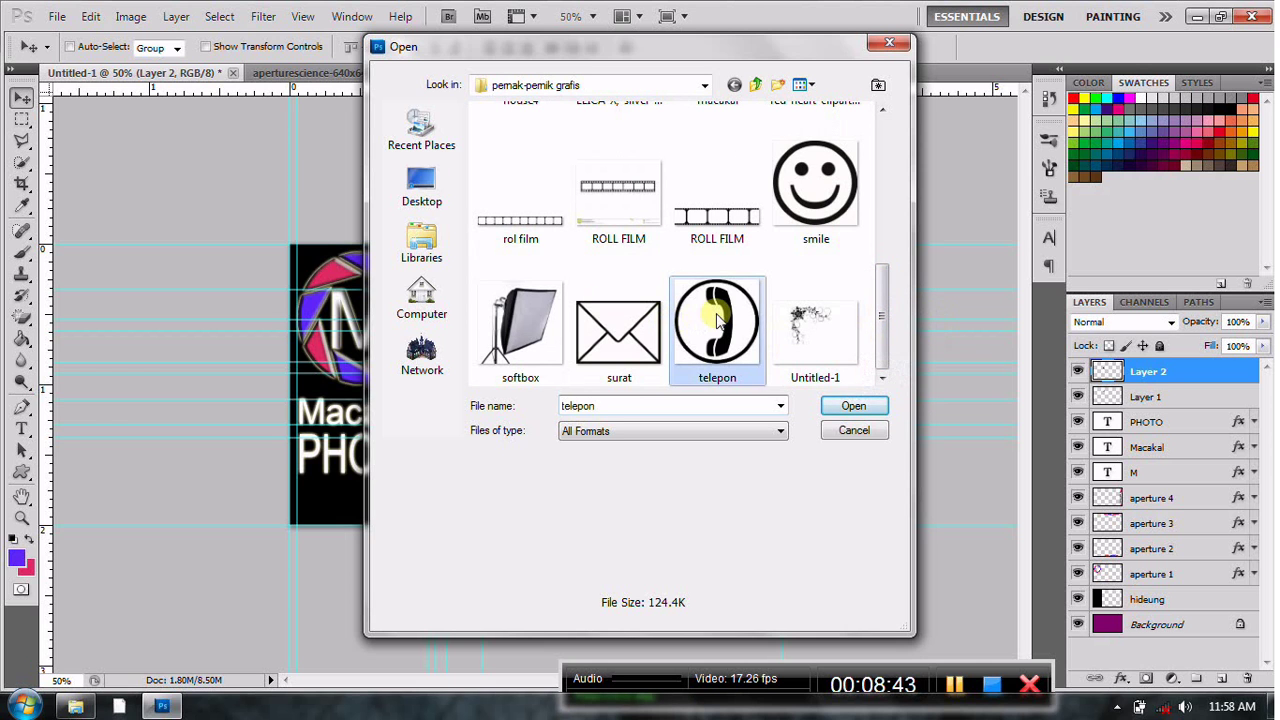
{"action": "left_click", "coordinate": [853, 403]}
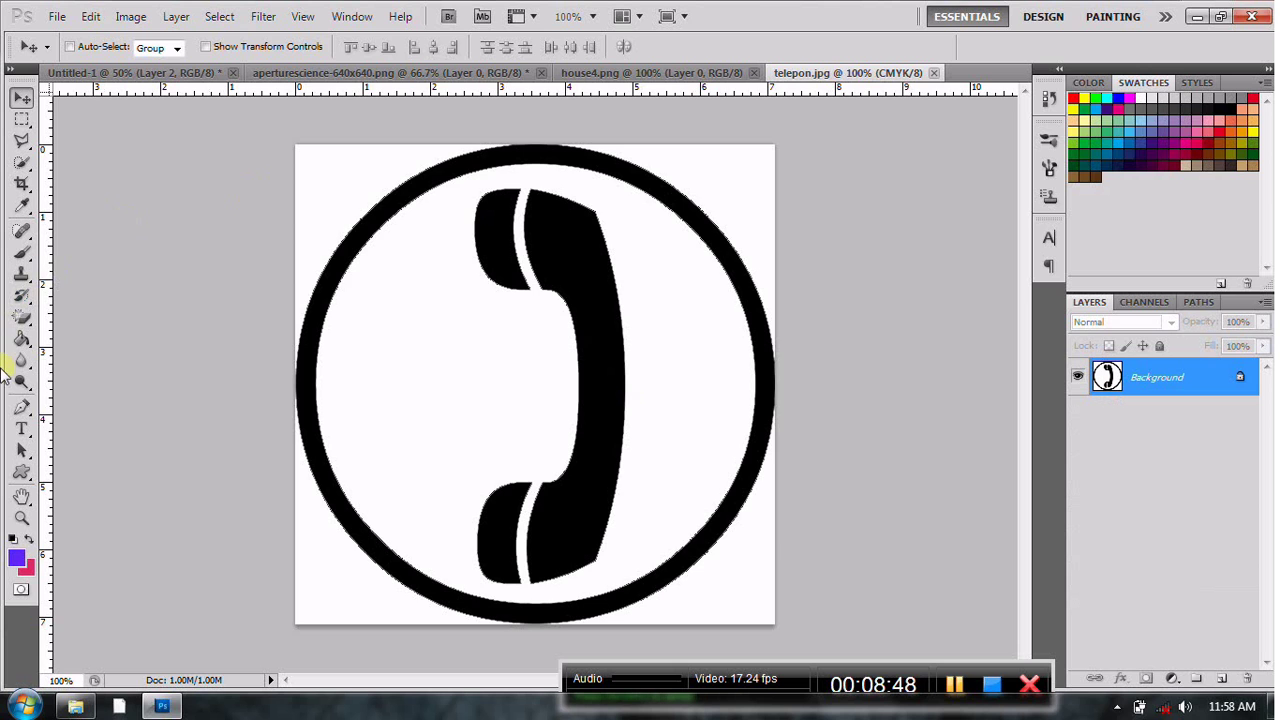
- Erase the white inside the circle and all four corners with the Magic Eraser
{"action": "left_click", "coordinate": [20, 316]}
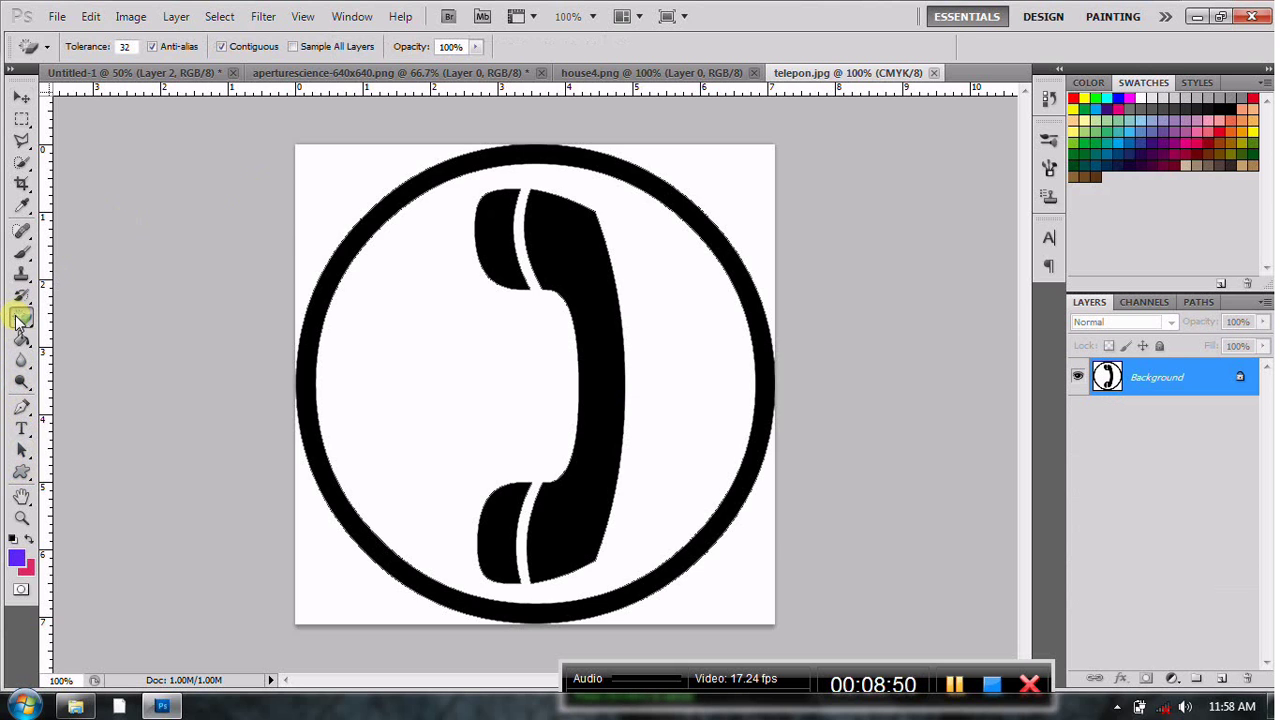
{"action": "left_click", "coordinate": [452, 420]}
{"action": "left_click", "coordinate": [324, 209]}
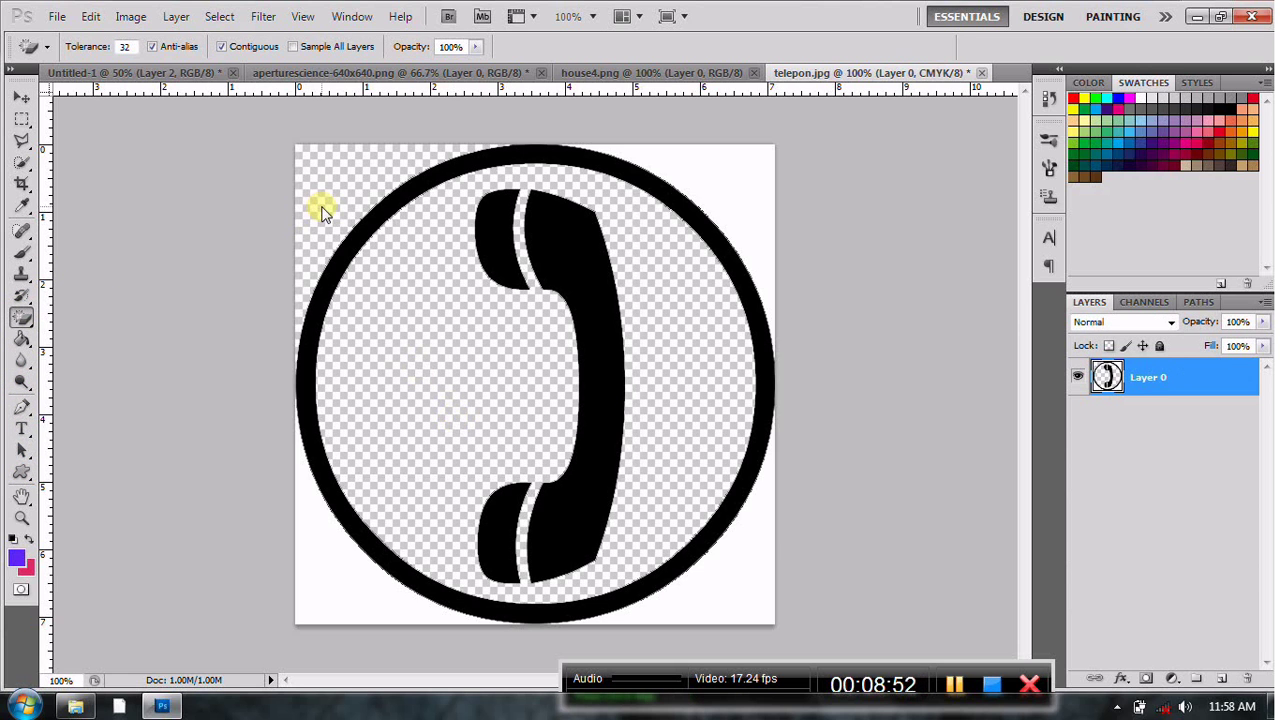
{"action": "left_click", "coordinate": [323, 553]}
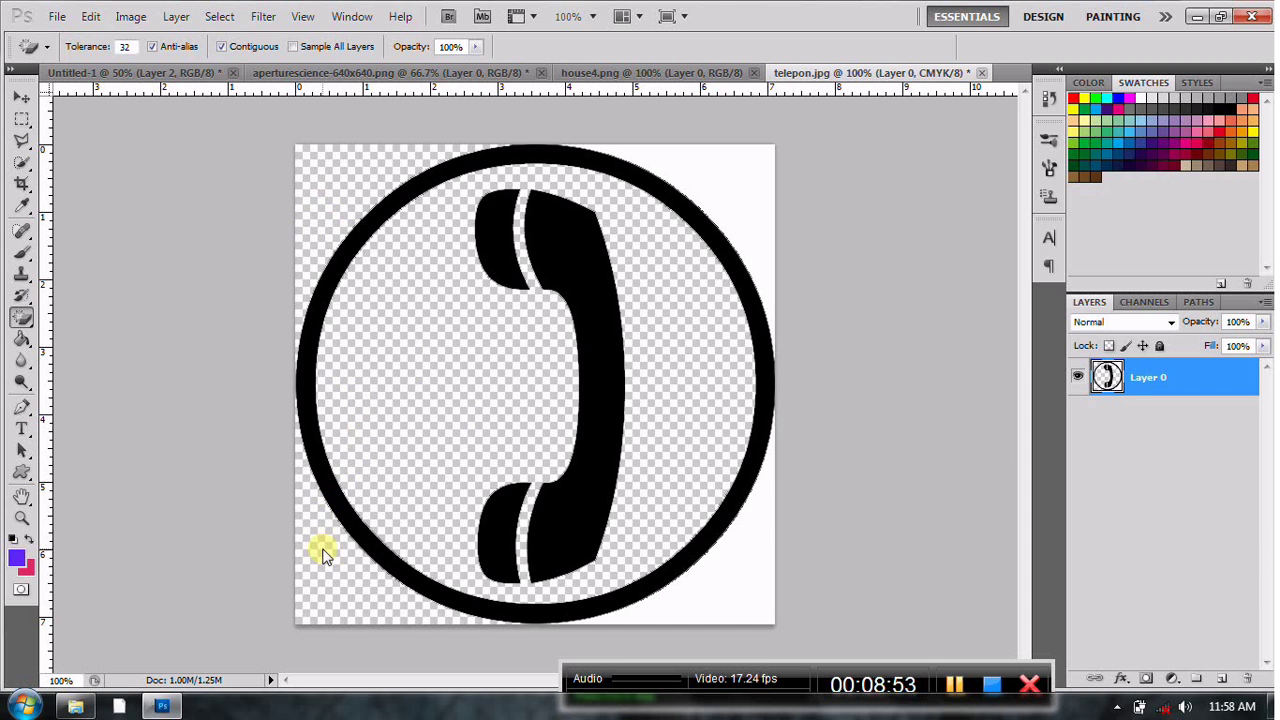
{"action": "left_click", "coordinate": [730, 576]}
{"action": "left_click", "coordinate": [737, 192]}
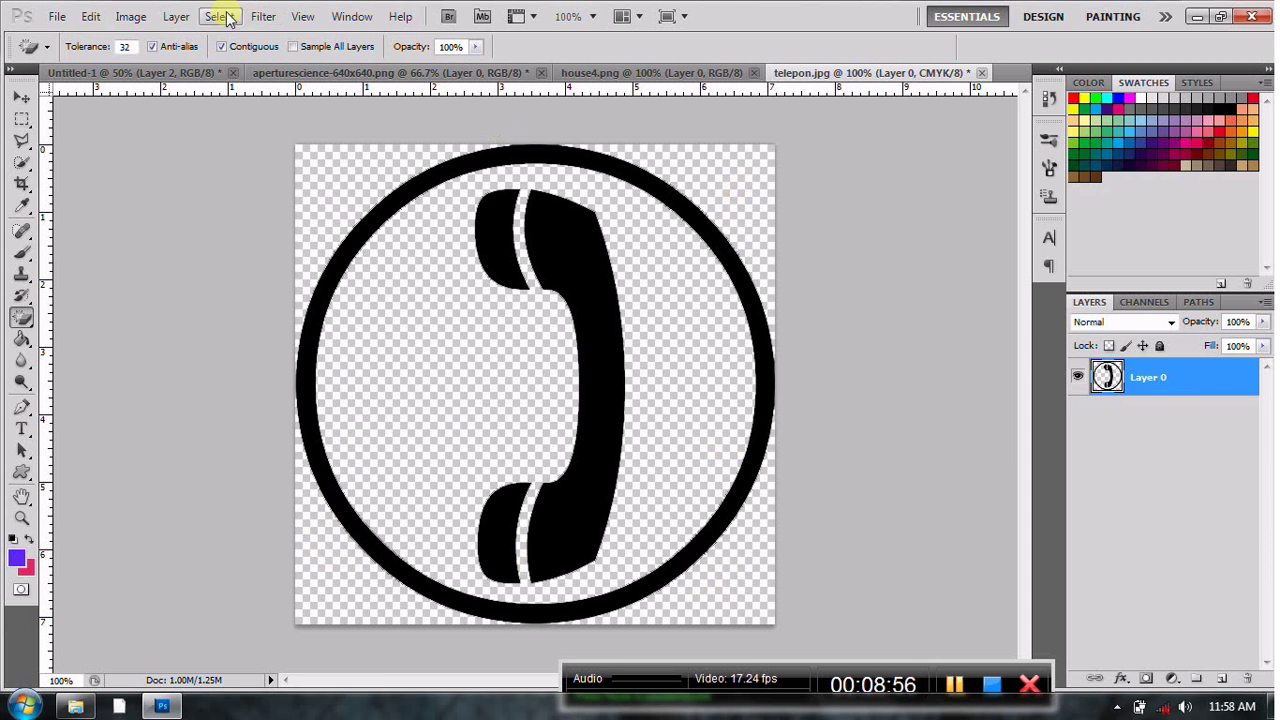
- Select the entire phone image and copy it
{"action": "left_click", "coordinate": [90, 17]}
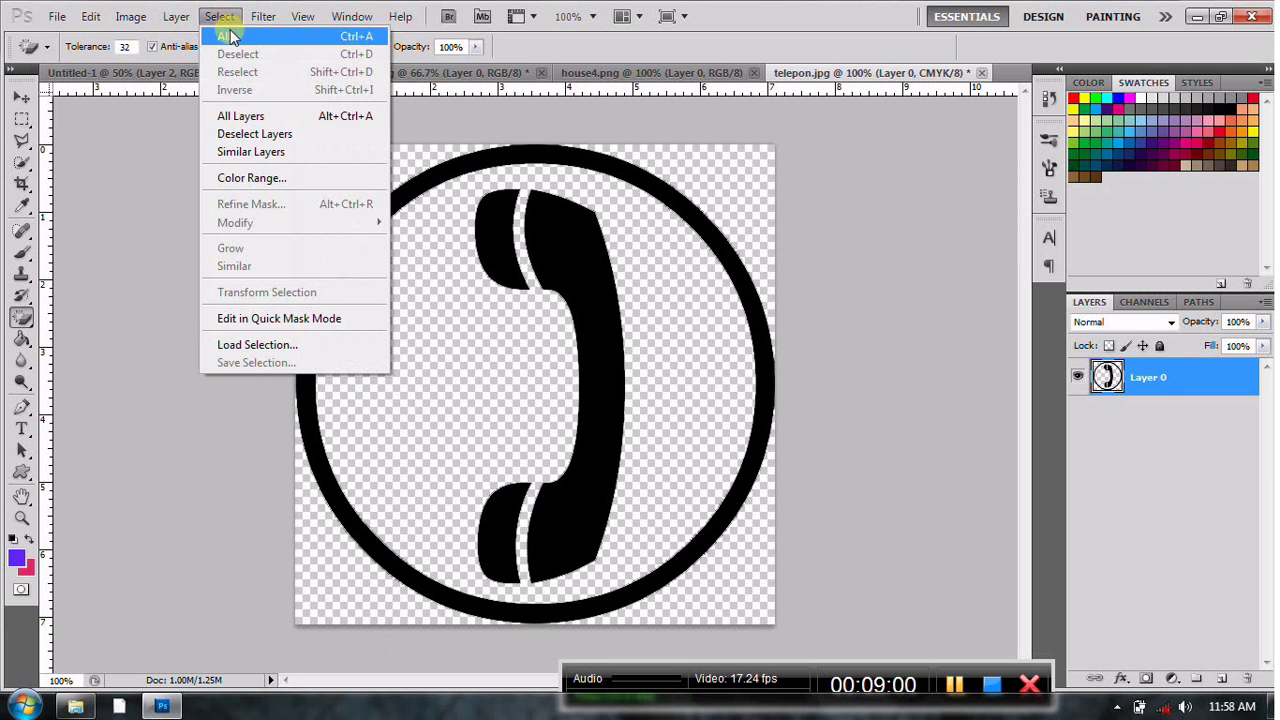
{"action": "left_click", "coordinate": [230, 37]}
{"action": "left_click", "coordinate": [90, 17]}
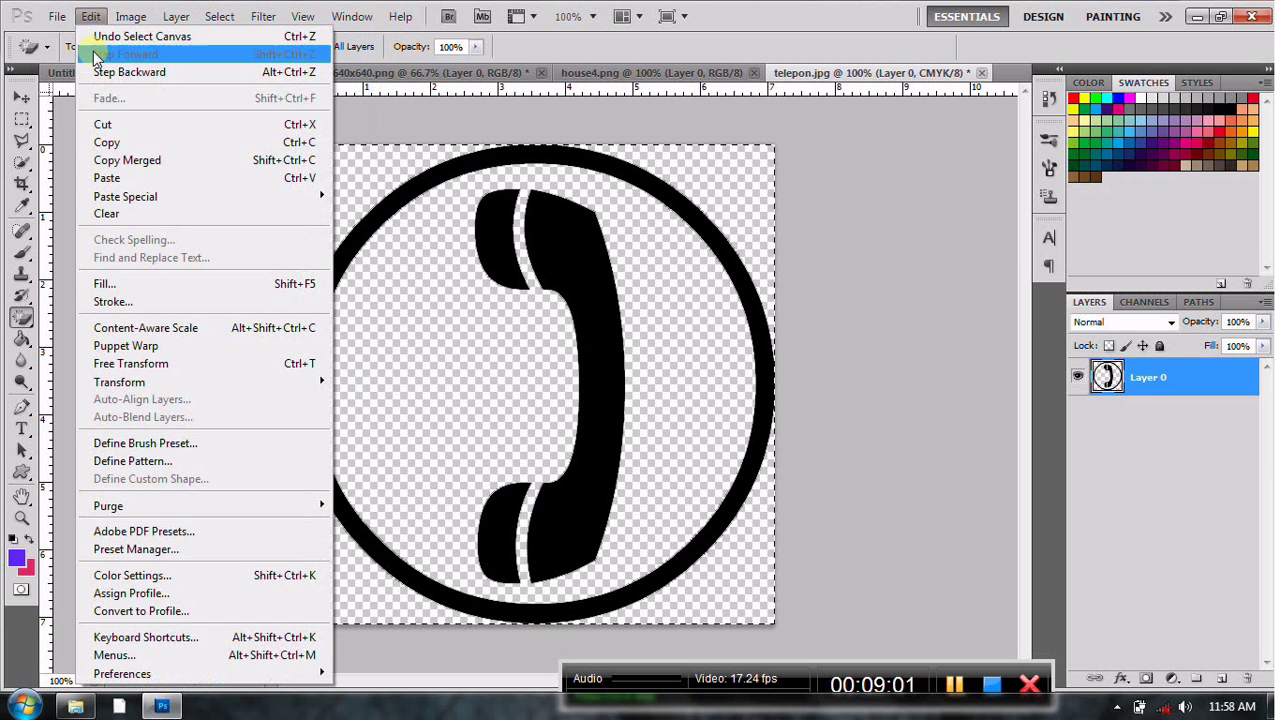
{"action": "left_click", "coordinate": [124, 142]}
- Paste the phone graphic into the business card as Layer 3
{"action": "left_click", "coordinate": [180, 74]}
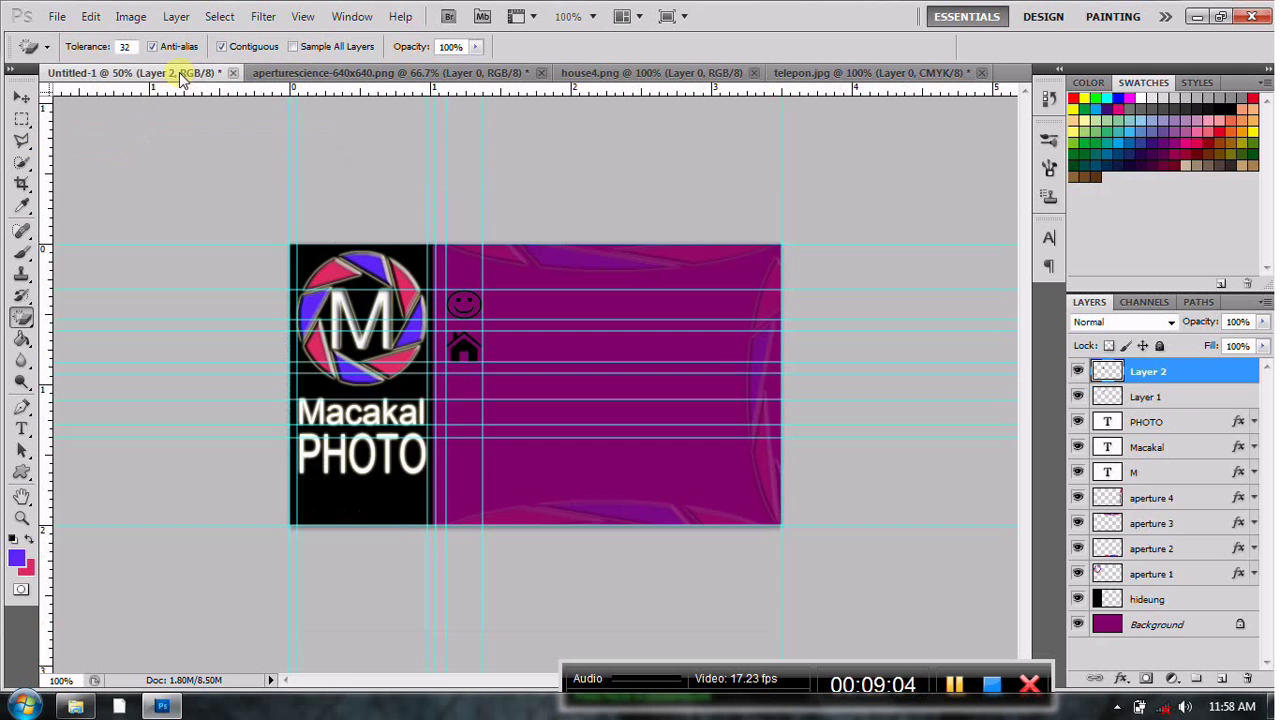
{"action": "left_click", "coordinate": [92, 17]}
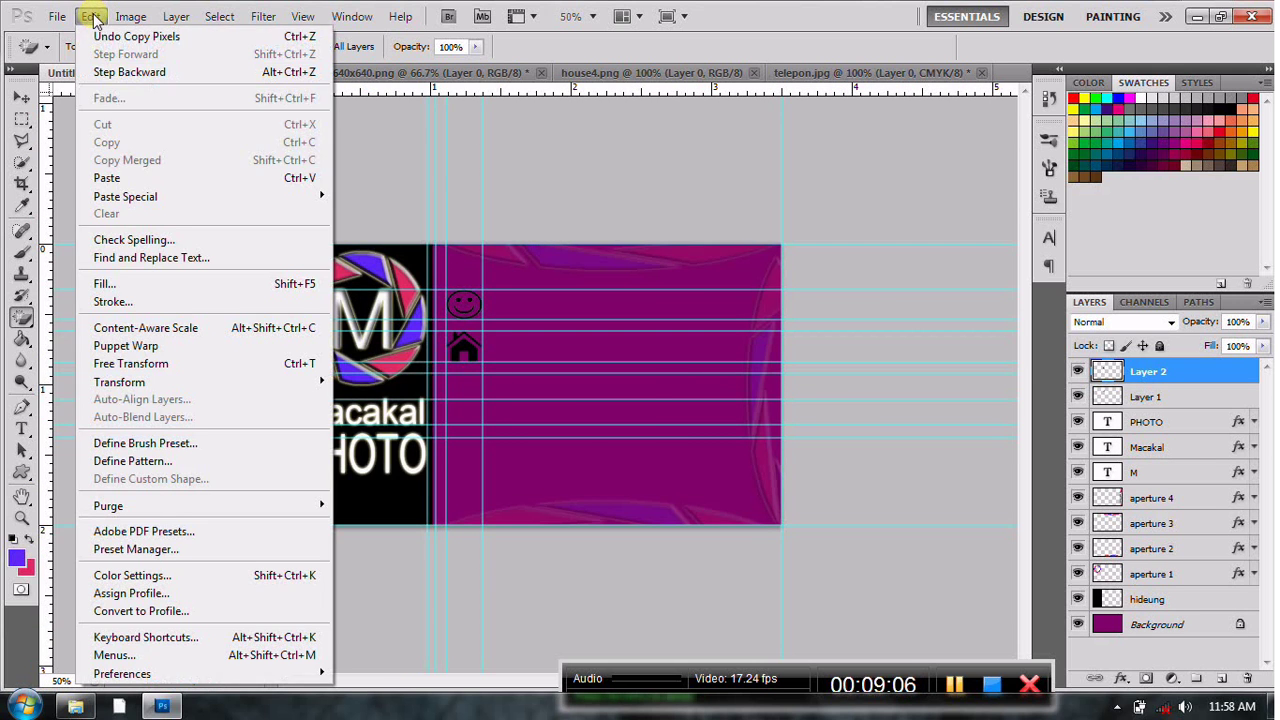
{"action": "left_click", "coordinate": [132, 177]}
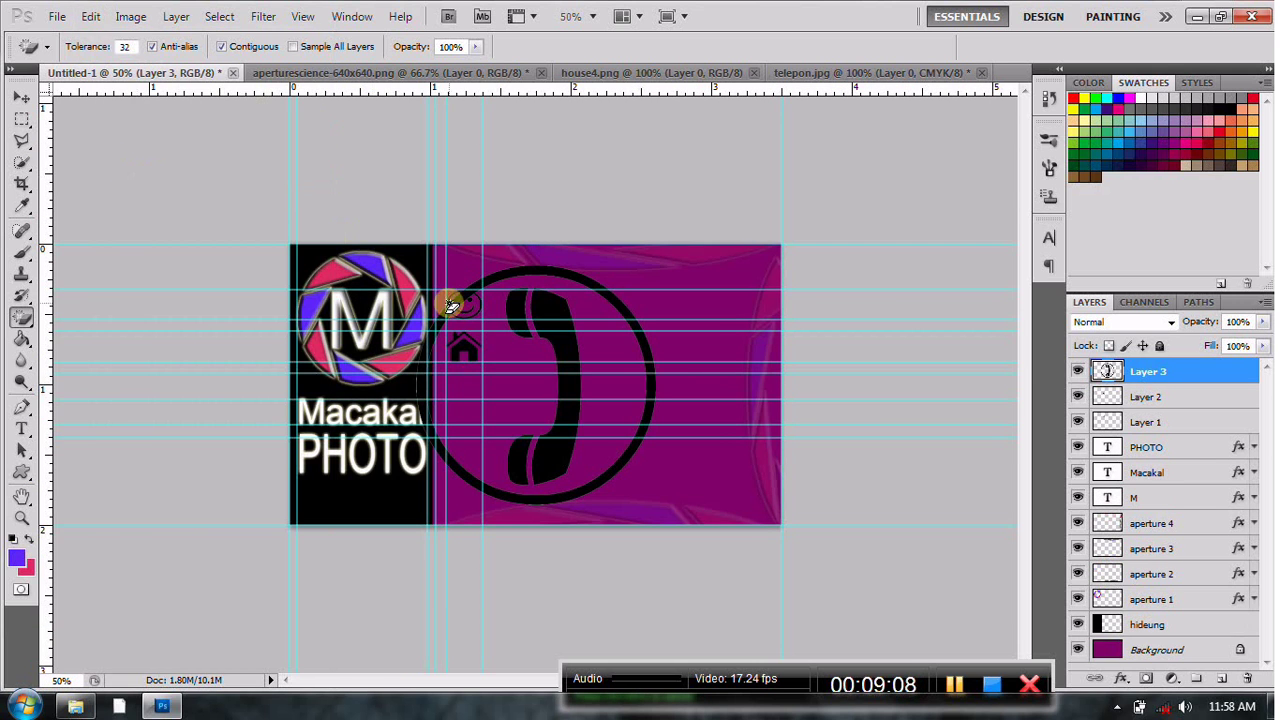
- Shrink and narrow the phone graphic to icon size directly below the house icon
{"action": "left_click", "coordinate": [92, 17]}
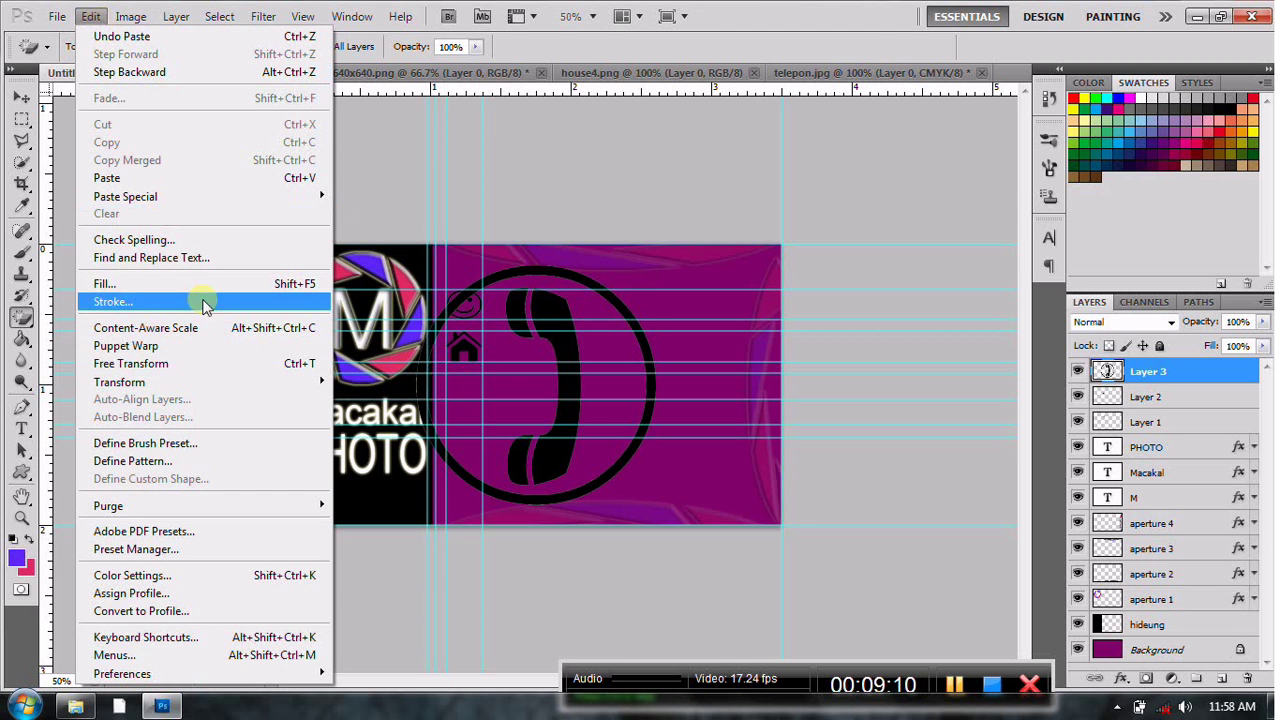
{"action": "left_click", "coordinate": [206, 363]}
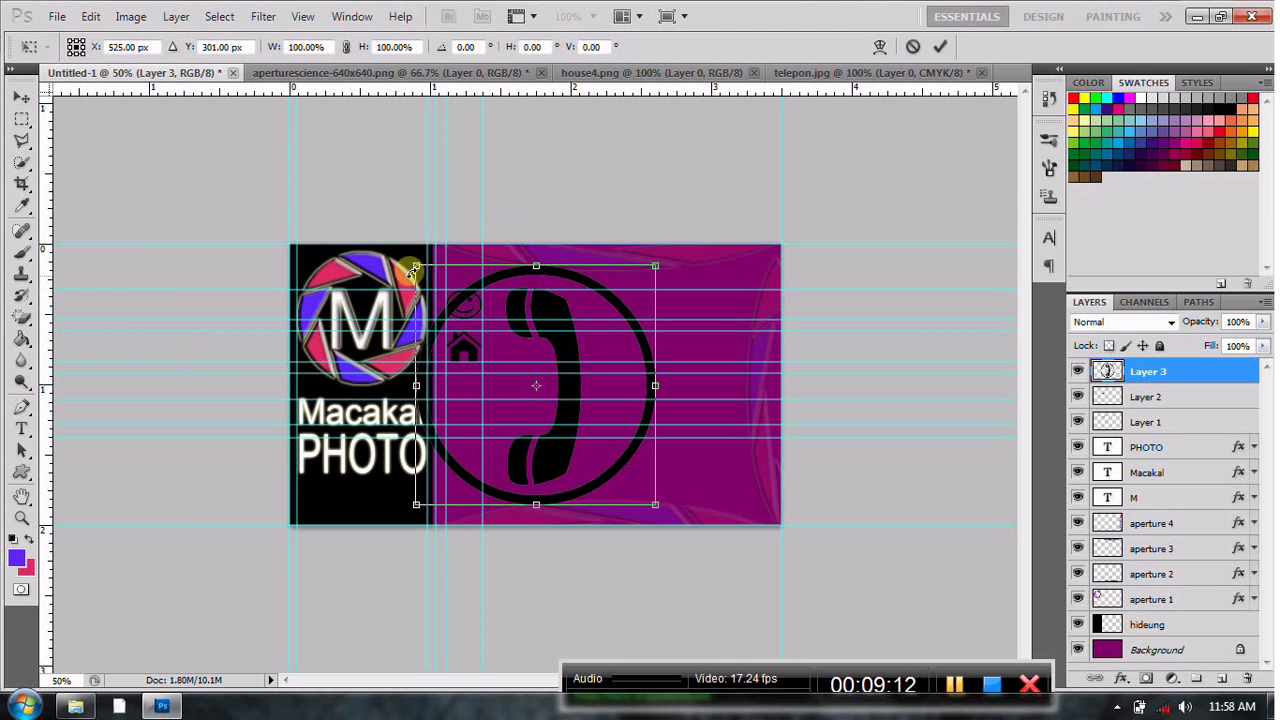
{"action": "mouse_move", "coordinate": [416, 267]}
{"action": "left_mouse_down"}
{"action": "mouse_move", "coordinate": [464, 348]}
{"action": "mouse_move", "coordinate": [447, 374]}
{"action": "left_mouse_up"}
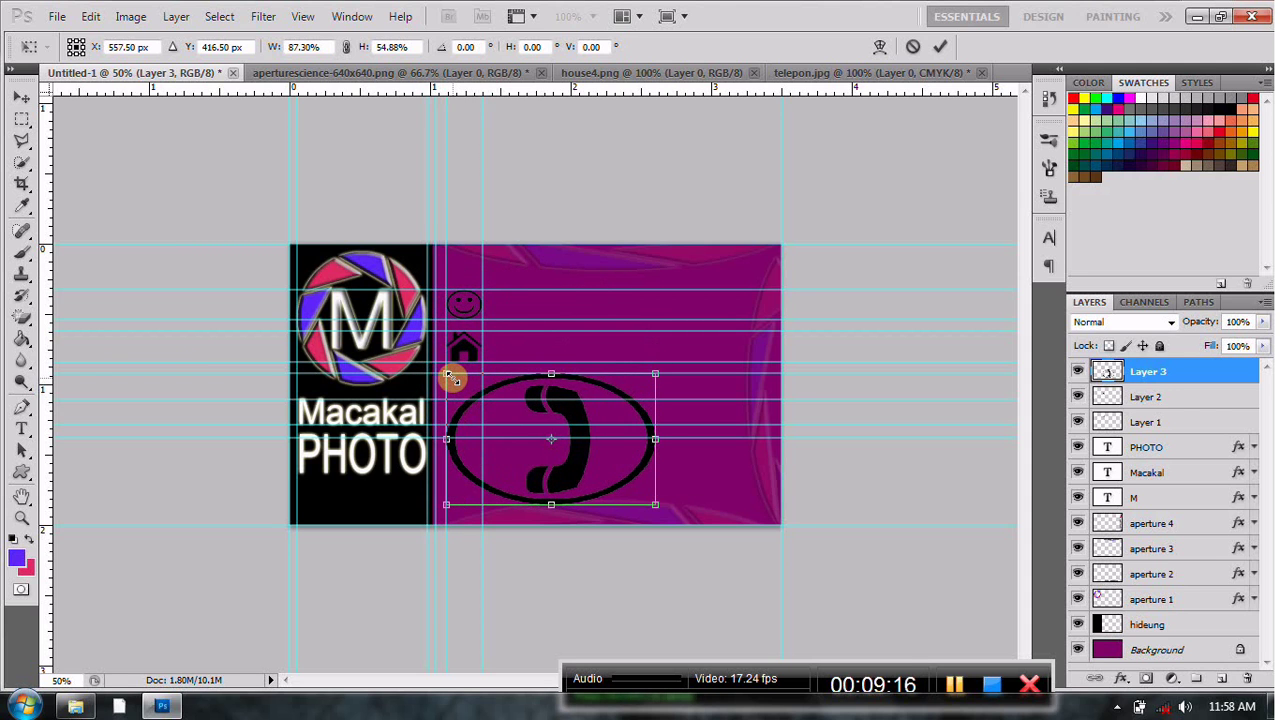
{"action": "left_click_drag", "start_coordinate": [655, 438], "coordinate": [486, 430]}
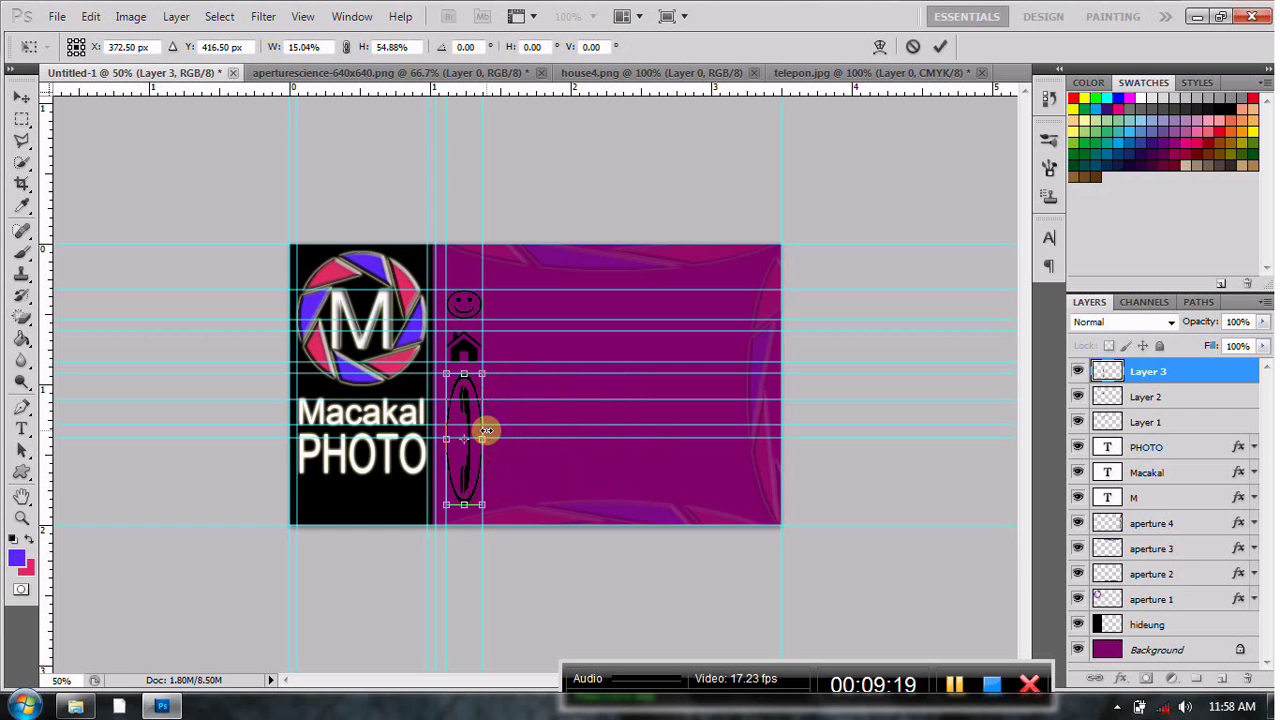
{"action": "left_click_drag", "start_coordinate": [464, 504], "coordinate": [456, 401]}
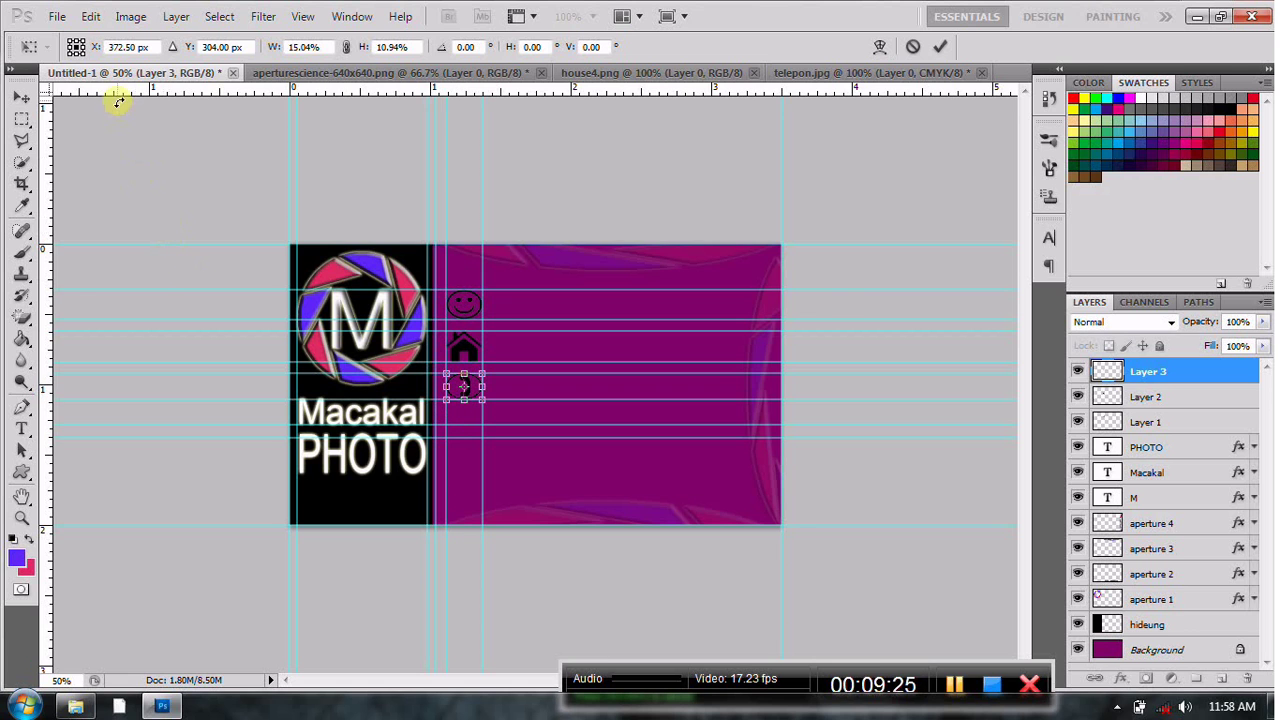
{"action": "left_click", "coordinate": [20, 97]}
- Apply the phone icon resize and move a horizontal guide near the card's bottom edge
{"action": "left_click", "coordinate": [542, 281]}
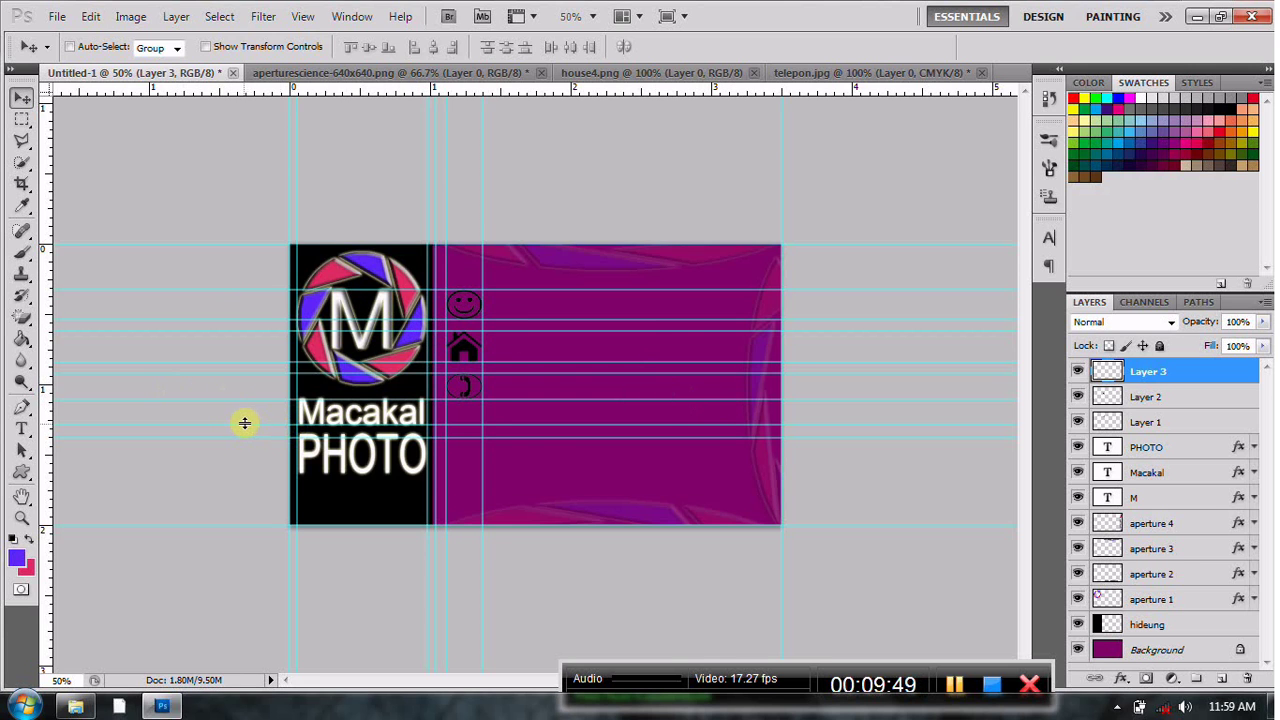
{"action": "left_click_drag", "start_coordinate": [240, 426], "coordinate": [238, 411]}
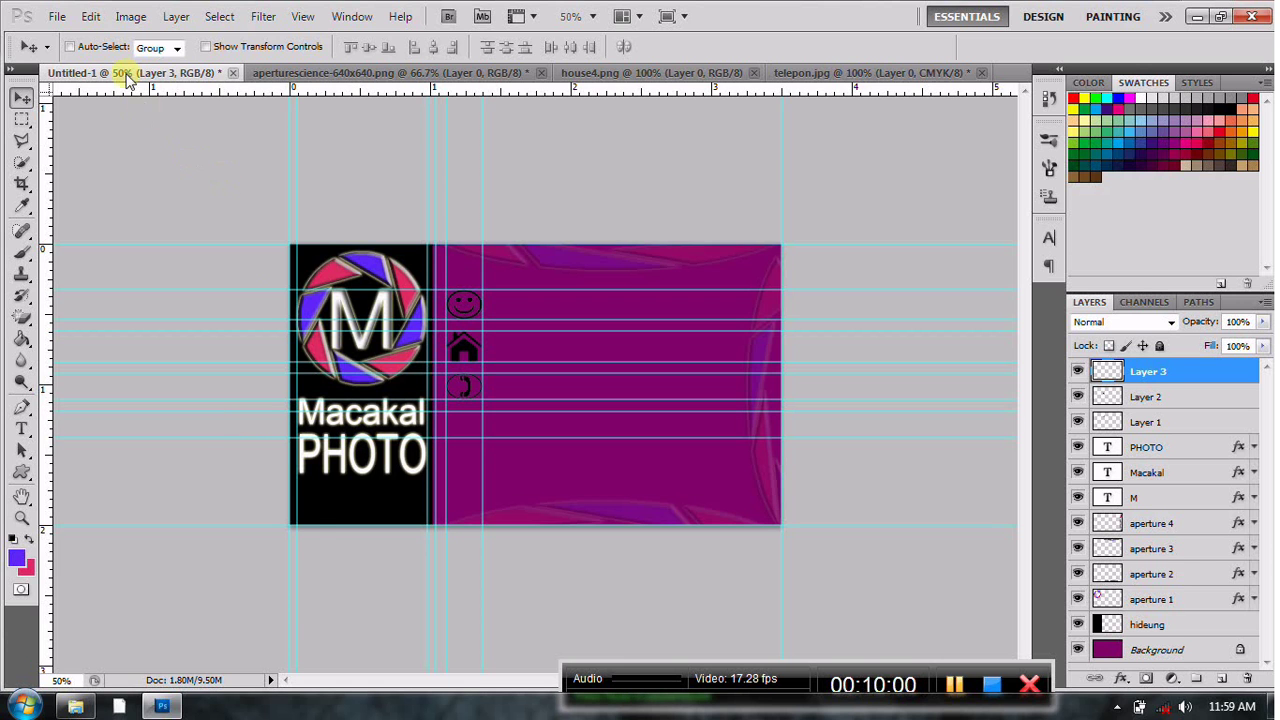
- Open the surat.jpg envelope image
{"action": "left_click", "coordinate": [58, 17]}
{"action": "left_click", "coordinate": [35, 49]}
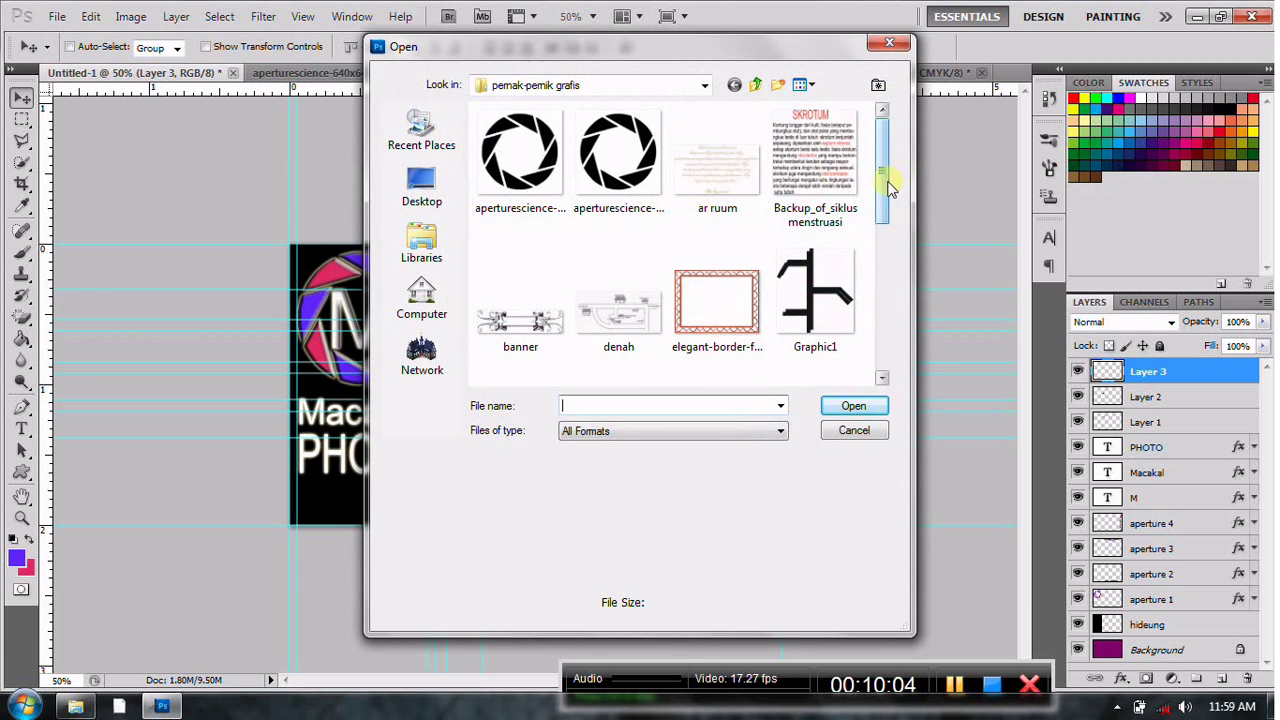
{"action": "left_click_drag", "start_coordinate": [886, 180], "coordinate": [896, 350]}
{"action": "left_click", "coordinate": [618, 330]}
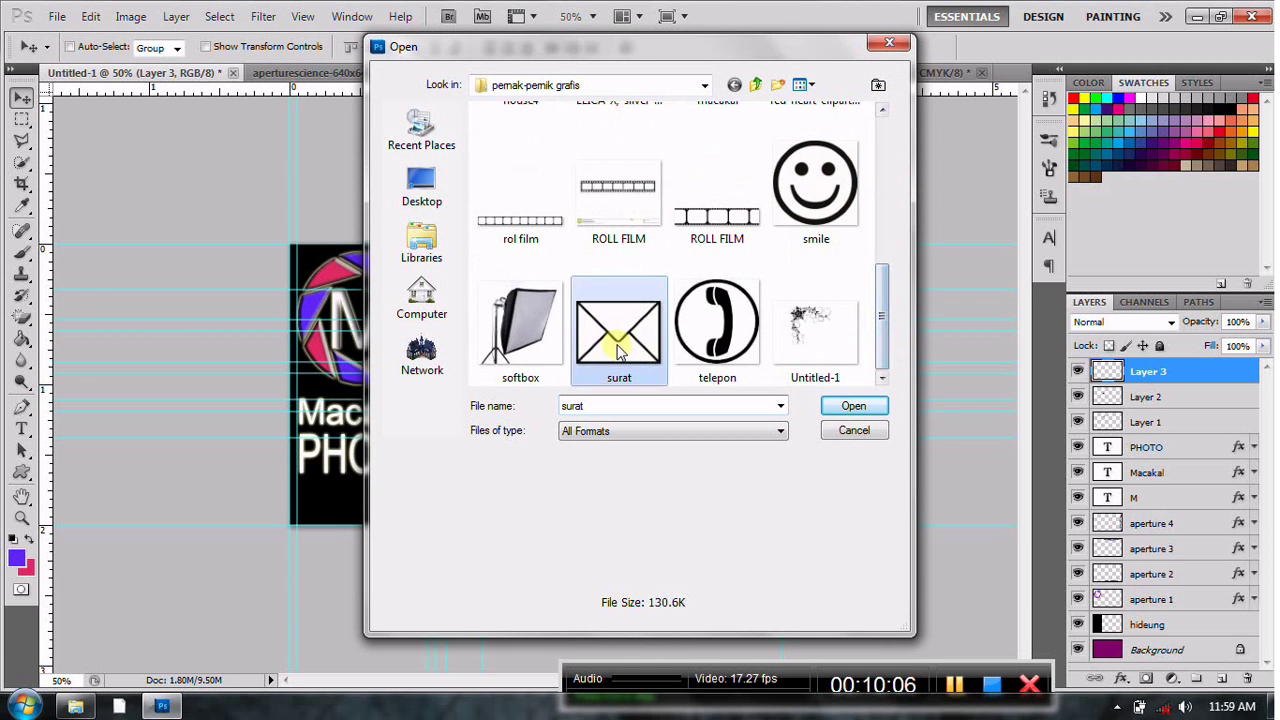
{"action": "left_click", "coordinate": [856, 410]}
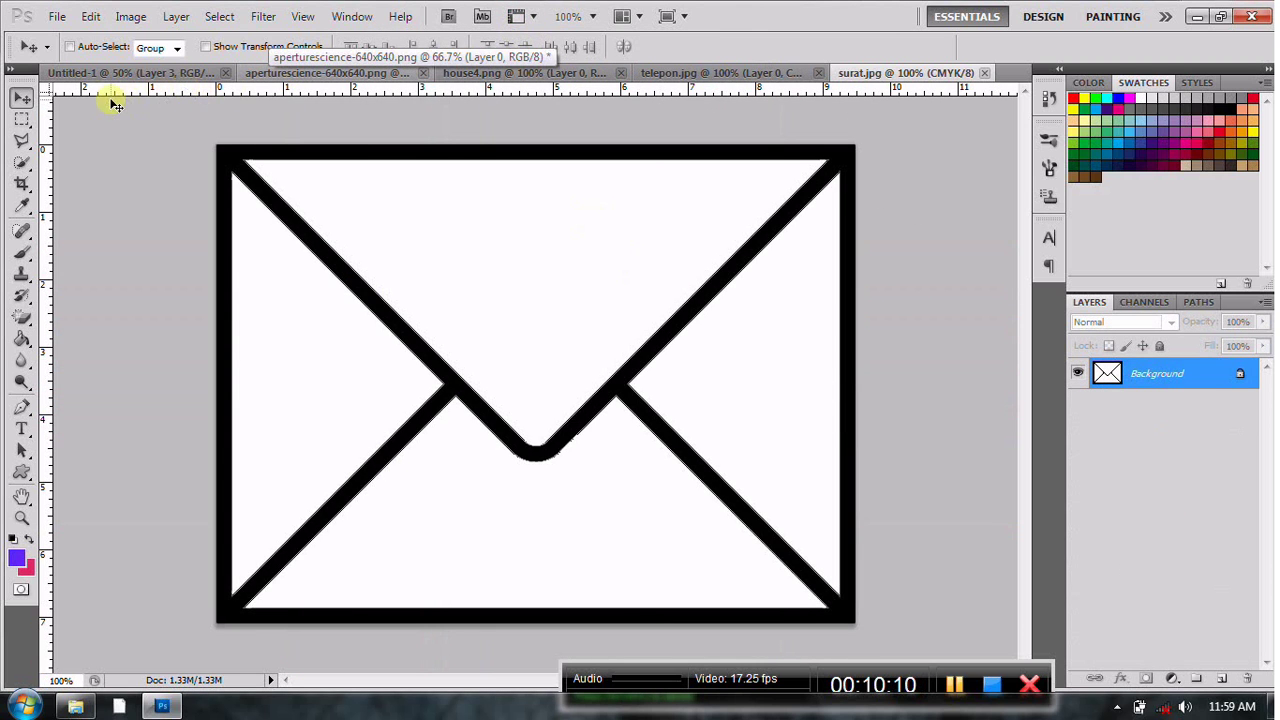
- Erase the envelope's four white triangles with the Magic Eraser
{"action": "left_click", "coordinate": [22, 317]}
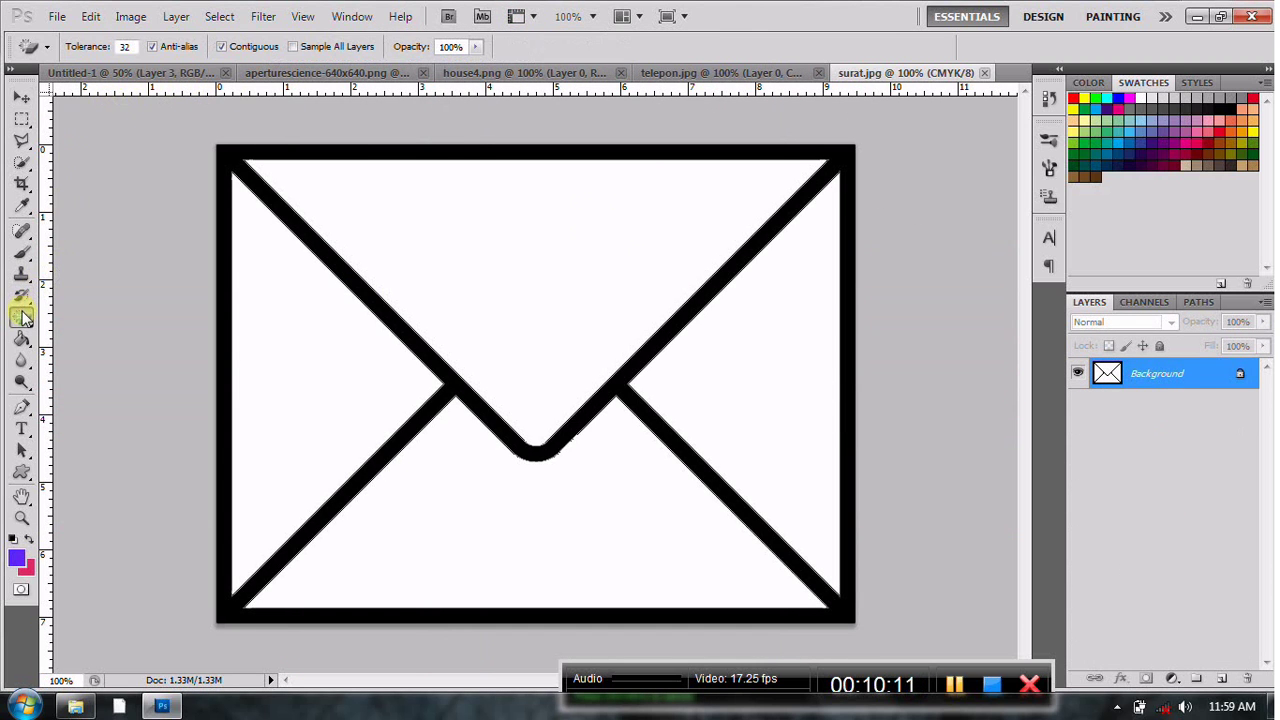
{"action": "left_click", "coordinate": [563, 226]}
{"action": "left_click", "coordinate": [309, 334]}
{"action": "left_click", "coordinate": [511, 540]}
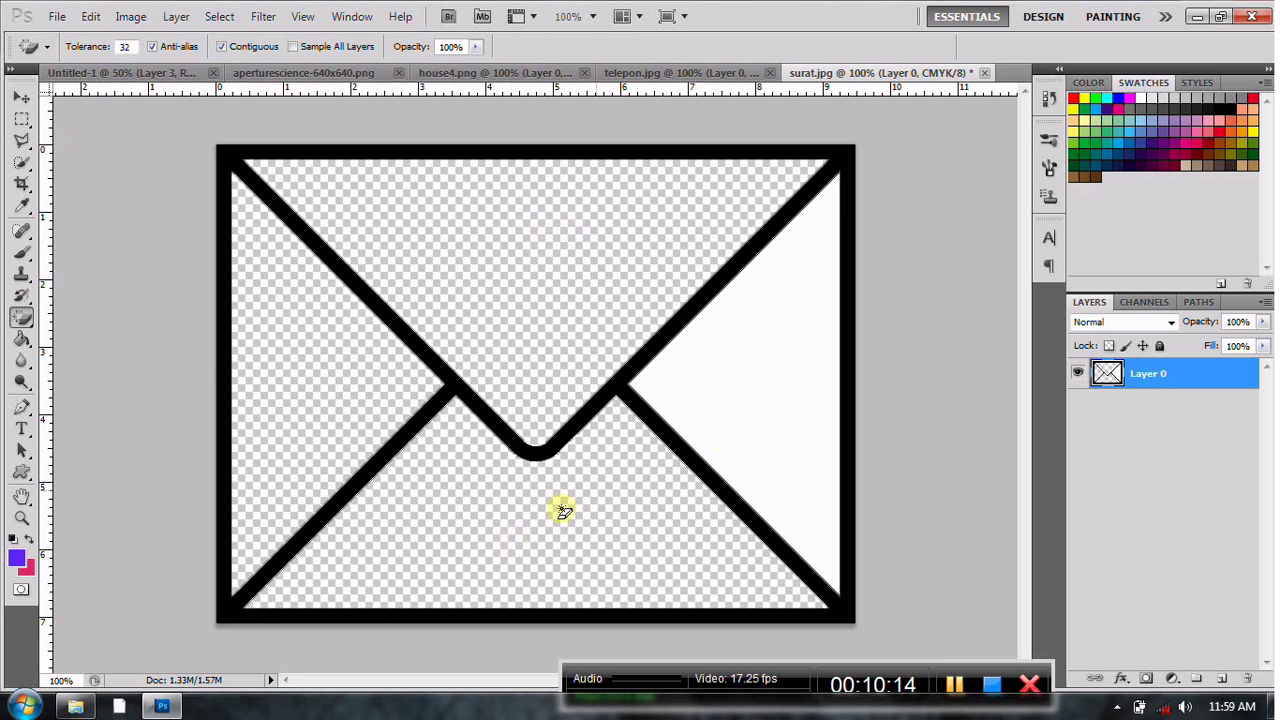
{"action": "left_click", "coordinate": [765, 418]}
- Select all of the transparent envelope, copy it, and return to the Untitled-1 card
{"action": "left_click", "coordinate": [218, 17]}
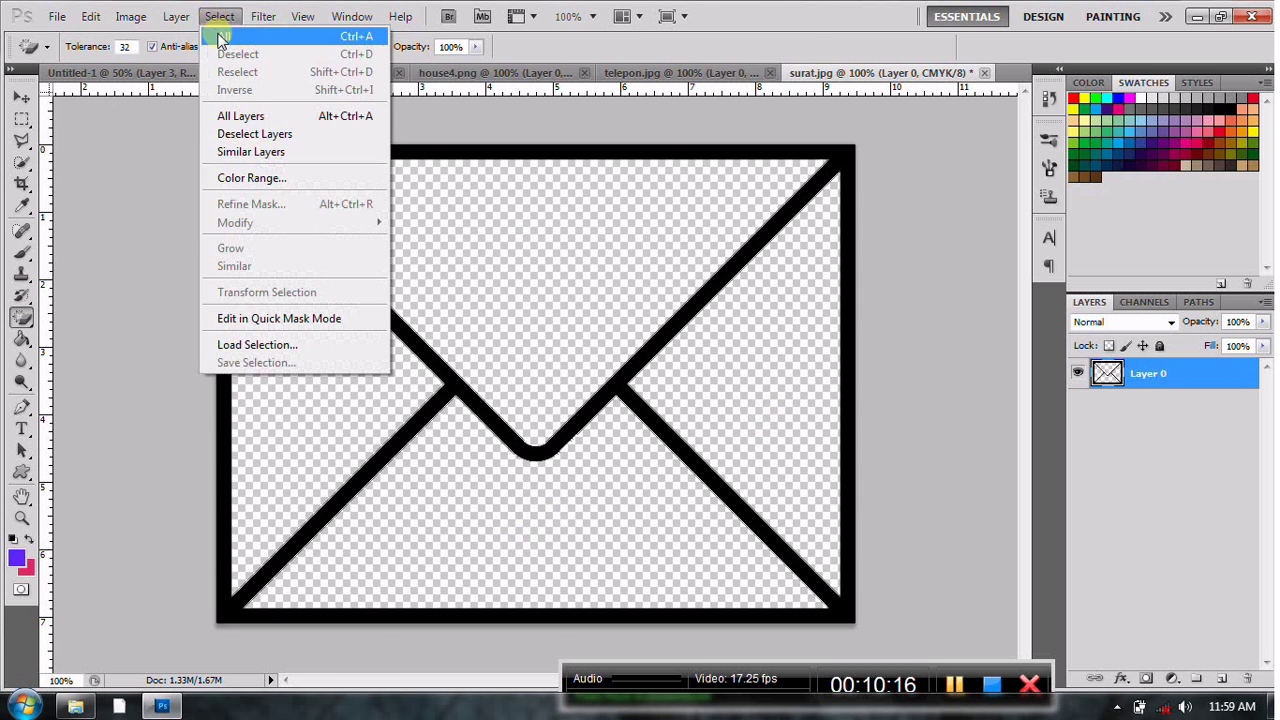
{"action": "left_click", "coordinate": [222, 37]}
{"action": "left_click", "coordinate": [90, 17]}
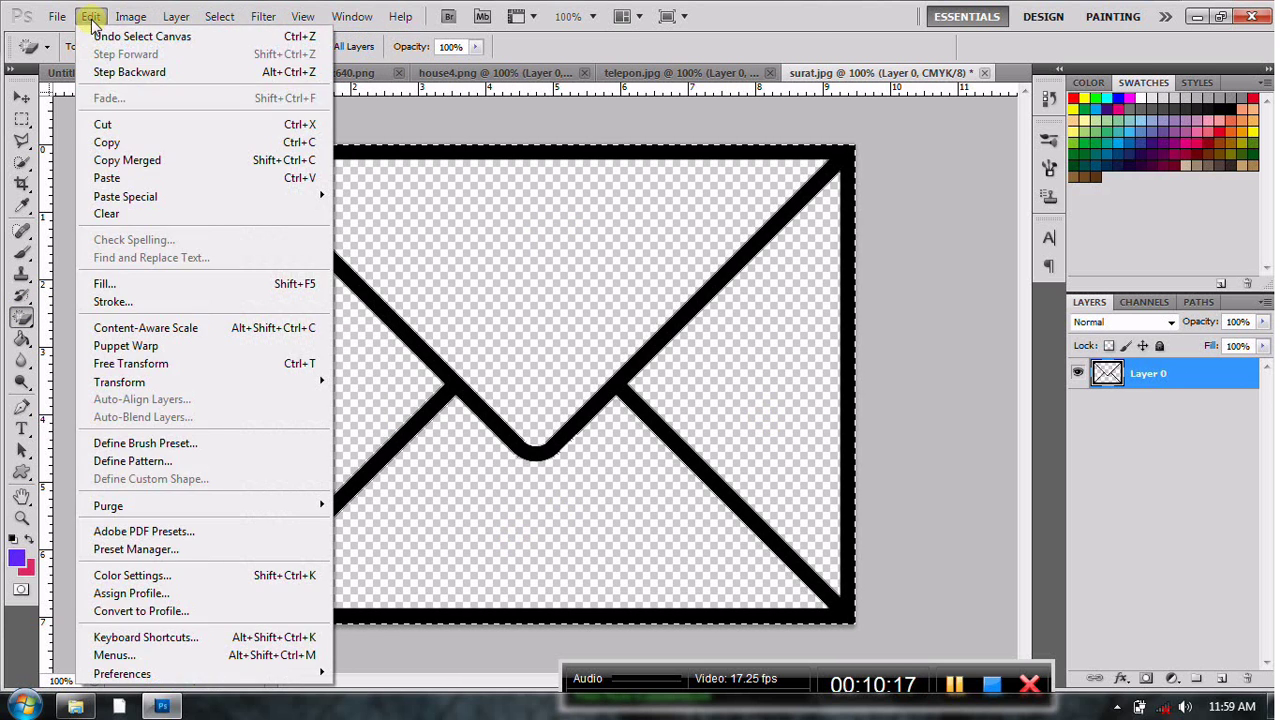
{"action": "left_click", "coordinate": [122, 142]}
{"action": "left_click", "coordinate": [130, 73]}
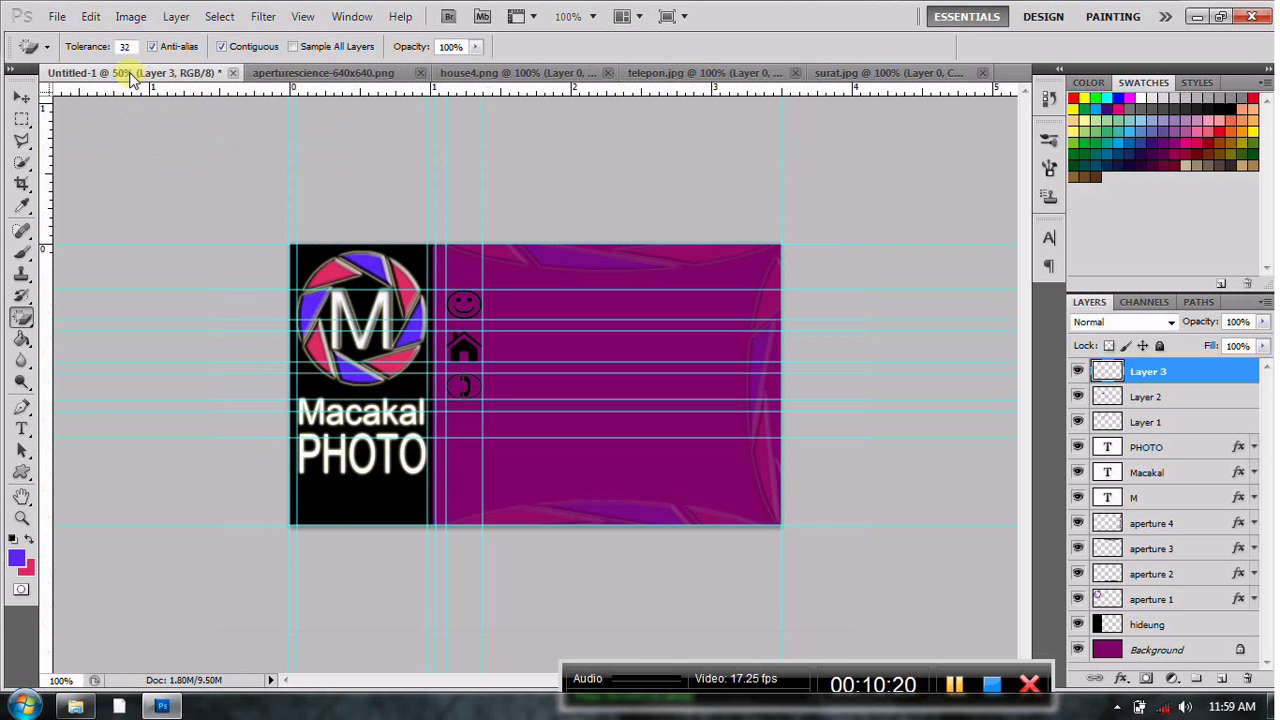
{"action": "left_click", "coordinate": [84, 20]}
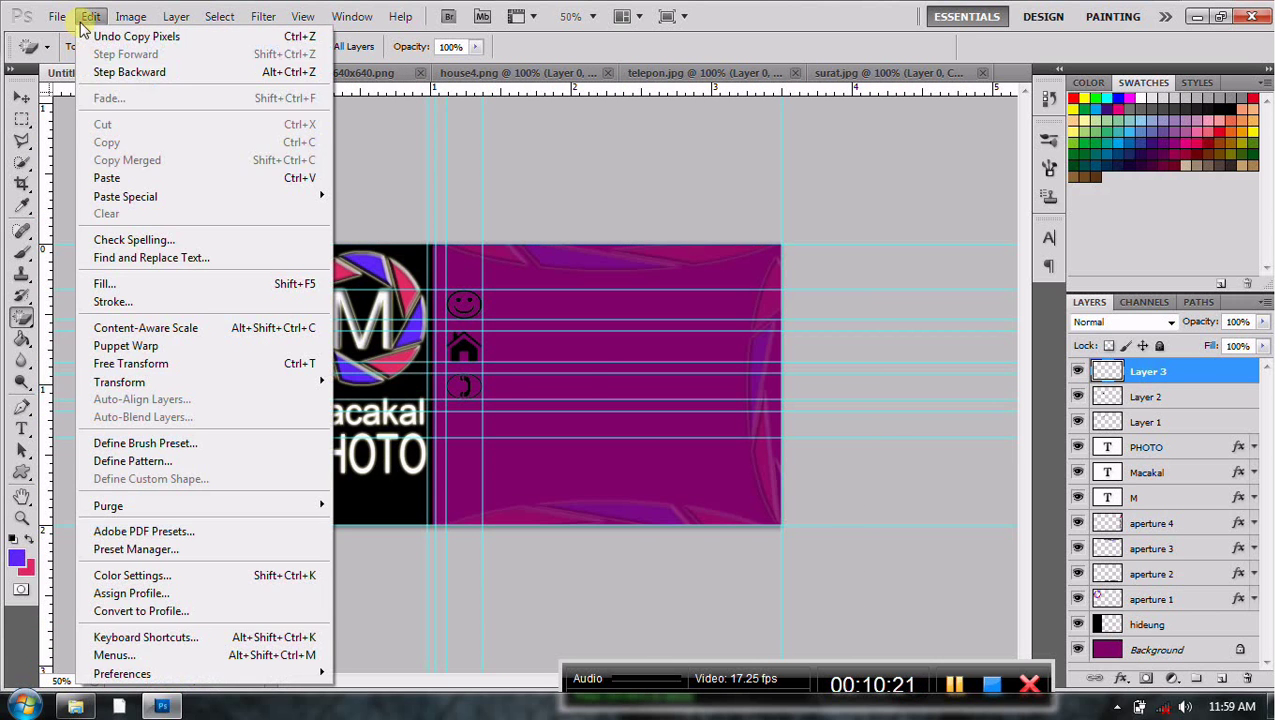
- Paste the envelope and Free Transform it into a small icon below the phone
{"action": "left_click", "coordinate": [134, 177]}
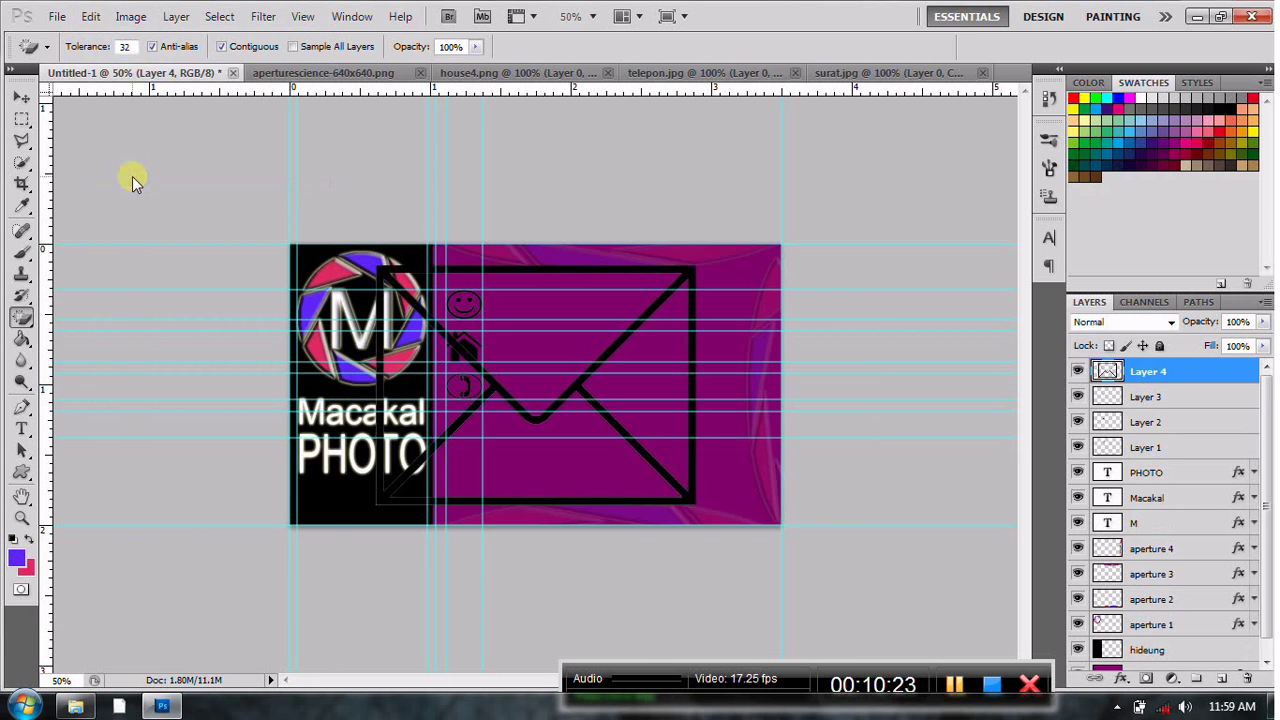
{"action": "left_click", "coordinate": [90, 17]}
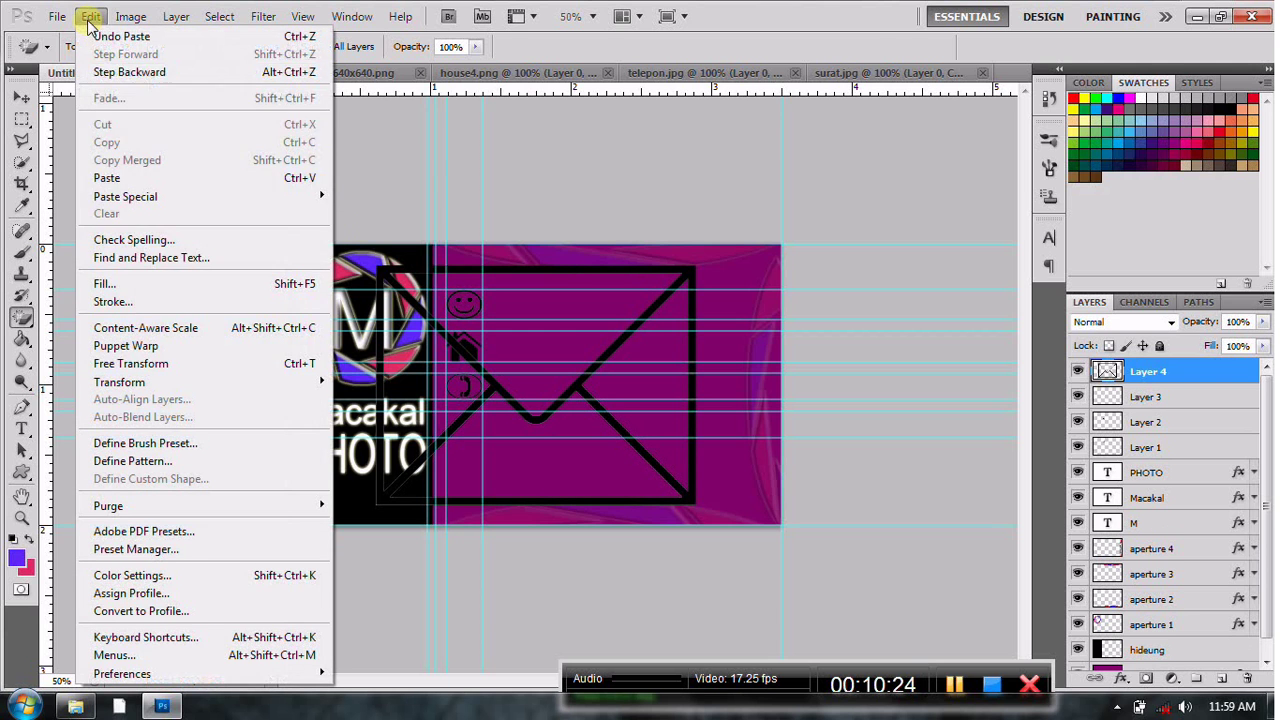
{"action": "left_click", "coordinate": [165, 363]}
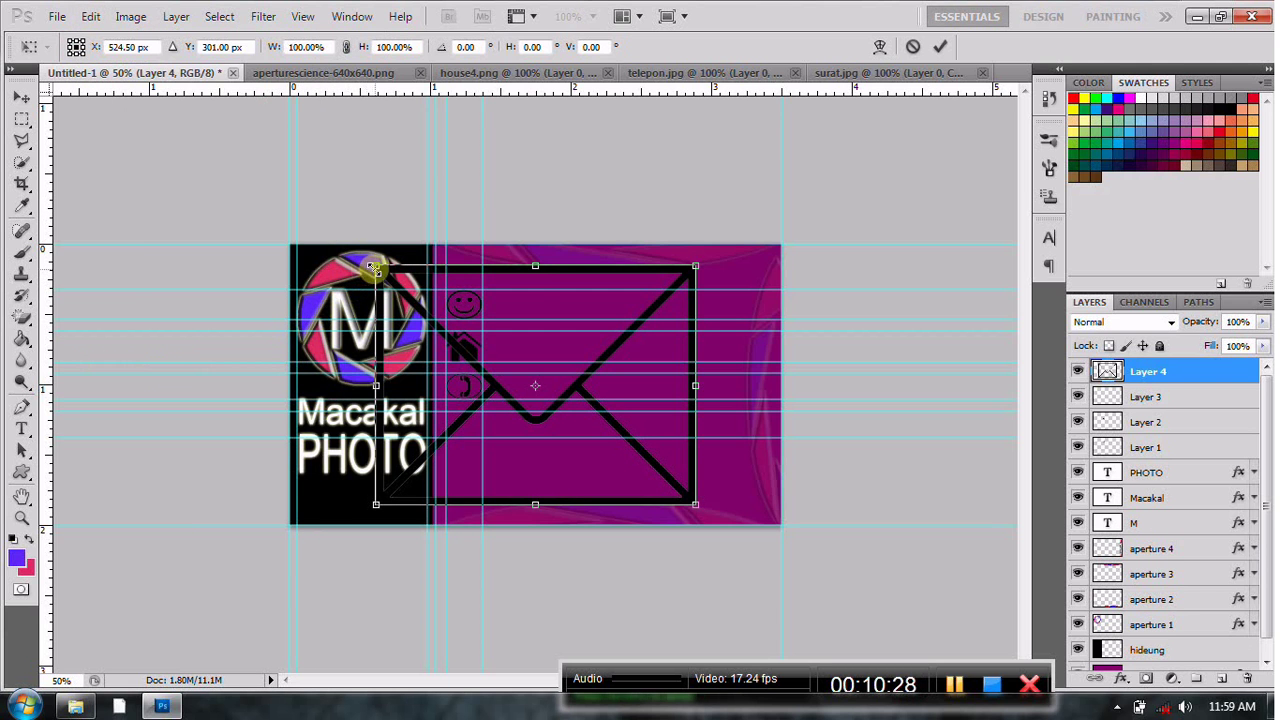
{"action": "left_click_drag", "start_coordinate": [376, 267], "coordinate": [452, 415]}
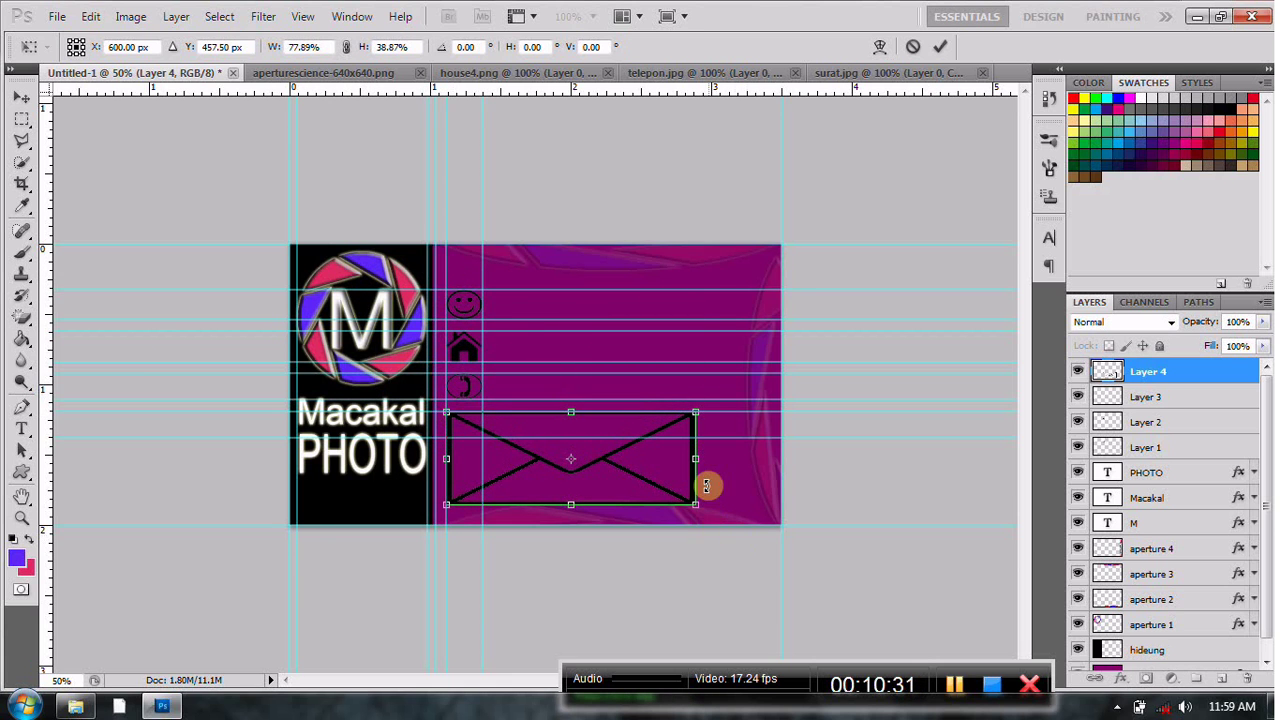
{"action": "left_click_drag", "start_coordinate": [698, 459], "coordinate": [488, 457]}
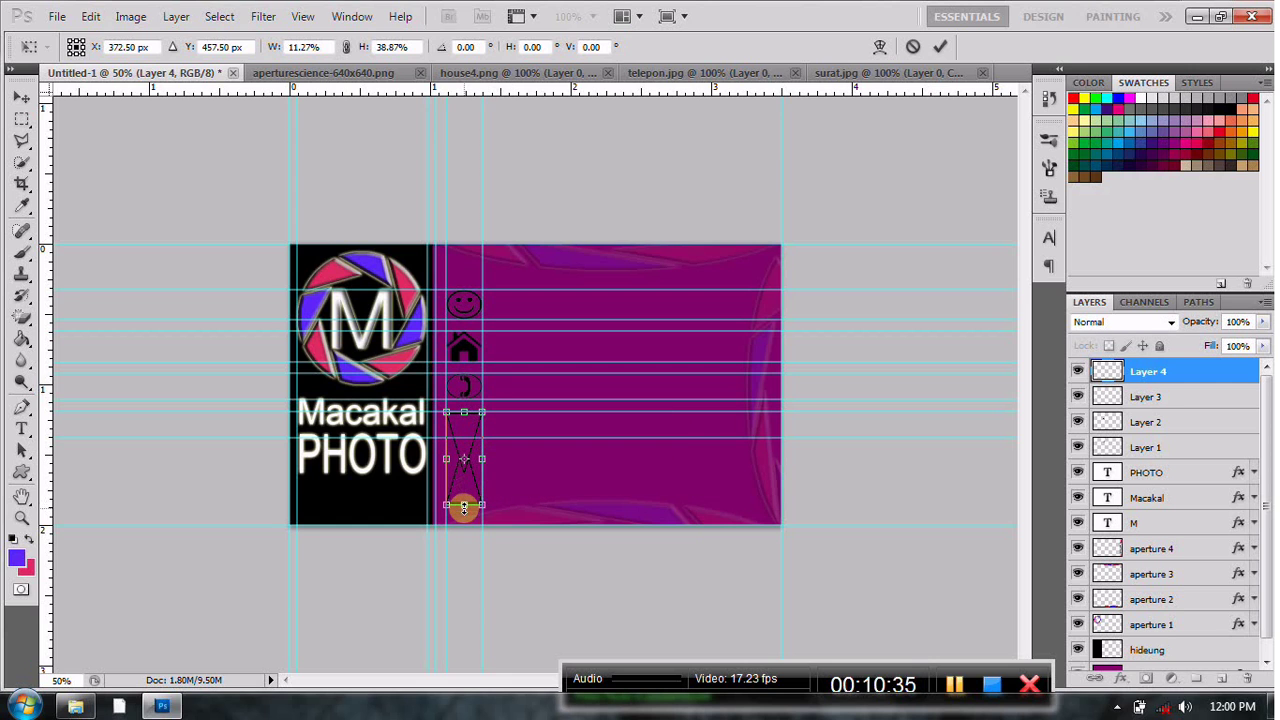
{"action": "left_click_drag", "start_coordinate": [464, 508], "coordinate": [458, 447]}
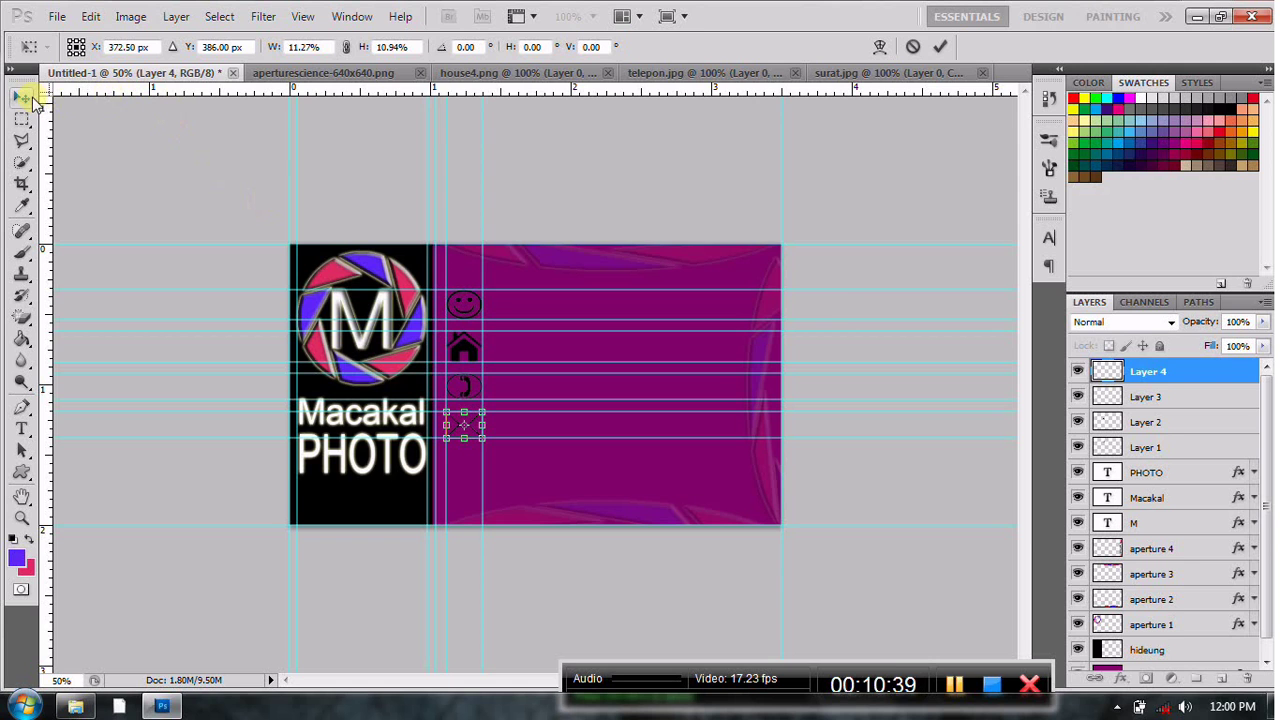
{"action": "left_click", "coordinate": [28, 100]}
- Apply the resize and move a horizontal guide near the card's lower part
{"action": "left_click", "coordinate": [548, 279]}
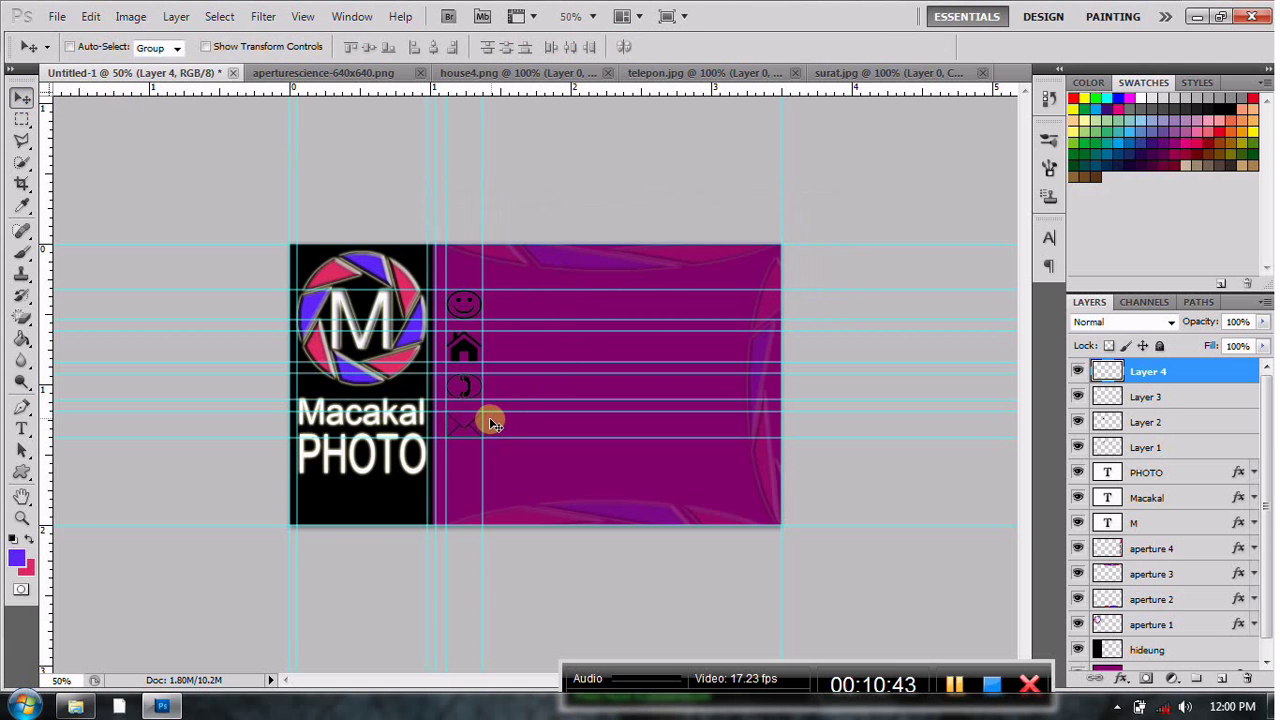
{"action": "left_click_drag", "start_coordinate": [498, 411], "coordinate": [406, 73]}
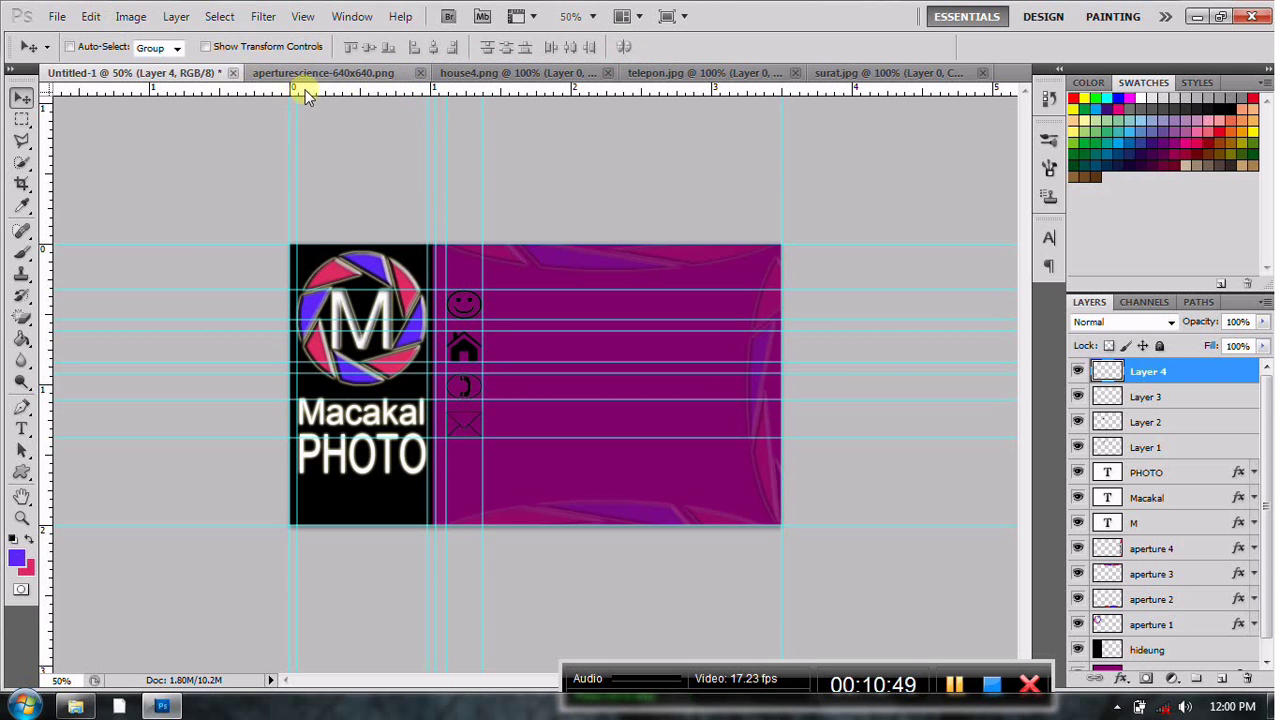
{"action": "left_click_drag", "start_coordinate": [304, 89], "coordinate": [400, 412]}
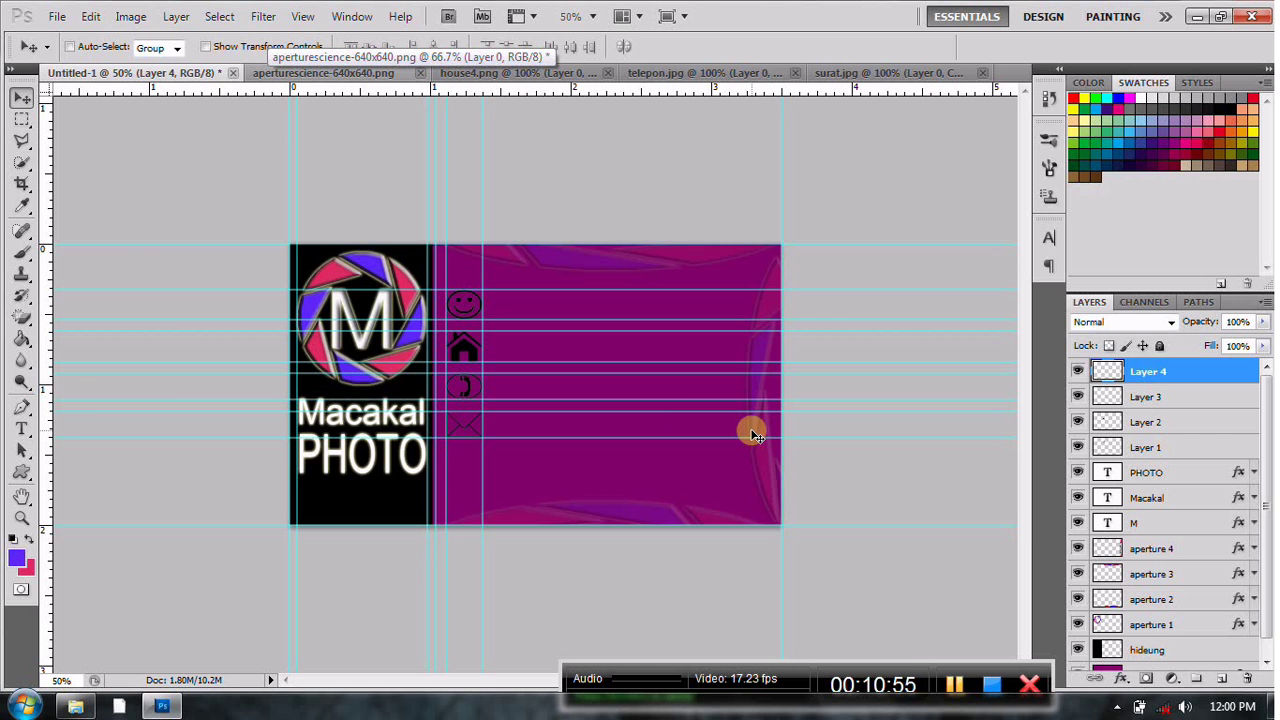
- Zoom in on the icons, set a bright yellow foreground, and scroll up to the smiley
{"action": "left_click", "coordinate": [22, 517]}
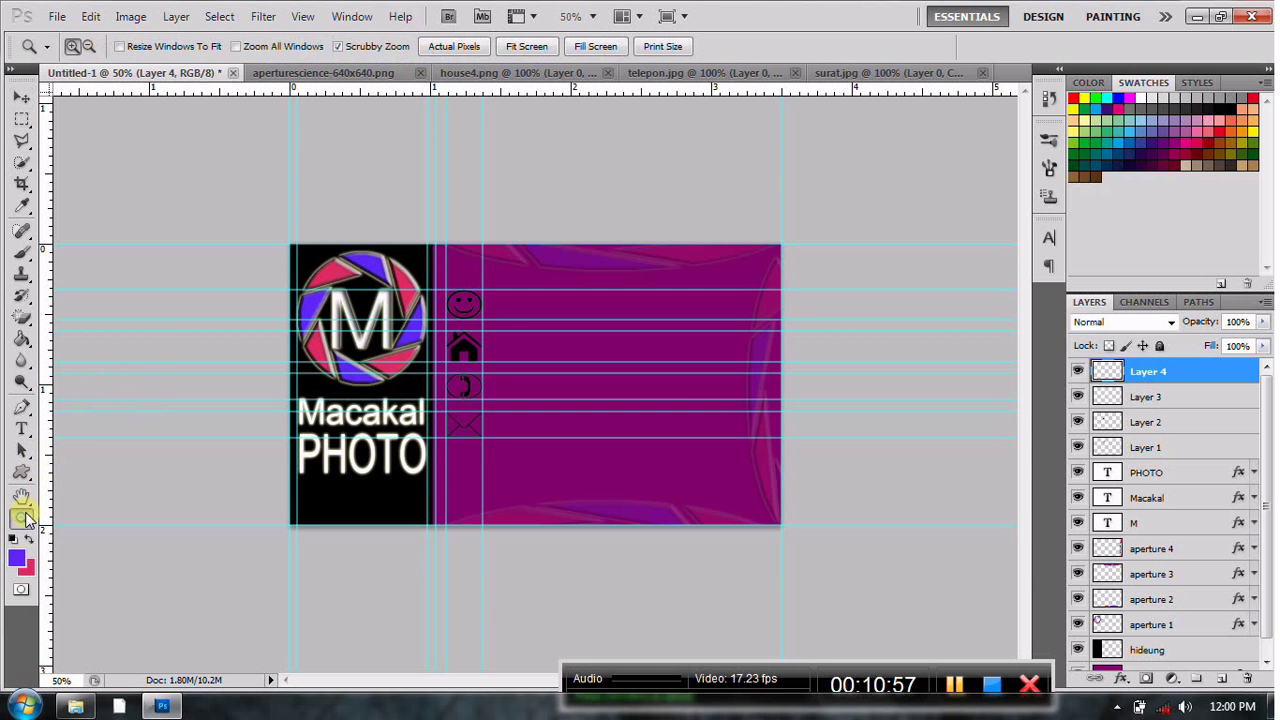
{"action": "left_click", "coordinate": [467, 370]}
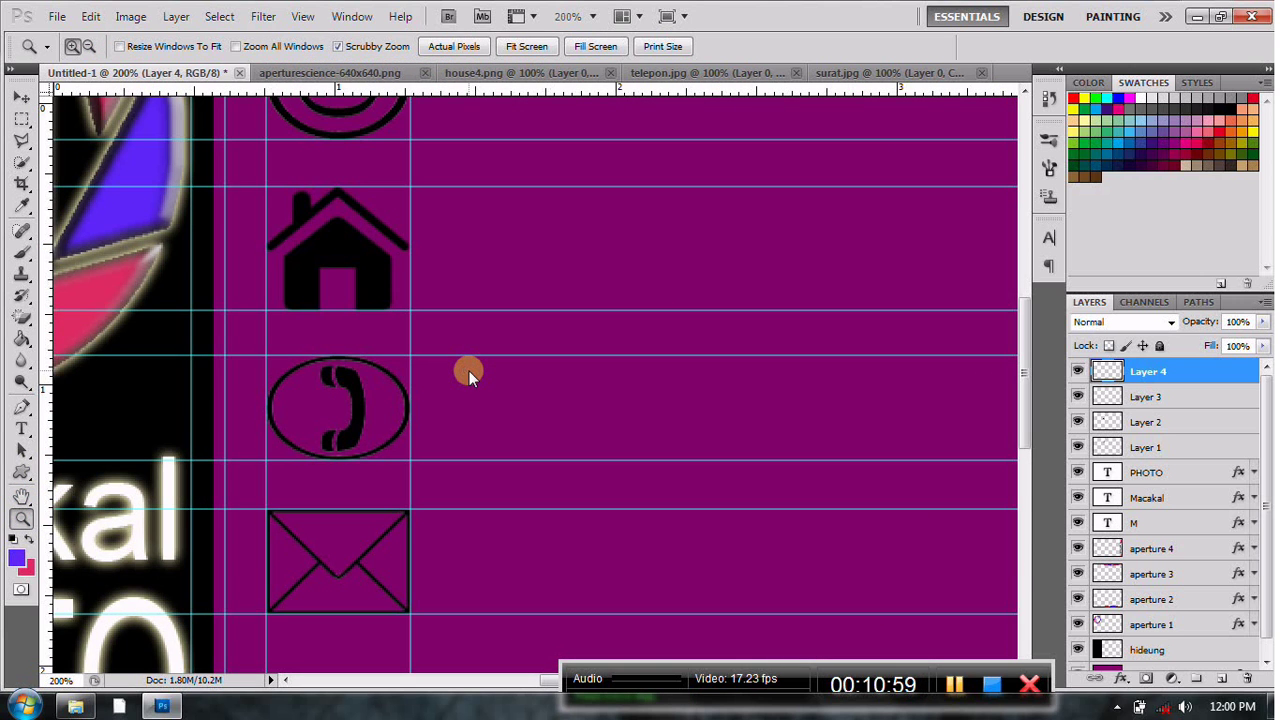
{"action": "left_click", "coordinate": [20, 563]}
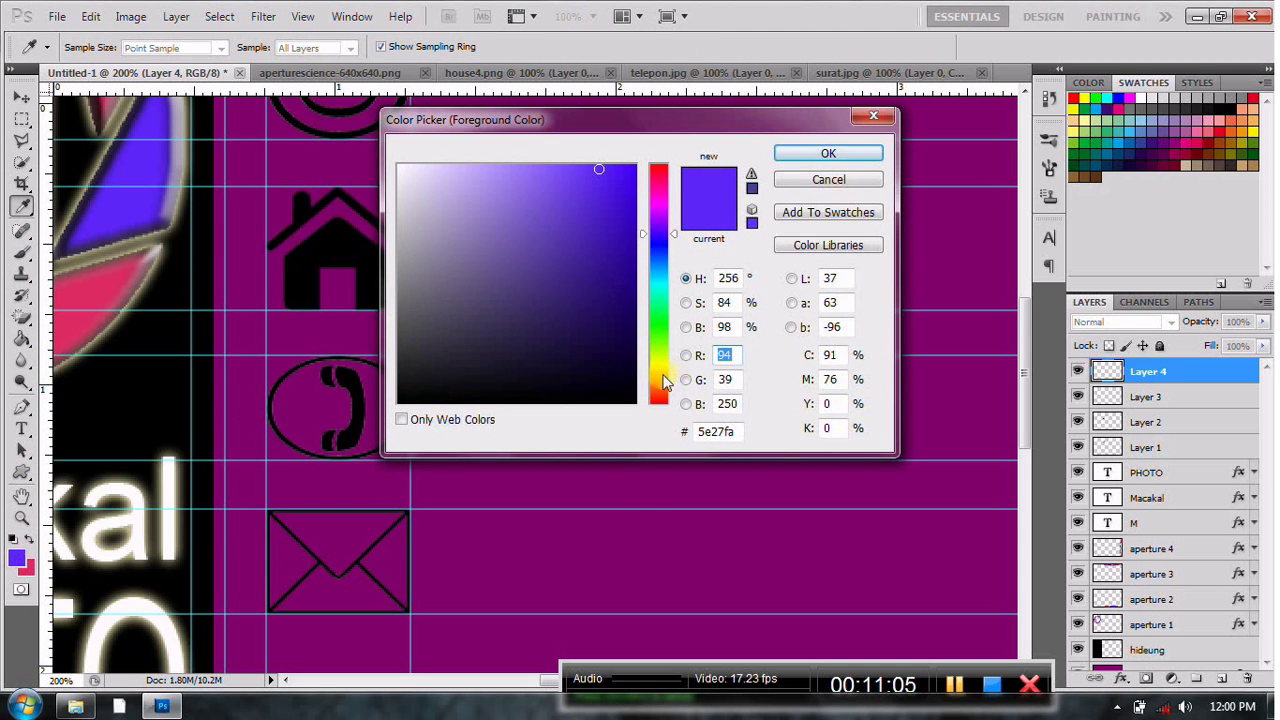
{"action": "left_click", "coordinate": [659, 370]}
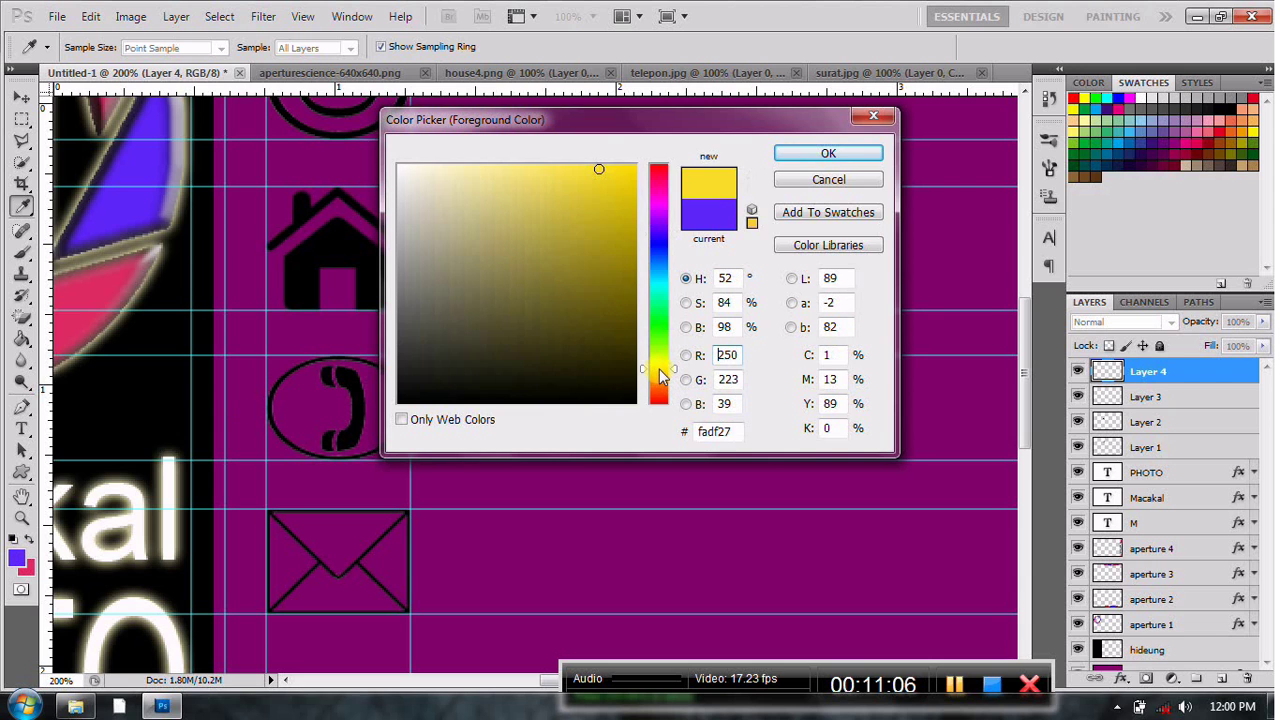
{"action": "left_click", "coordinate": [632, 170]}
{"action": "left_click", "coordinate": [848, 152]}
{"action": "key", "text": "z"}
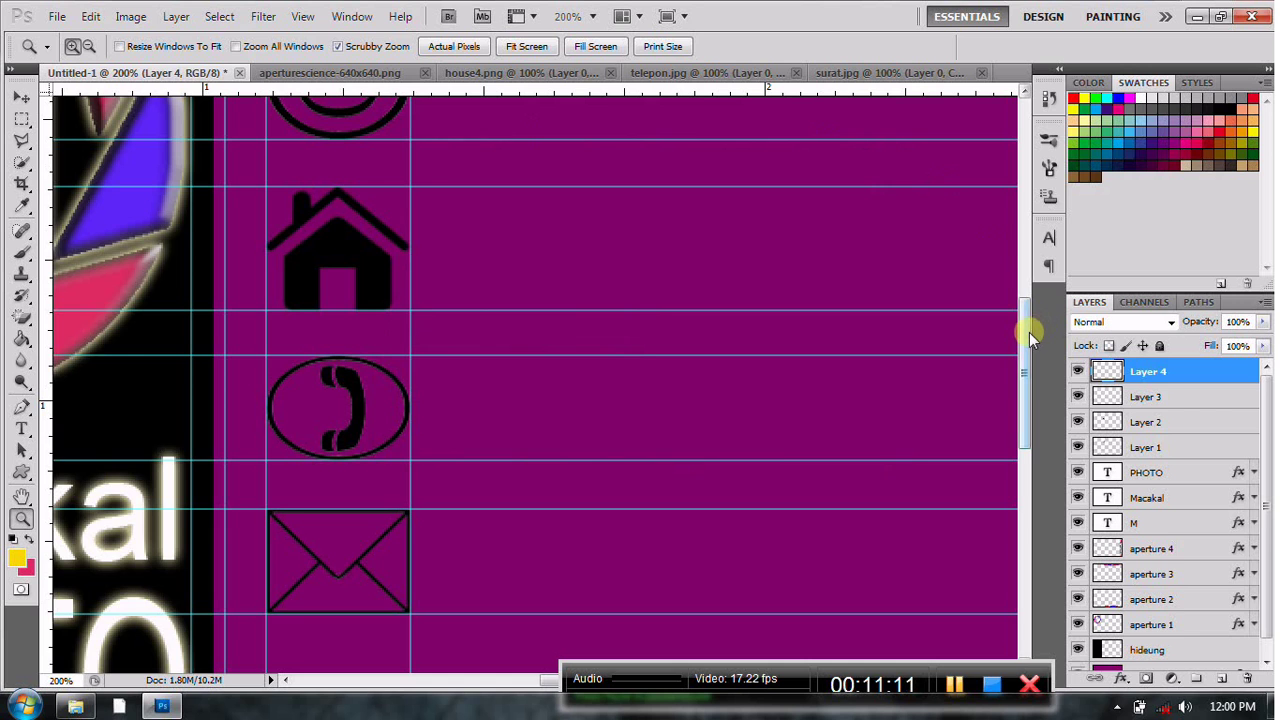
{"action": "left_click_drag", "start_coordinate": [1029, 332], "coordinate": [1014, 286]}
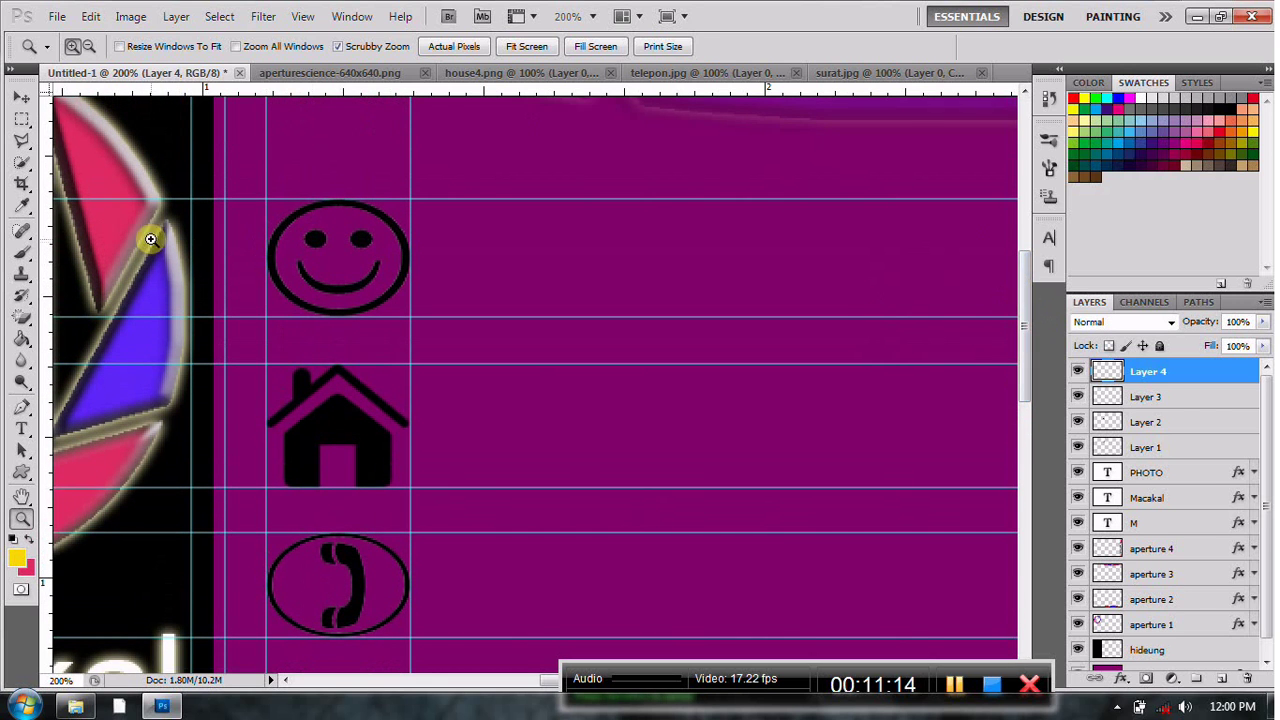
- Undo an accidental whole-canvas yellow fill and zoom to 400% on the icons
{"action": "left_click", "coordinate": [21, 339]}
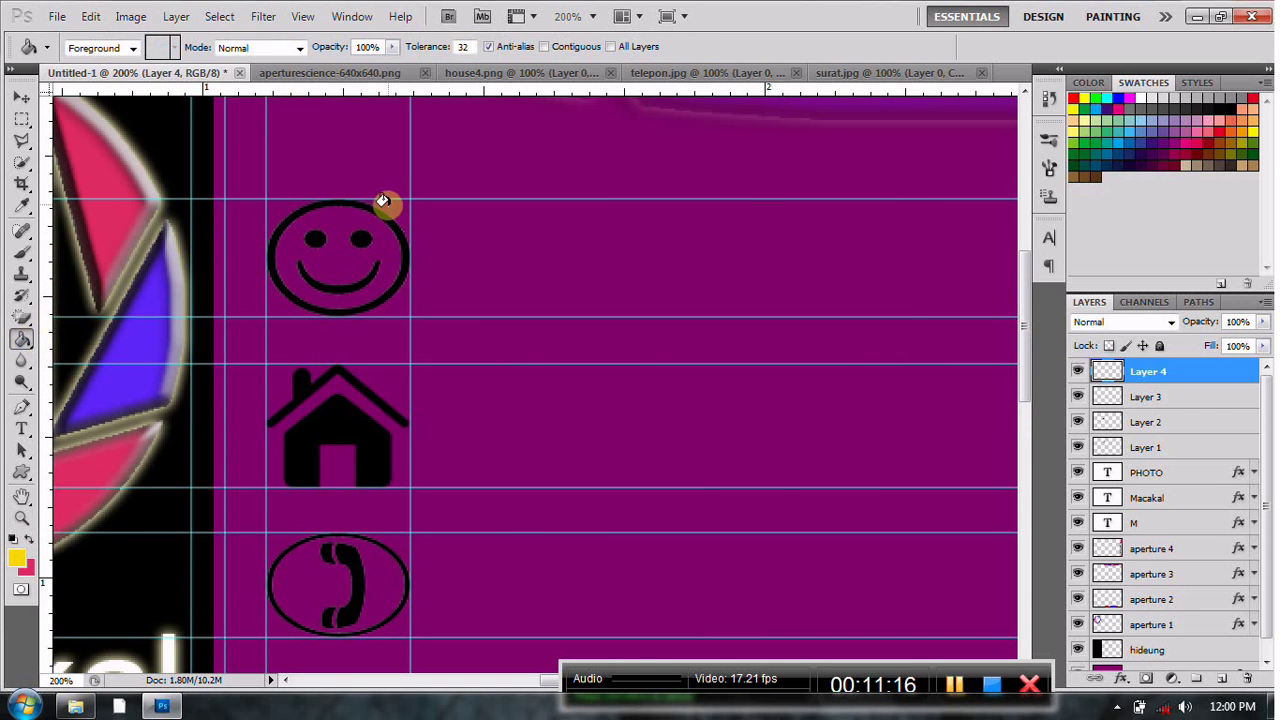
{"action": "left_click", "coordinate": [329, 201]}
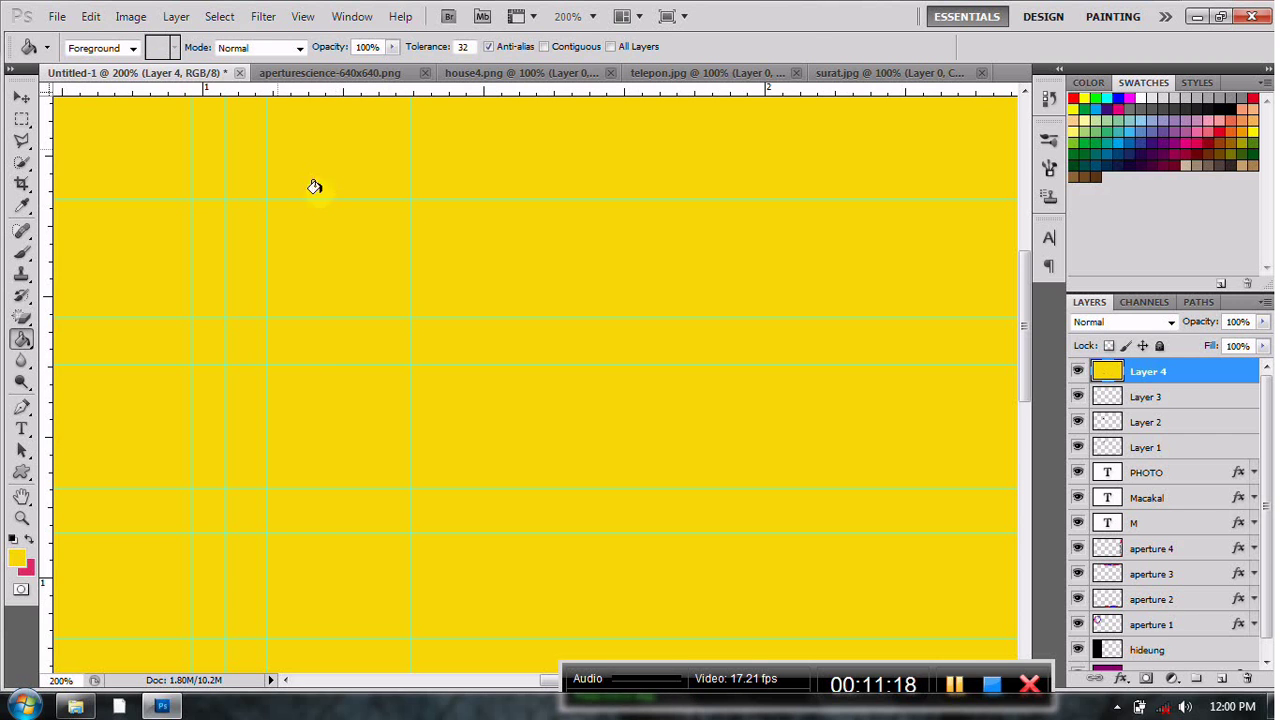
{"action": "left_click", "coordinate": [90, 16]}
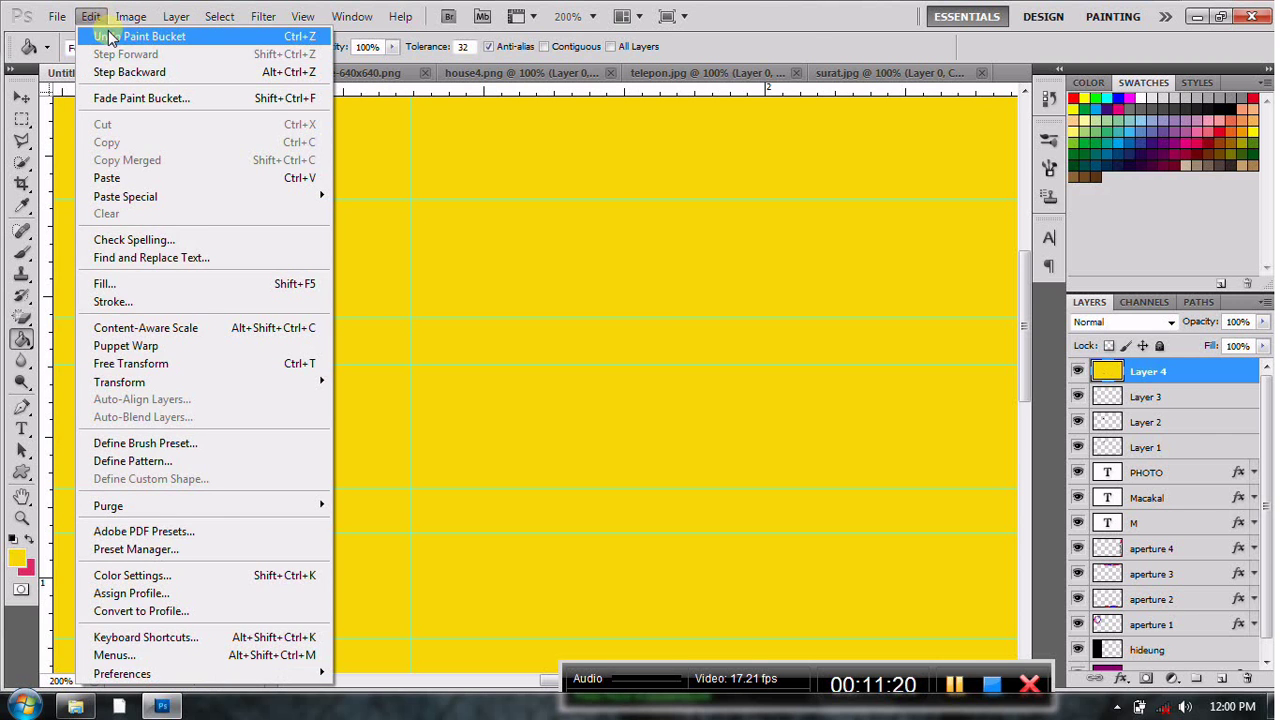
{"action": "left_click", "coordinate": [112, 35]}
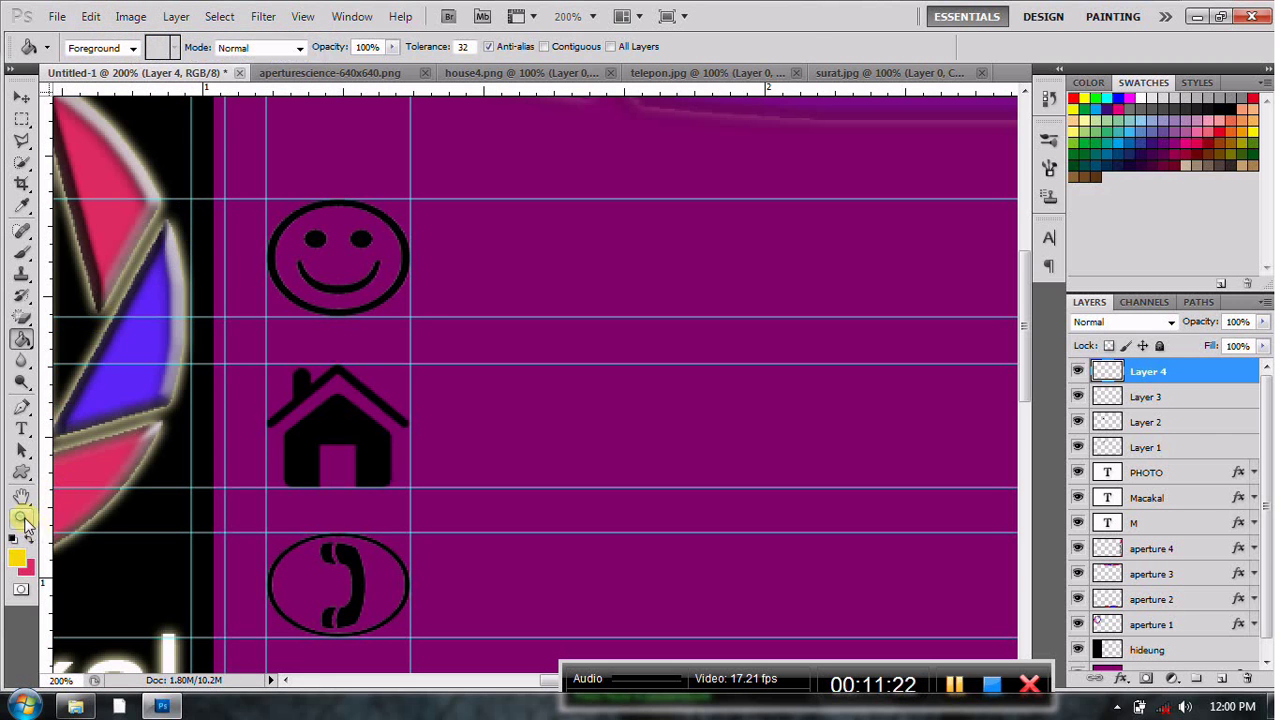
{"action": "left_click", "coordinate": [21, 519]}
{"action": "left_click", "coordinate": [494, 314]}
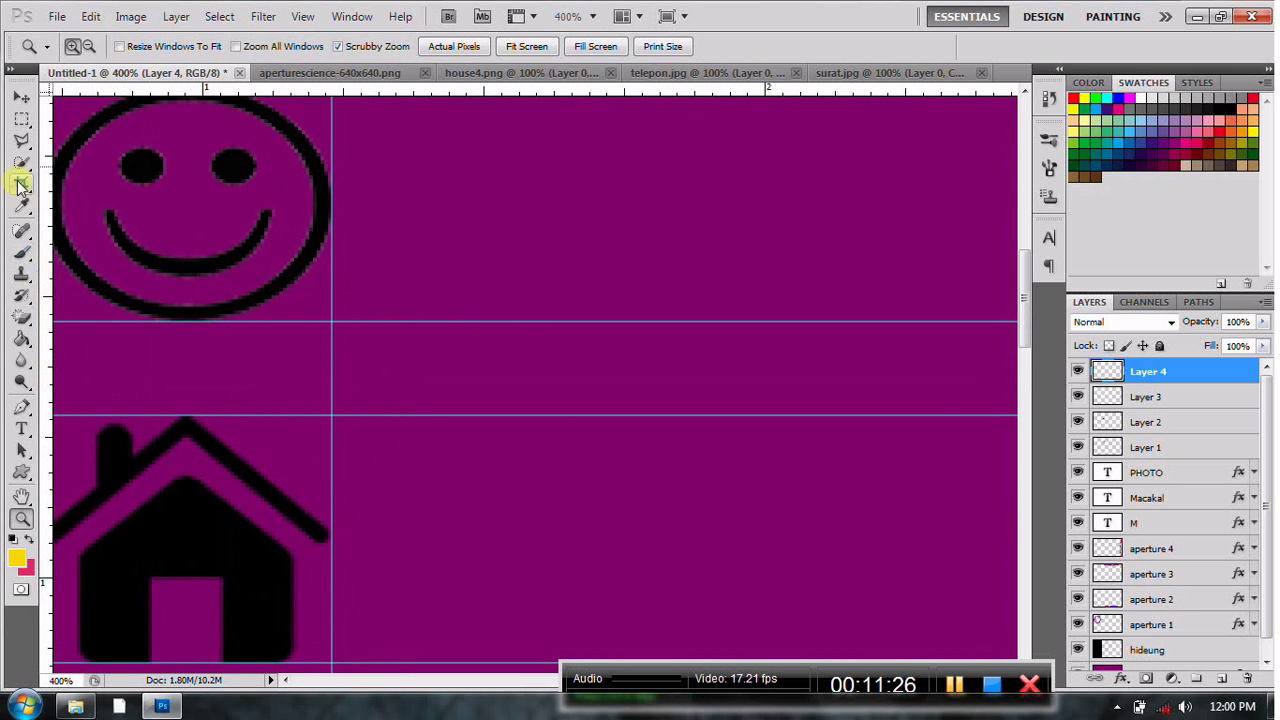
- Fill the house (Layer 2) and smiley (Layer 1) yellow after undoing another canvas fill
{"action": "left_click", "coordinate": [21, 339]}
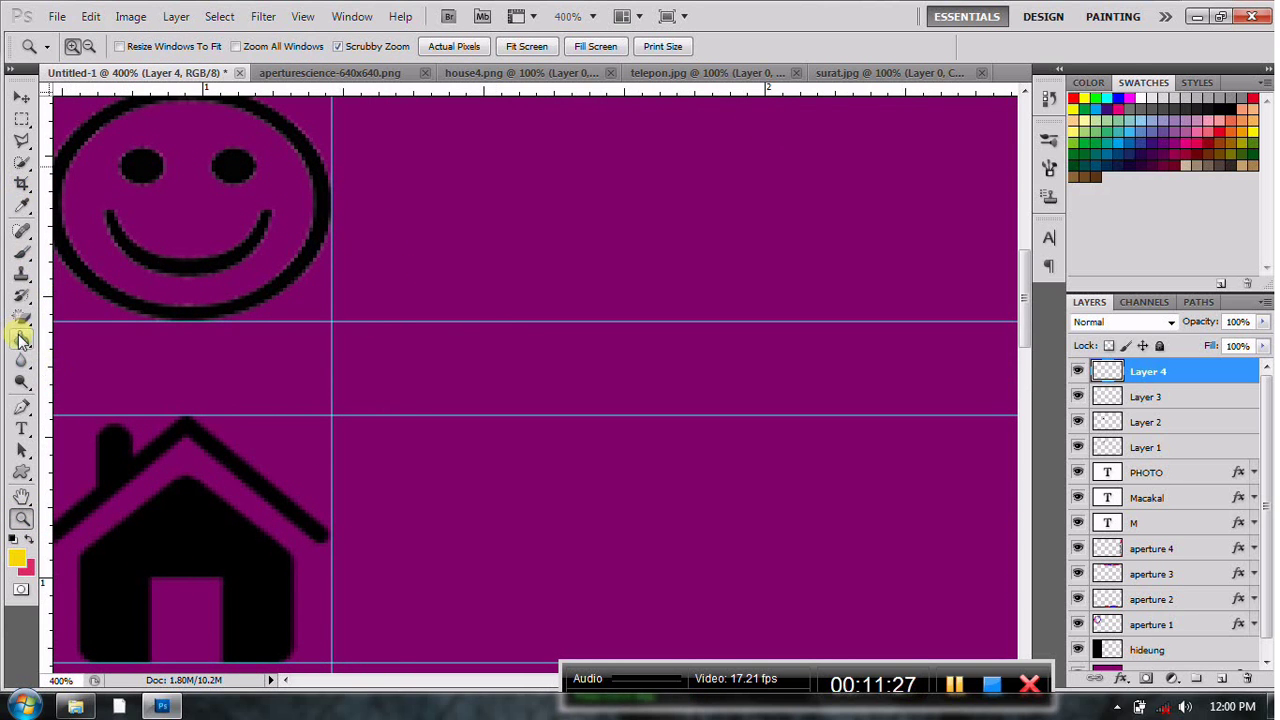
{"action": "left_click", "coordinate": [157, 509]}
{"action": "left_click", "coordinate": [88, 18]}
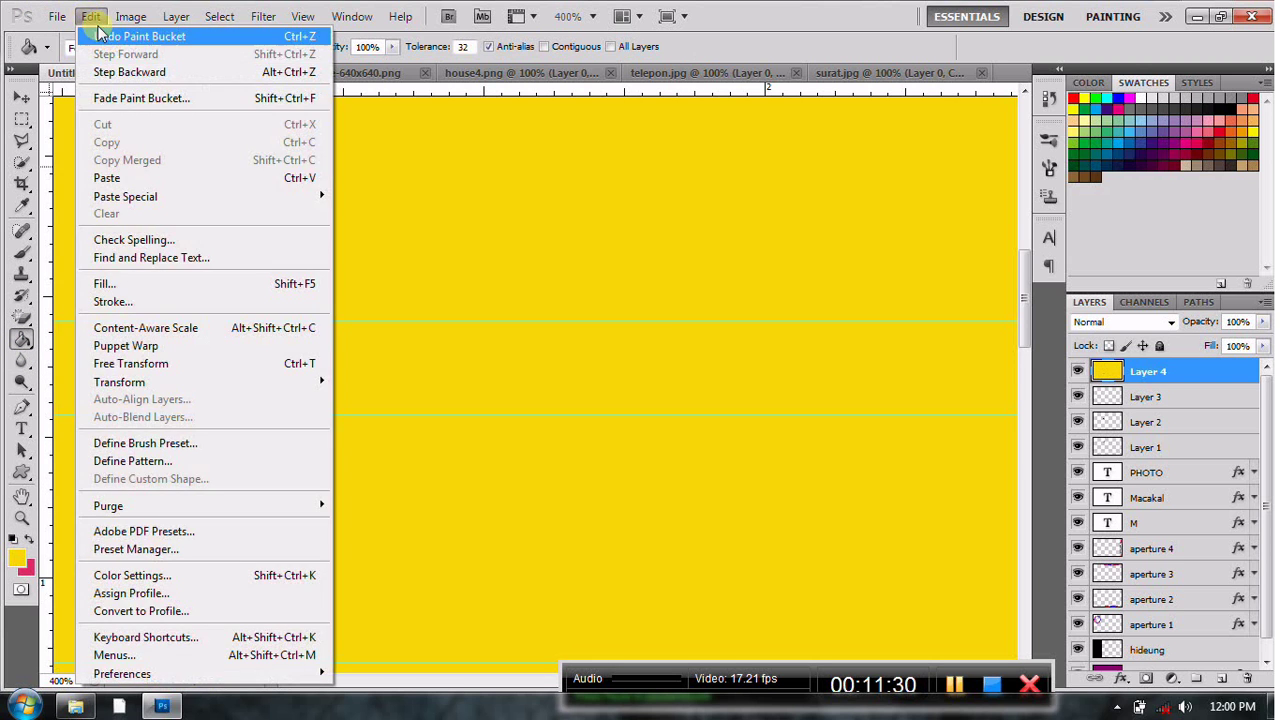
{"action": "left_click", "coordinate": [95, 34]}
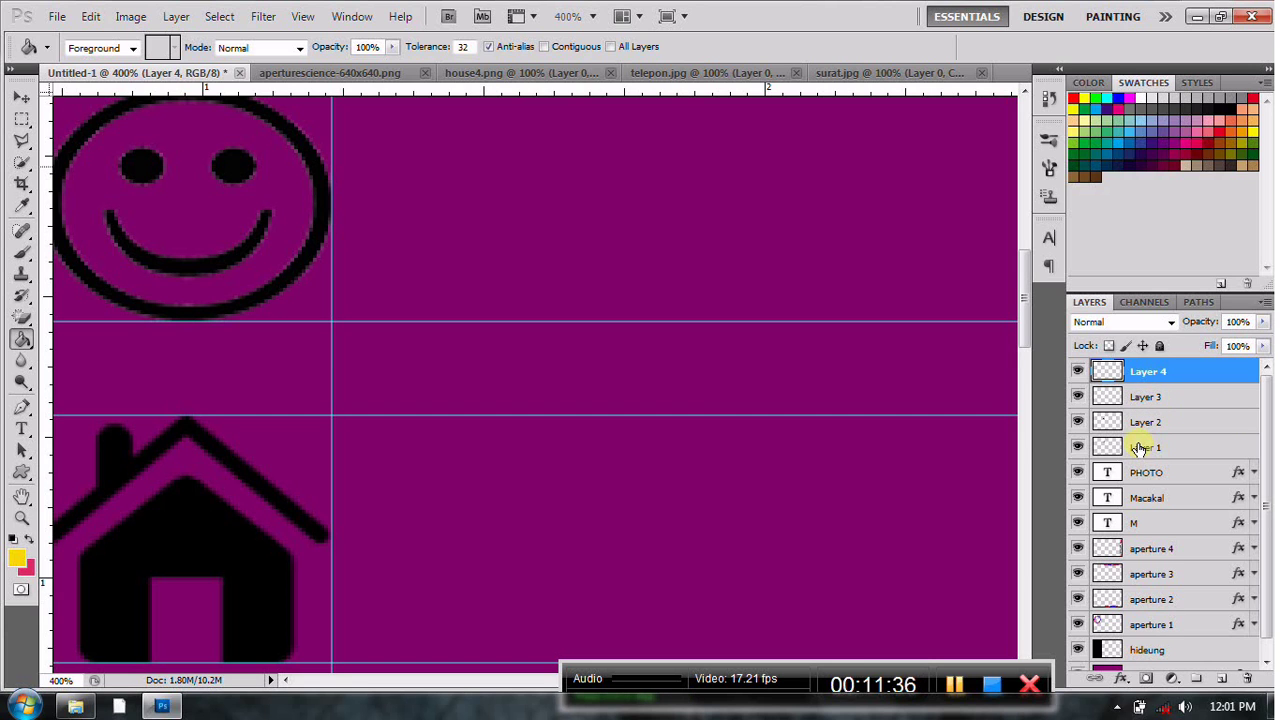
{"action": "left_click", "coordinate": [1136, 422]}
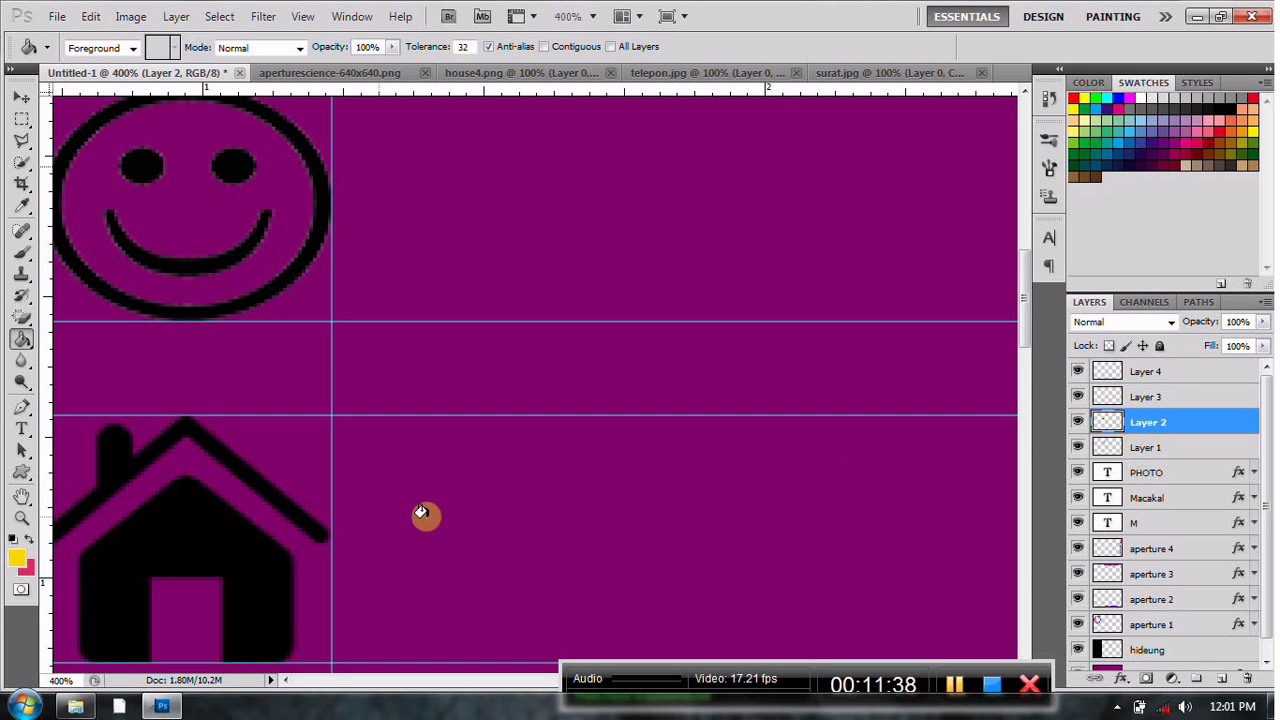
{"action": "left_click", "coordinate": [172, 535]}
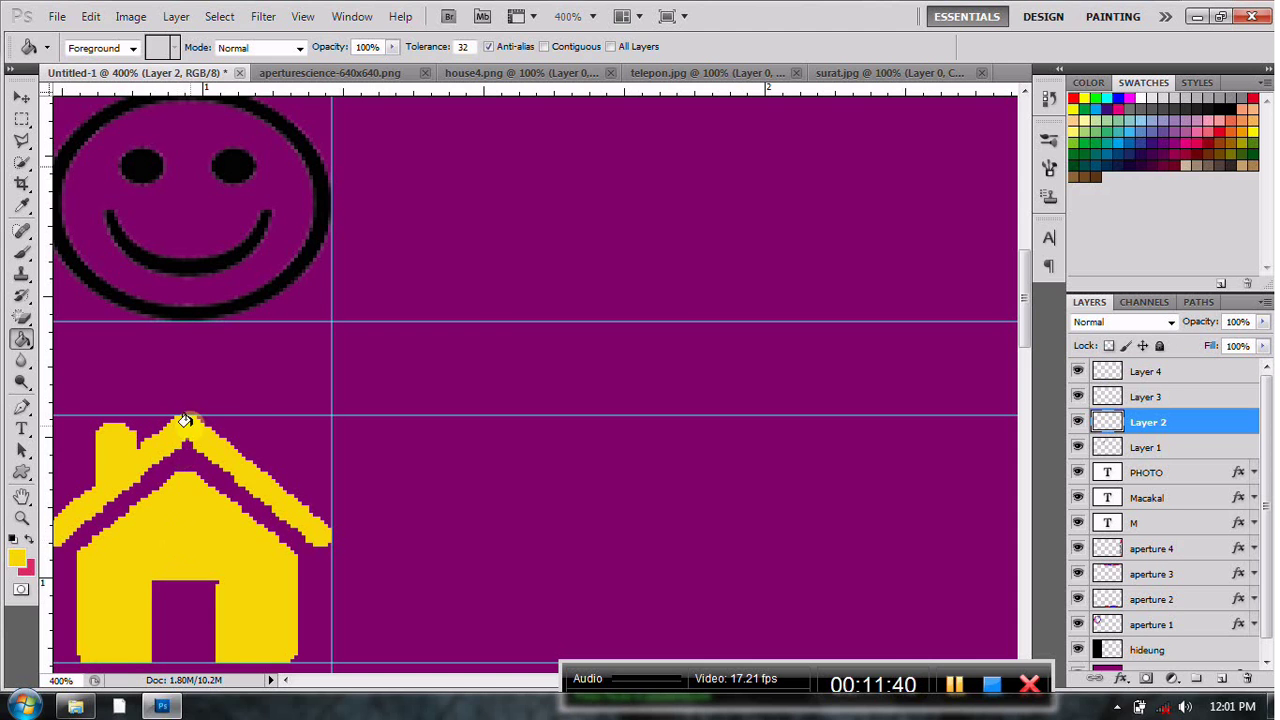
{"action": "left_click", "coordinate": [1150, 450]}
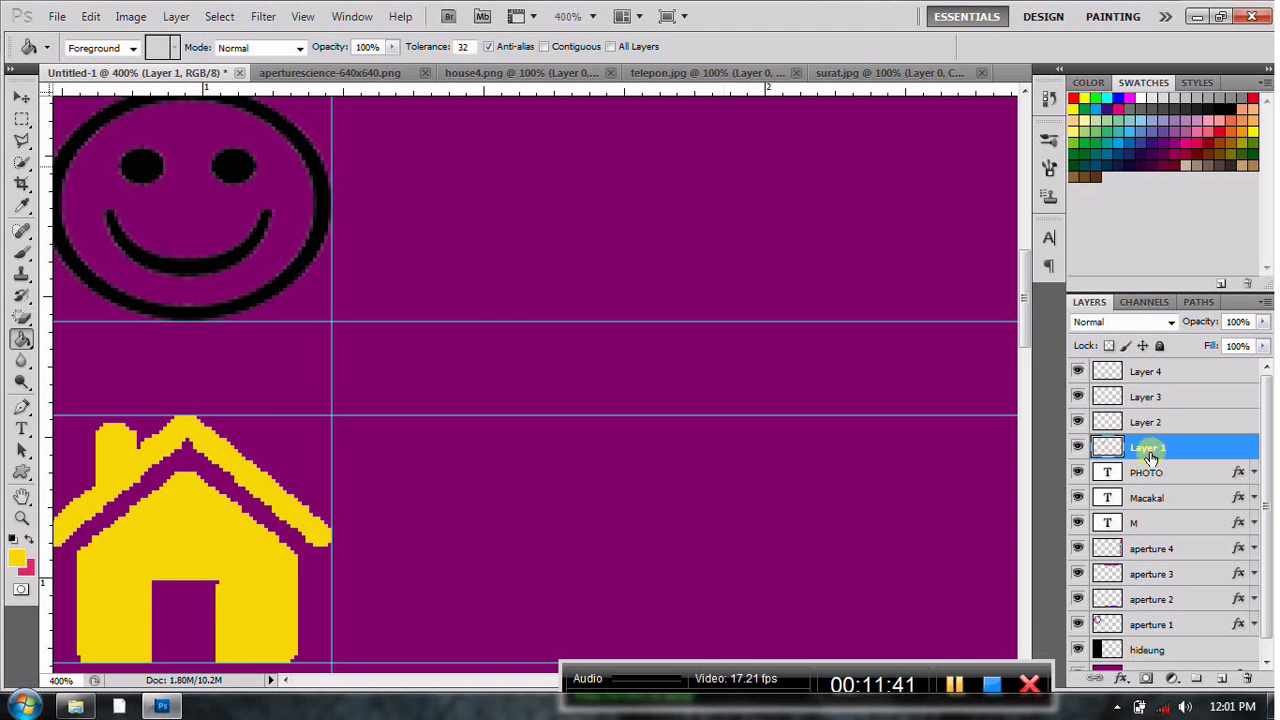
{"action": "left_click", "coordinate": [216, 260]}
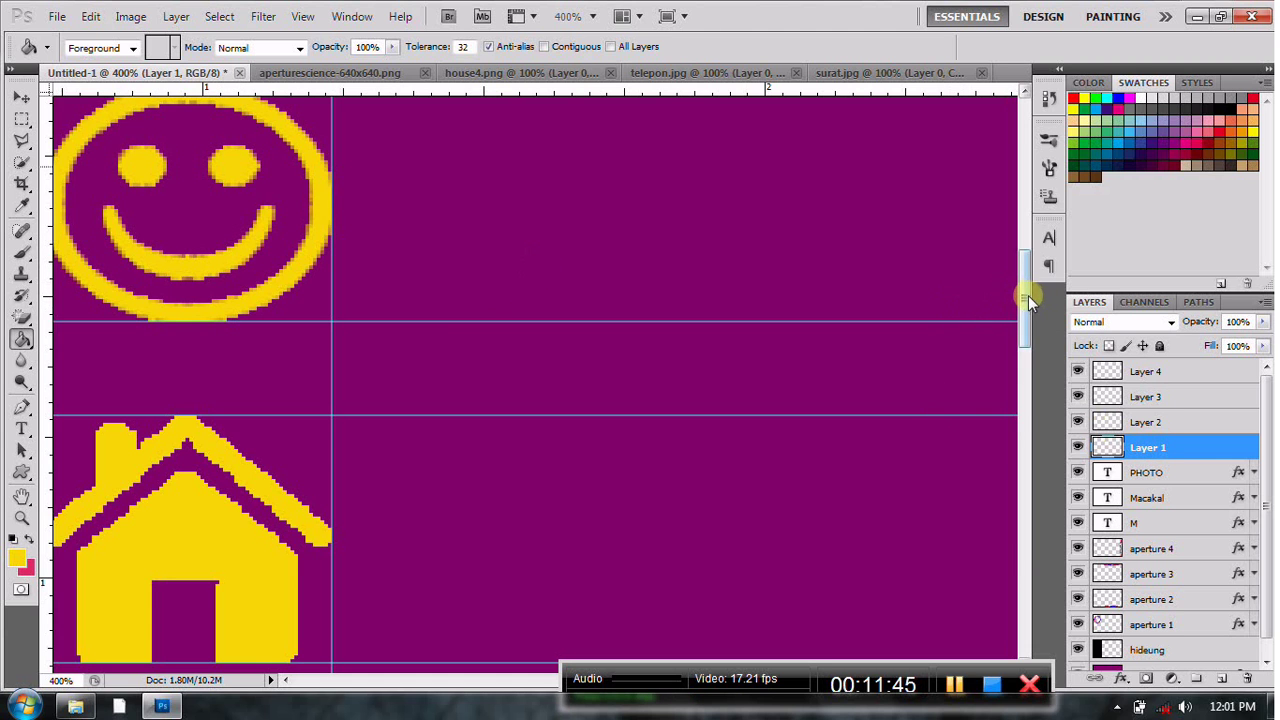
- Fill the phone (Layer 3) and envelope (Layer 4) yellow, undoing one stray canvas fill
{"action": "left_click_drag", "start_coordinate": [1028, 295], "coordinate": [1023, 366]}
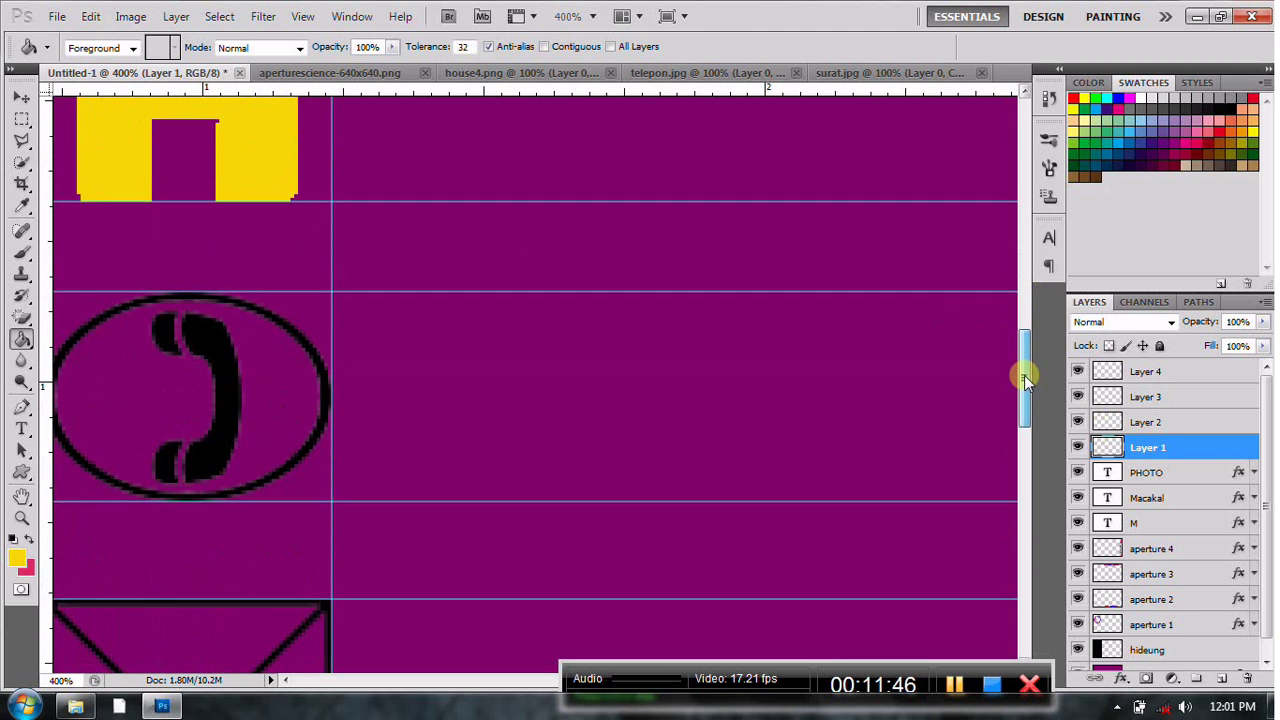
{"action": "left_click", "coordinate": [214, 460]}
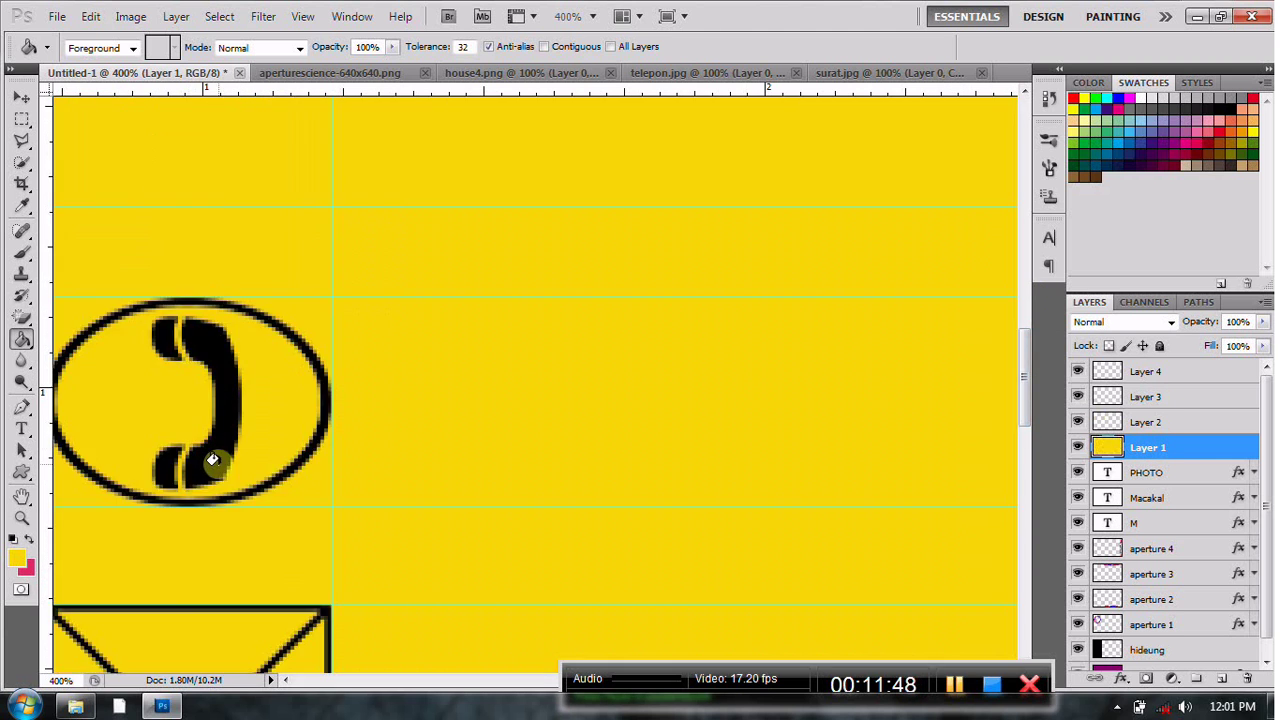
{"action": "left_click", "coordinate": [90, 16]}
{"action": "left_click", "coordinate": [130, 31]}
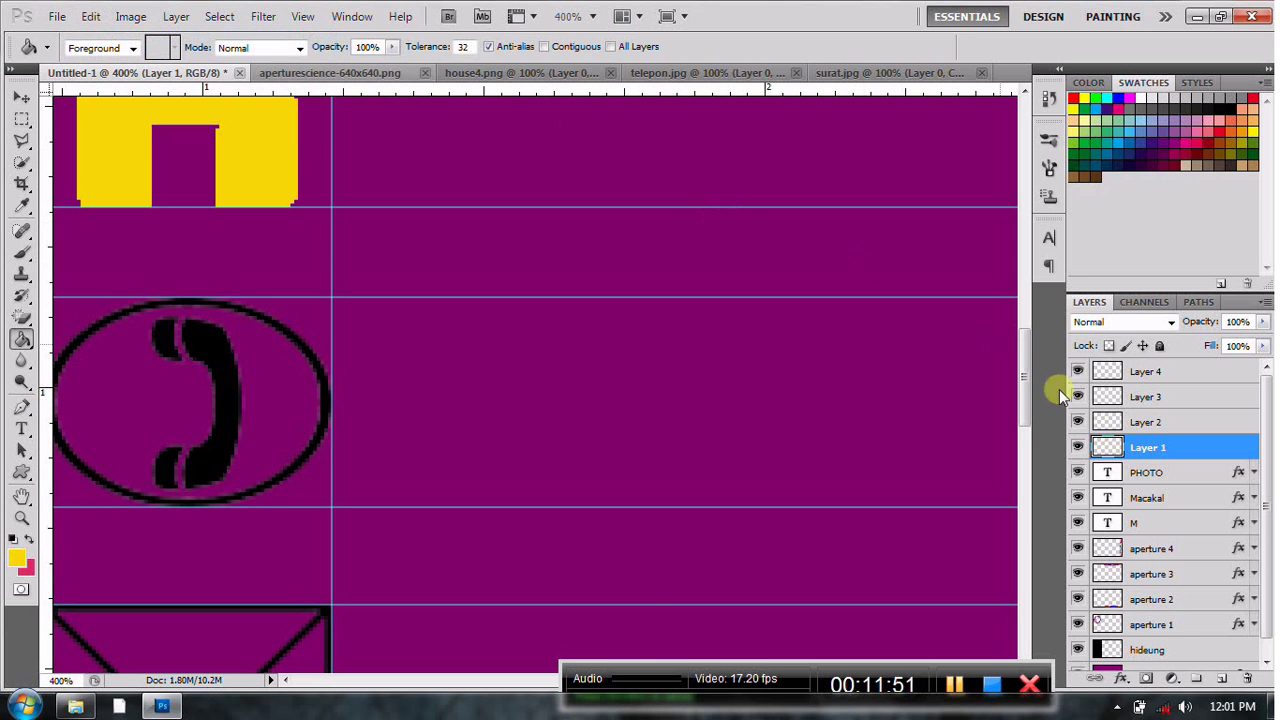
{"action": "left_click", "coordinate": [1153, 399]}
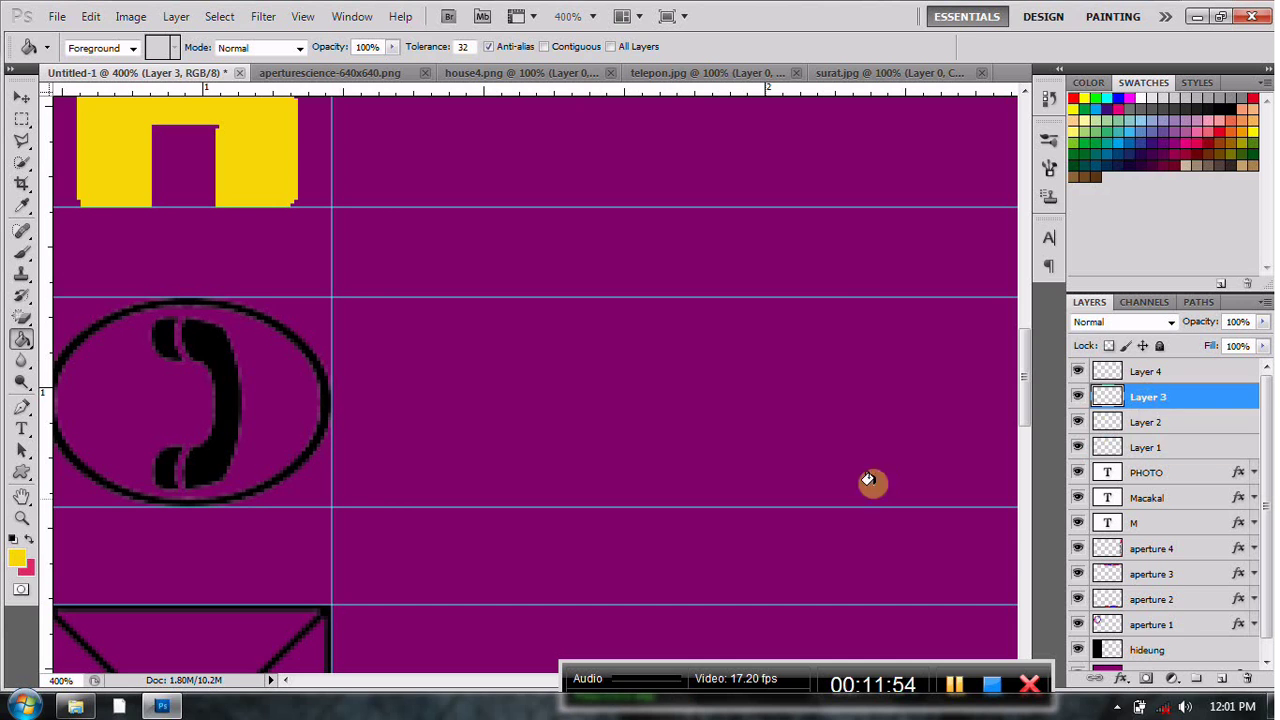
{"action": "left_click", "coordinate": [219, 455]}
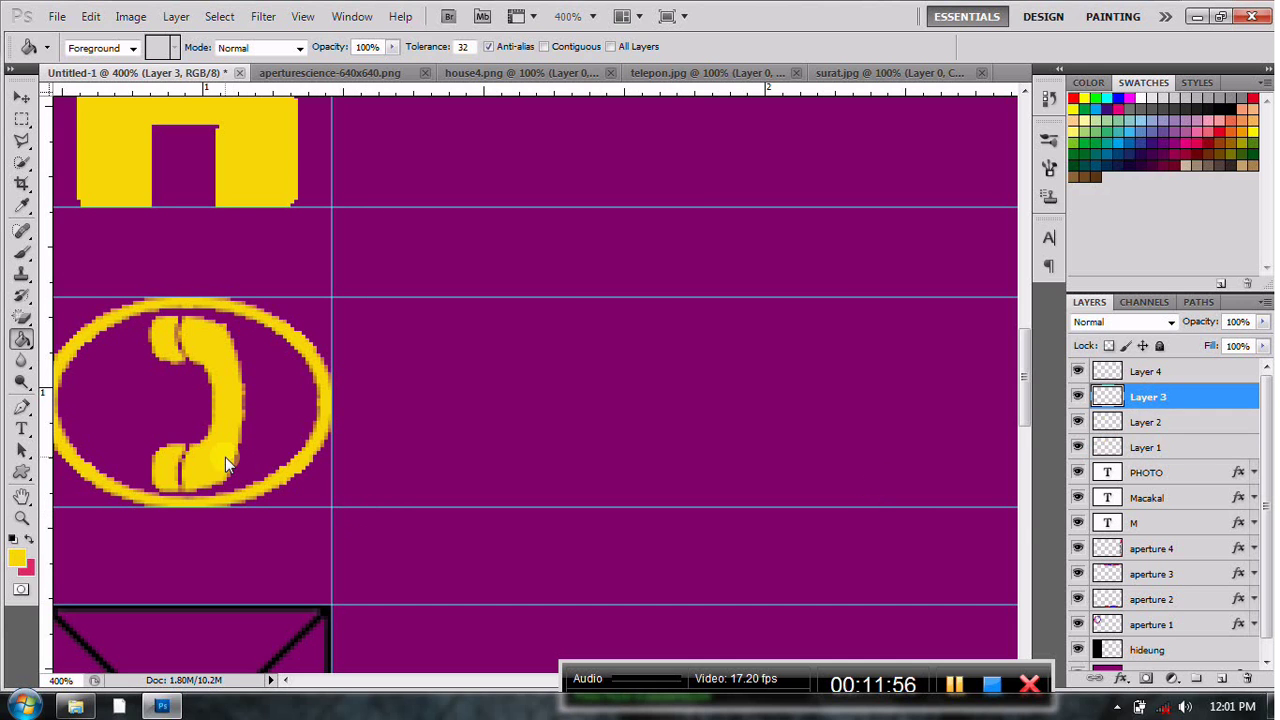
{"action": "left_click", "coordinate": [1148, 378]}
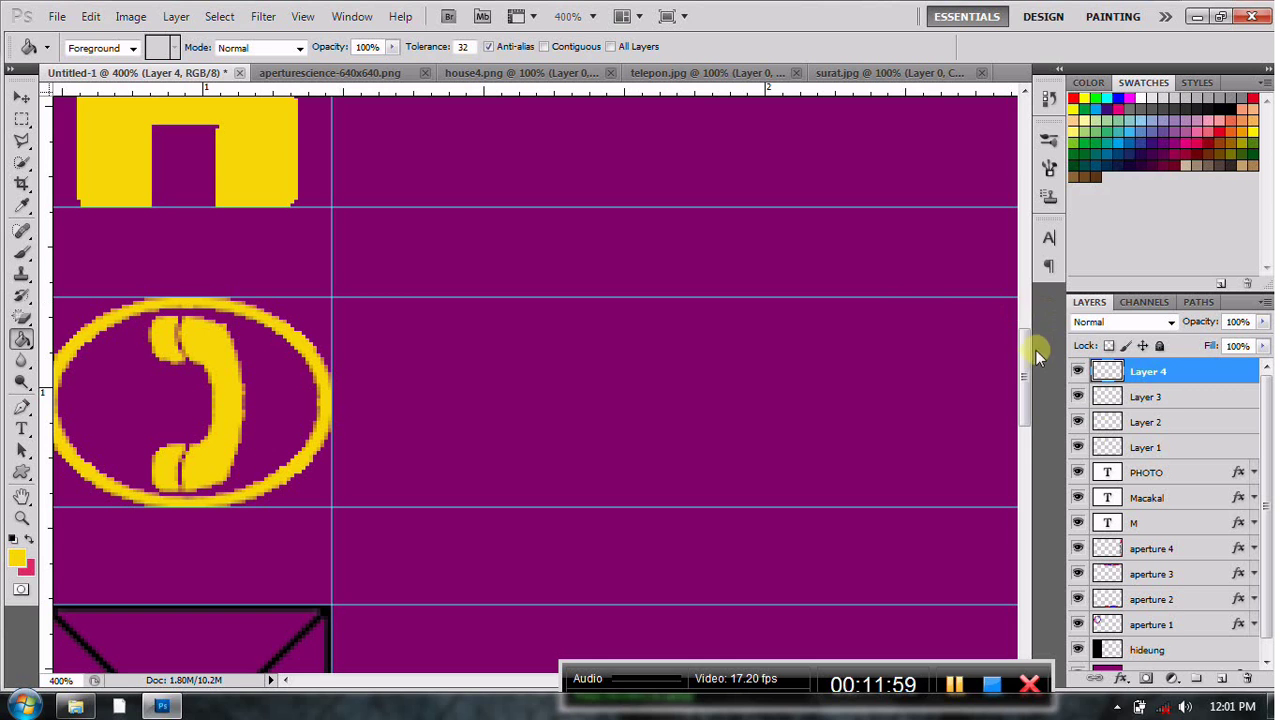
{"action": "left_click_drag", "start_coordinate": [1025, 363], "coordinate": [1014, 408]}
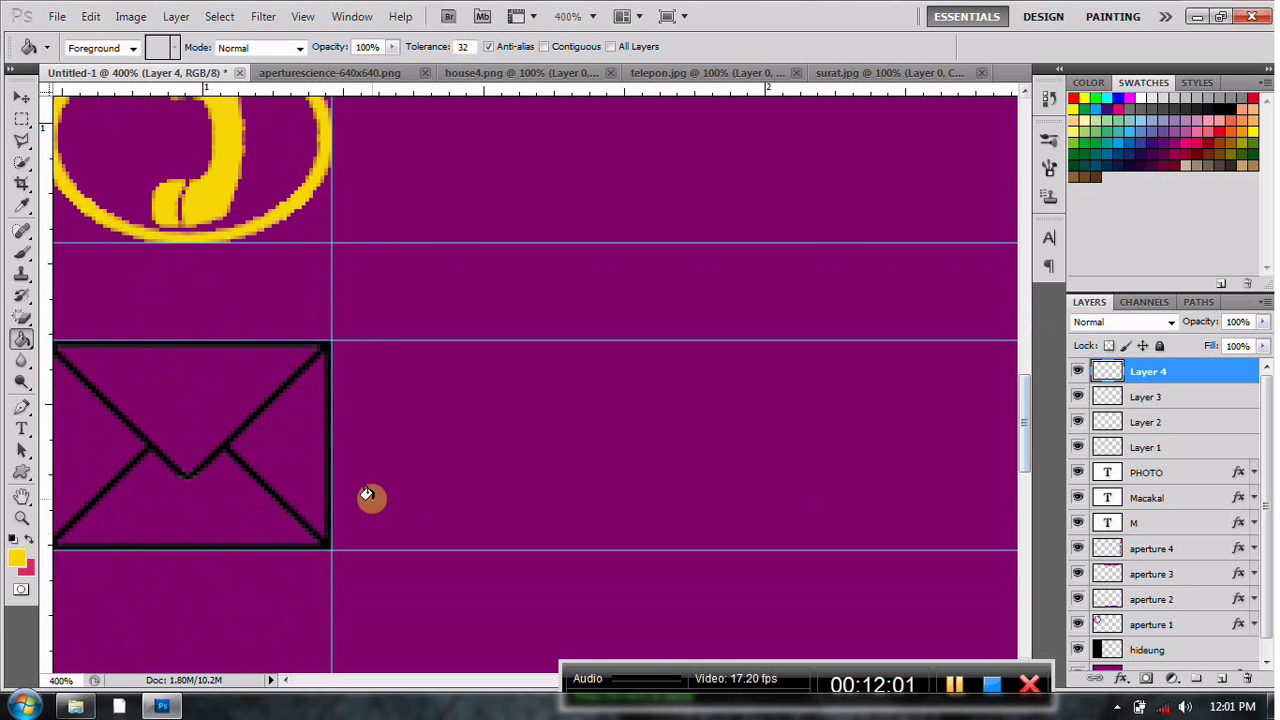
{"action": "left_click", "coordinate": [320, 541]}
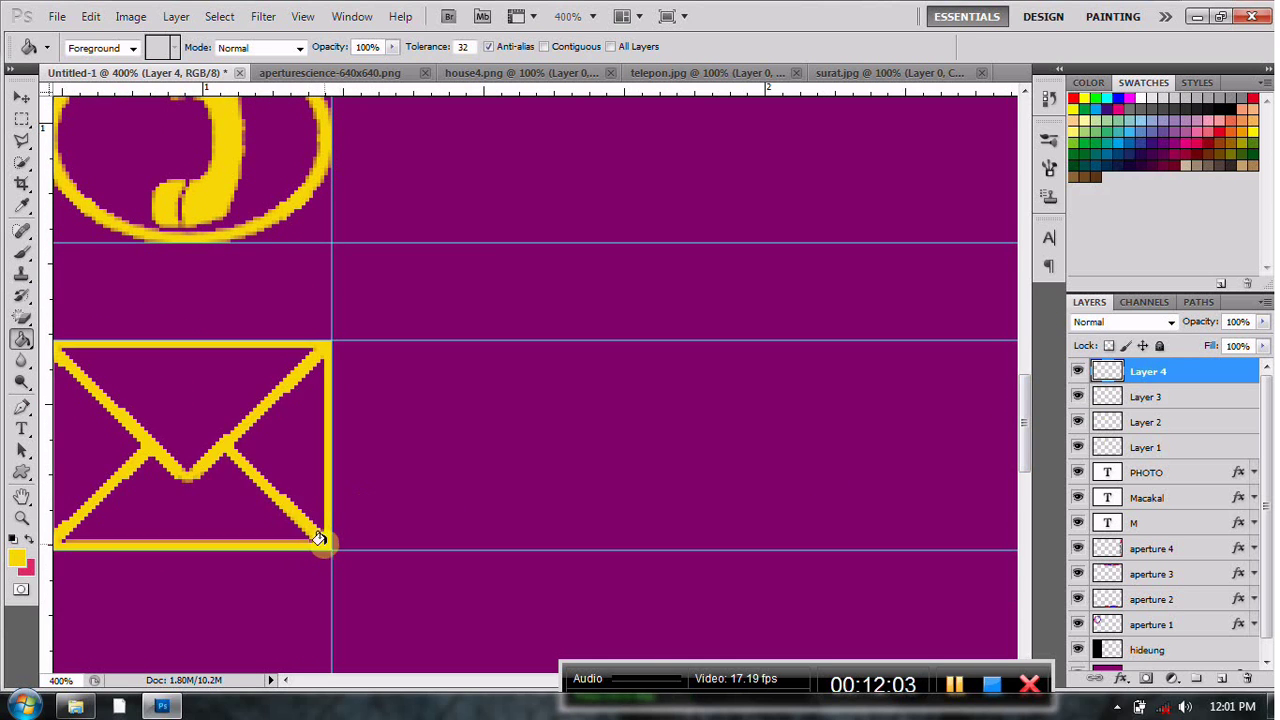
{"action": "left_click", "coordinate": [22, 520]}
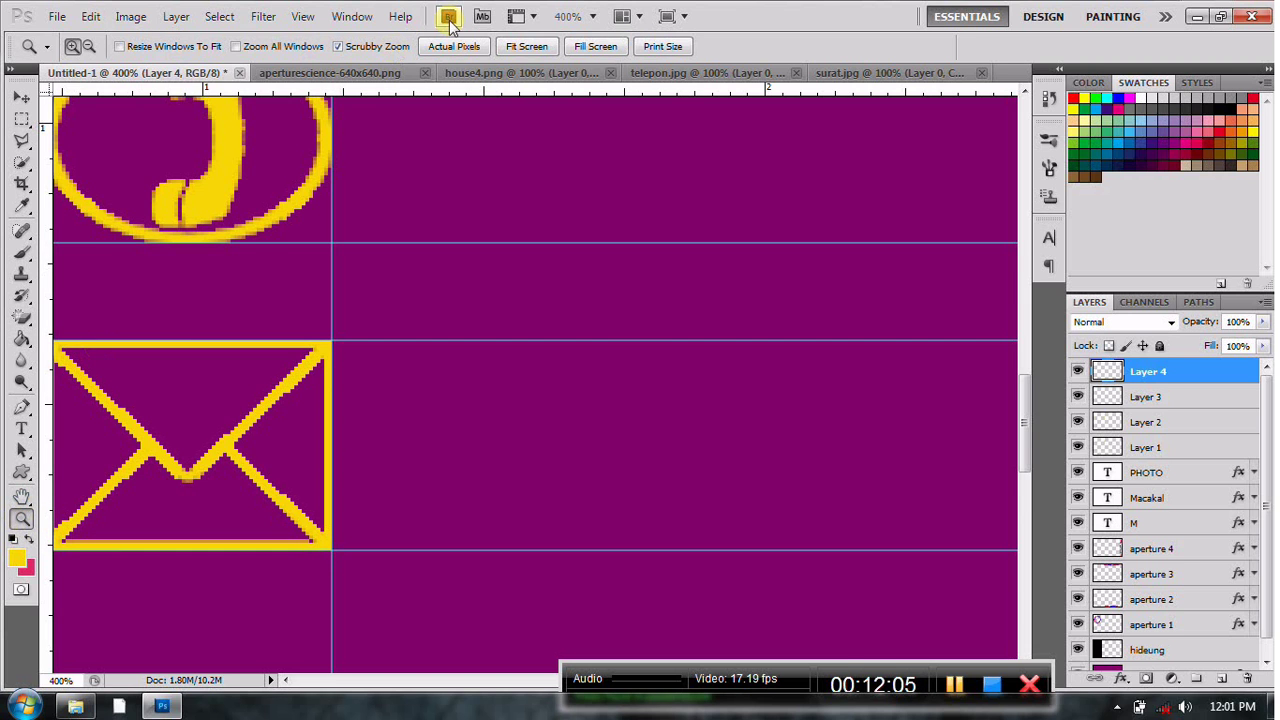
- Fit the whole yellow-on-purple business card in the window with Fit Screen
{"action": "left_click", "coordinate": [527, 46]}
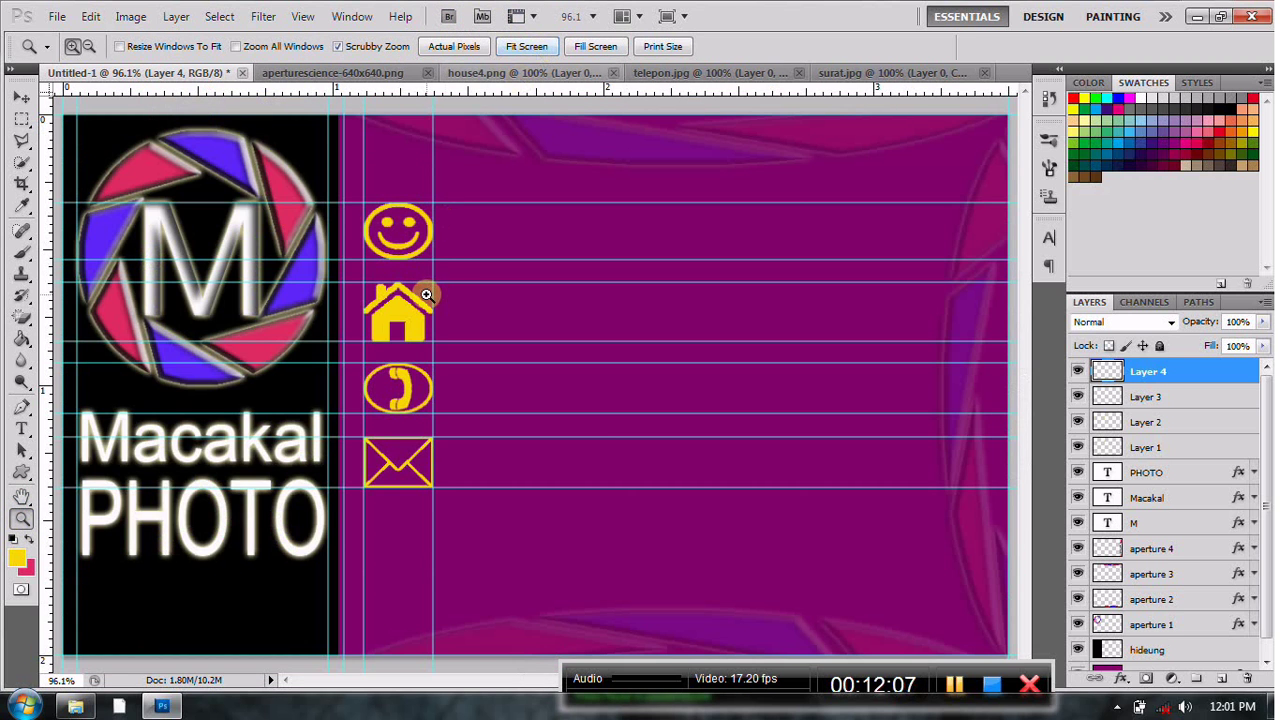